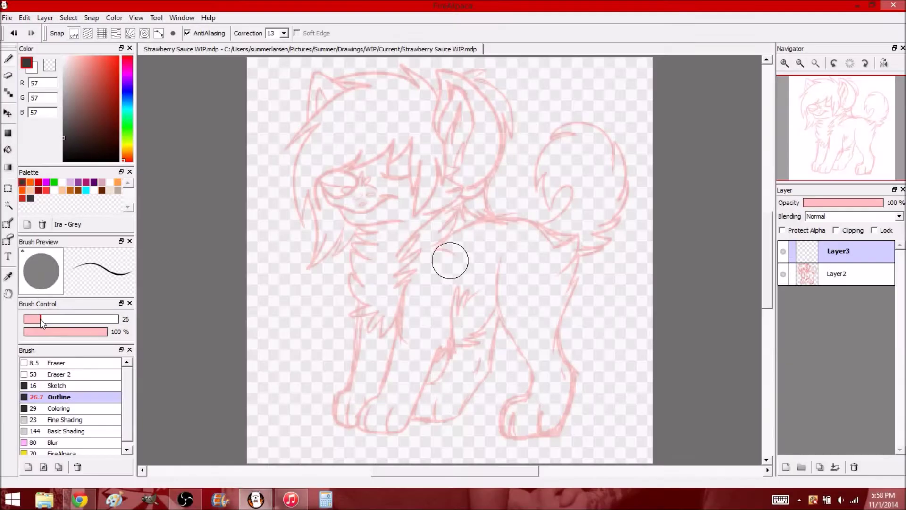
Step: Reduce the brush size to 2 and duplicate the current brush
{"action": "left_click_drag", "start_coordinate": [41, 319], "coordinate": [30, 321]}
{"action": "left_click", "coordinate": [28, 466]}
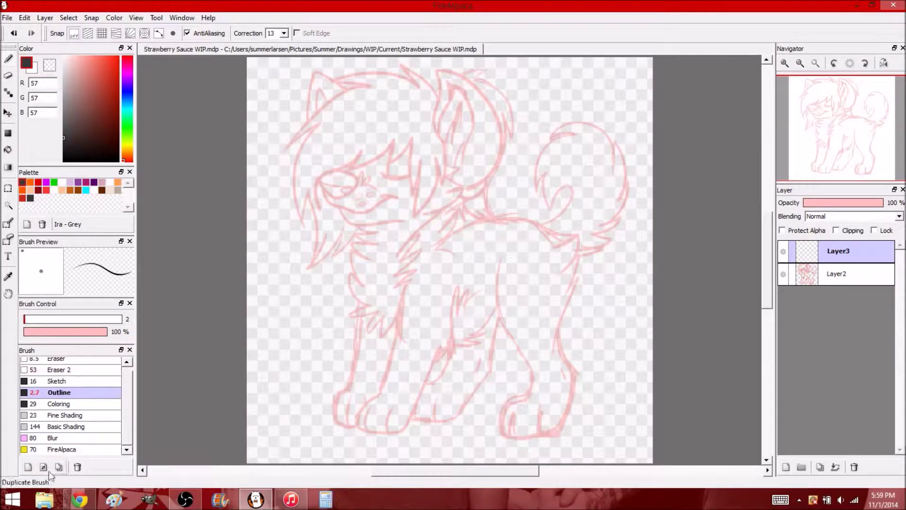
Step: Make the duplicated brush a 2 px Pen and zoom in on the sketch
{"action": "left_click", "coordinate": [547, 295]}
{"action": "left_click", "coordinate": [425, 300]}
{"action": "left_click", "coordinate": [422, 309]}
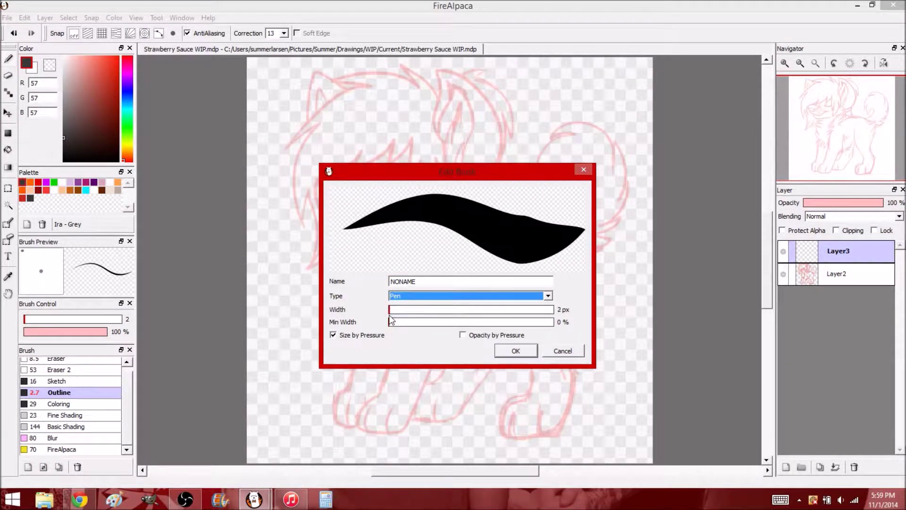
{"action": "key", "text": "shift+Tab"}
{"action": "key", "text": "Return"}
{"action": "scroll", "coordinate": [679, 185], "scroll_direction": "up", "scroll_amount": 5}
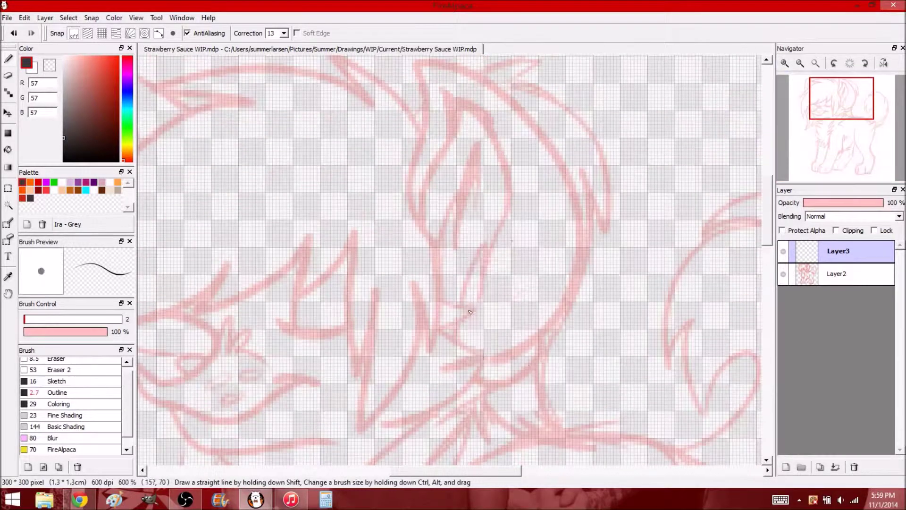
Step: Save the sketch as Strawberry Sauce WIP.png in Pictures/Summer/Drawings/WIP/Current
{"action": "key", "text": "ctrl+shift+s"}
{"action": "left_click", "coordinate": [49, 199]}
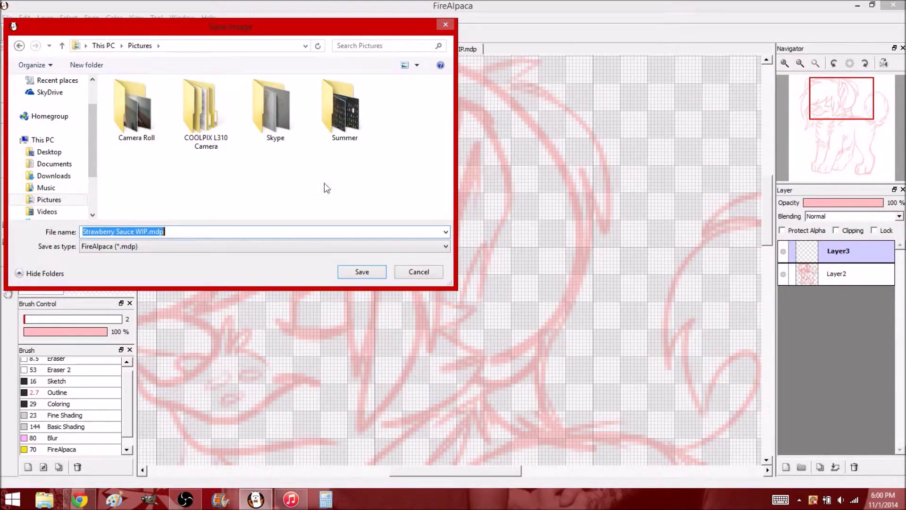
{"action": "double_click", "coordinate": [340, 108]}
{"action": "double_click", "coordinate": [136, 109]}
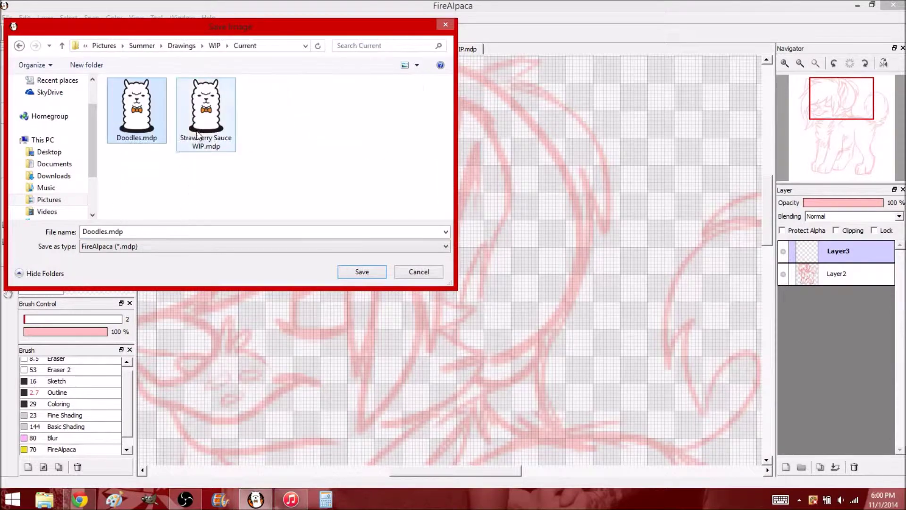
{"action": "left_click", "coordinate": [206, 108]}
{"action": "left_click", "coordinate": [264, 246]}
{"action": "left_click", "coordinate": [264, 262]}
{"action": "left_click", "coordinate": [361, 272]}
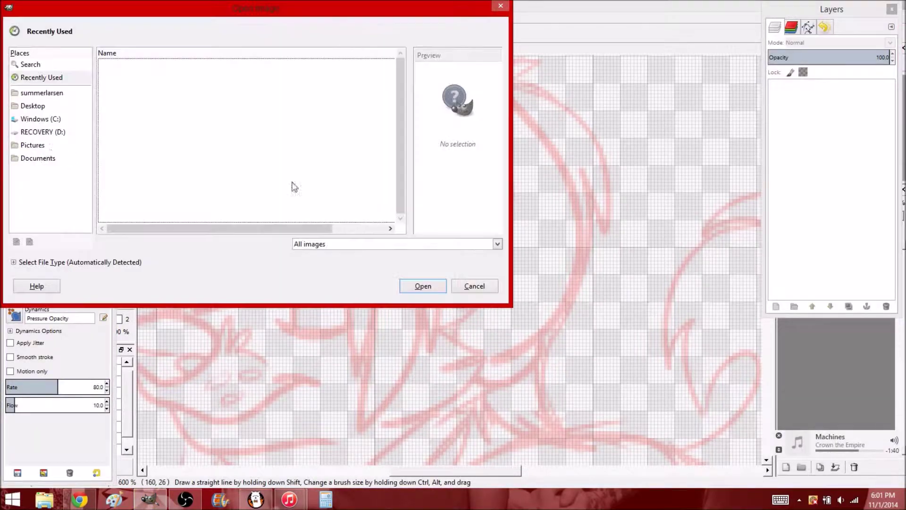
Step: Open Strawberry Sauce WIP.png from the drawings folder, add a new layer, and enlarge the window
{"action": "left_click", "coordinate": [32, 145]}
{"action": "double_click", "coordinate": [141, 104]}
{"action": "double_click", "coordinate": [124, 93]}
{"action": "double_click", "coordinate": [132, 129]}
{"action": "double_click", "coordinate": [142, 66]}
{"action": "left_click", "coordinate": [422, 285]}
{"action": "left_click", "coordinate": [776, 306]}
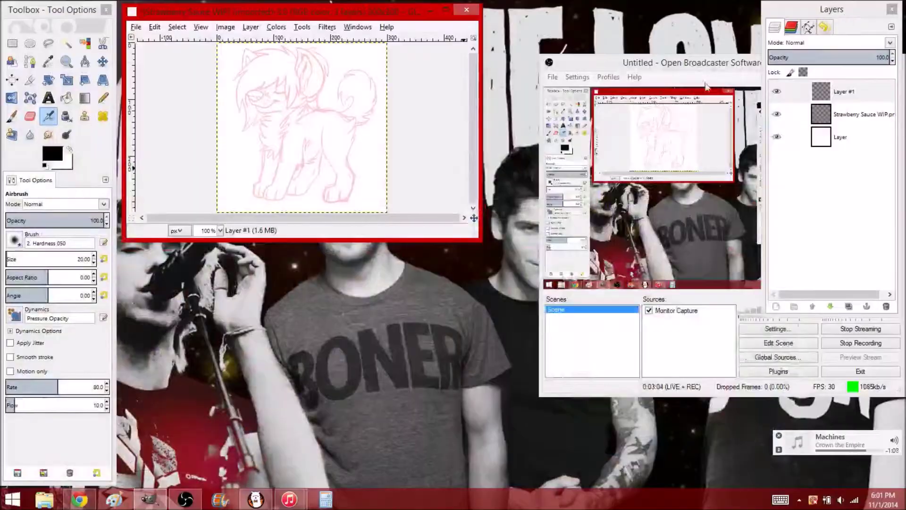
{"action": "mouse_move", "coordinate": [479, 238]}
{"action": "left_mouse_down"}
{"action": "mouse_move", "coordinate": [689, 438]}
{"action": "mouse_move", "coordinate": [708, 444]}
{"action": "left_mouse_up"}
Step: Zoom the view to 500% and switch to the Pencil for pixel lines
{"action": "key", "text": "4"}
{"action": "type", "text": "650"}
{"action": "key", "text": "Return"}
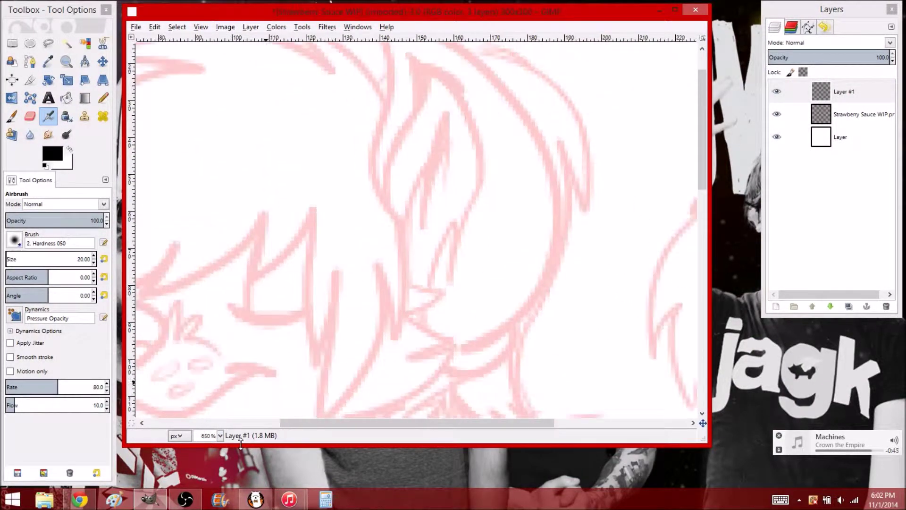
{"action": "type", "text": "500"}
{"action": "key", "text": "Return"}
{"action": "key", "text": "n"}
Step: Trace the hair spike and face curve in black, undoing a stray chin stroke
{"action": "left_click_drag", "start_coordinate": [426, 304], "coordinate": [449, 274]}
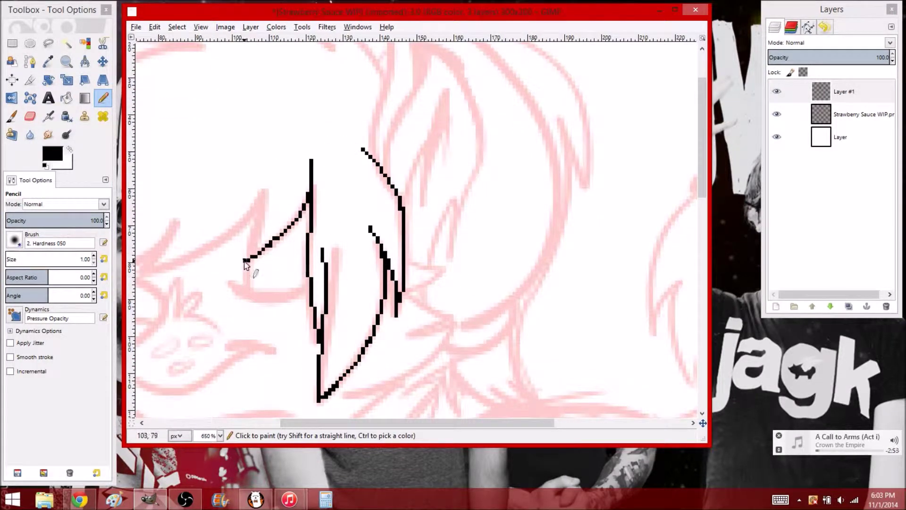
{"action": "left_click_drag", "start_coordinate": [245, 258], "coordinate": [263, 196]}
{"action": "scroll", "coordinate": [261, 273], "scroll_direction": "left", "scroll_amount": 5}
{"action": "scroll", "coordinate": [303, 207], "scroll_direction": "left", "scroll_amount": 2}
{"action": "left_click_drag", "start_coordinate": [326, 257], "coordinate": [227, 372]}
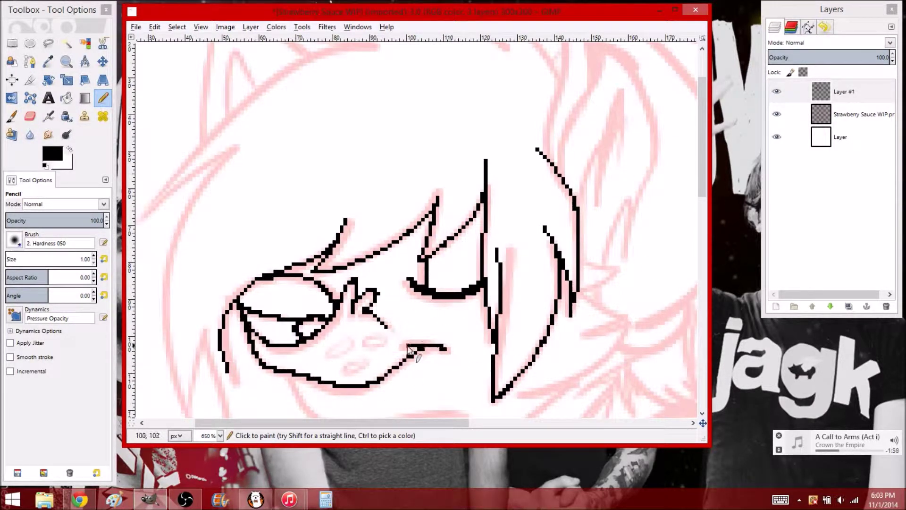
{"action": "key", "text": "shift+e"}
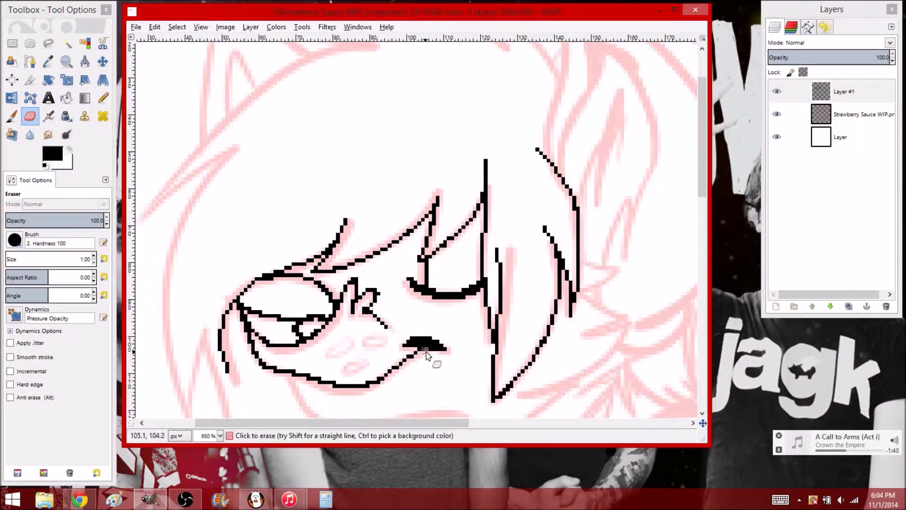
{"action": "key", "text": "n"}
{"action": "scroll", "coordinate": [330, 260], "scroll_direction": "down", "scroll_amount": 4}
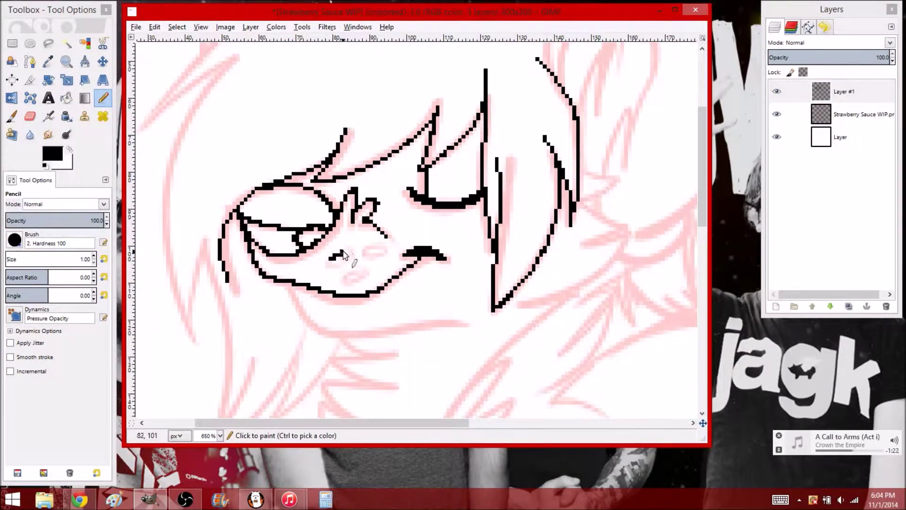
{"action": "key", "text": "ctrl+z"}
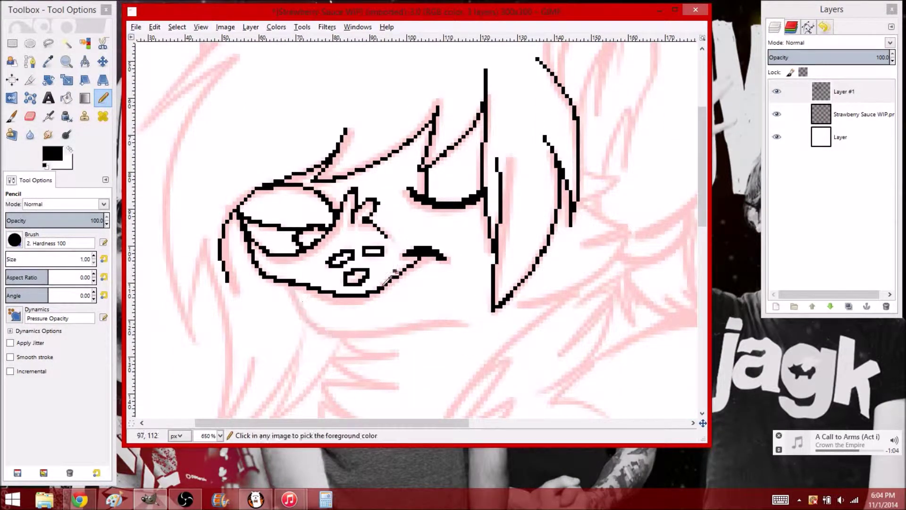
{"action": "scroll", "coordinate": [384, 335], "scroll_direction": "up", "scroll_amount": 8}
{"action": "scroll", "coordinate": [385, 334], "scroll_direction": "right", "scroll_amount": 4}
Step: Trace the right ear's edge and the chest fur lines
{"action": "left_click_drag", "start_coordinate": [464, 234], "coordinate": [480, 98]}
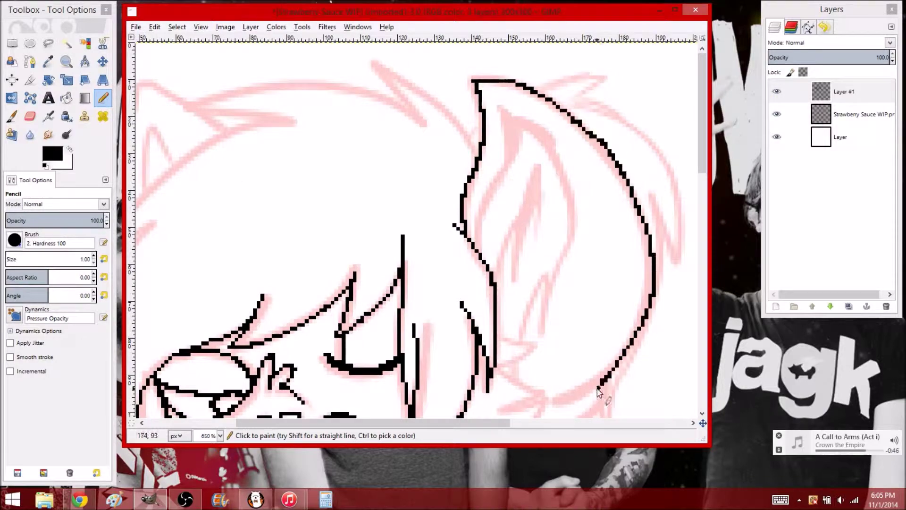
{"action": "scroll", "coordinate": [639, 335], "scroll_direction": "down", "scroll_amount": 7}
{"action": "left_click_drag", "start_coordinate": [639, 165], "coordinate": [550, 234]}
{"action": "left_click_drag", "start_coordinate": [481, 301], "coordinate": [367, 418]}
{"action": "scroll", "coordinate": [366, 418], "scroll_direction": "down", "scroll_amount": 5}
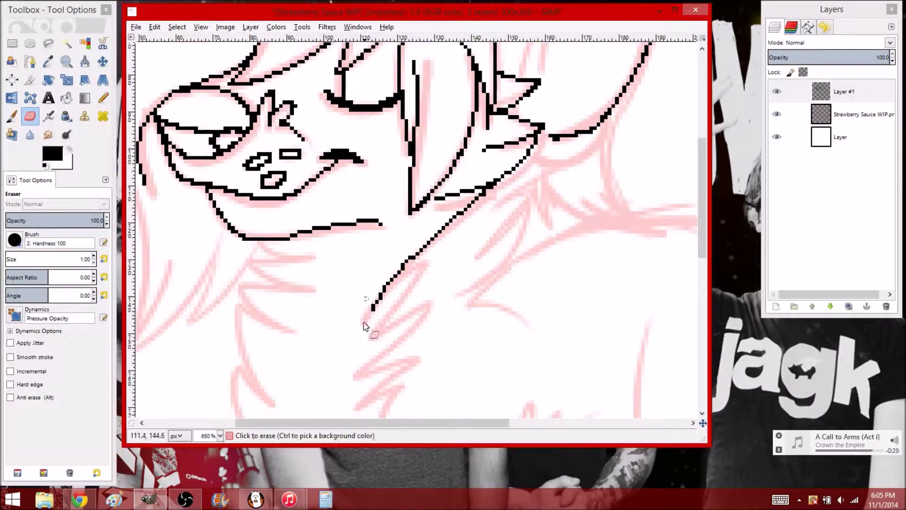
{"action": "left_click_drag", "start_coordinate": [427, 243], "coordinate": [366, 349]}
{"action": "scroll", "coordinate": [707, 261], "scroll_direction": "down", "scroll_amount": 3}
{"action": "scroll", "coordinate": [390, 248], "scroll_direction": "down", "scroll_amount": 1}
{"action": "left_click_drag", "start_coordinate": [408, 248], "coordinate": [357, 295]}
{"action": "scroll", "coordinate": [394, 293], "scroll_direction": "down", "scroll_amount": 7}
Step: Redraw the stroke below the zigzag with a leftward curve and add more fur lines
{"action": "left_click_drag", "start_coordinate": [399, 92], "coordinate": [392, 261]}
{"action": "key", "text": "ctrl+z"}
{"action": "left_click_drag", "start_coordinate": [400, 92], "coordinate": [388, 266]}
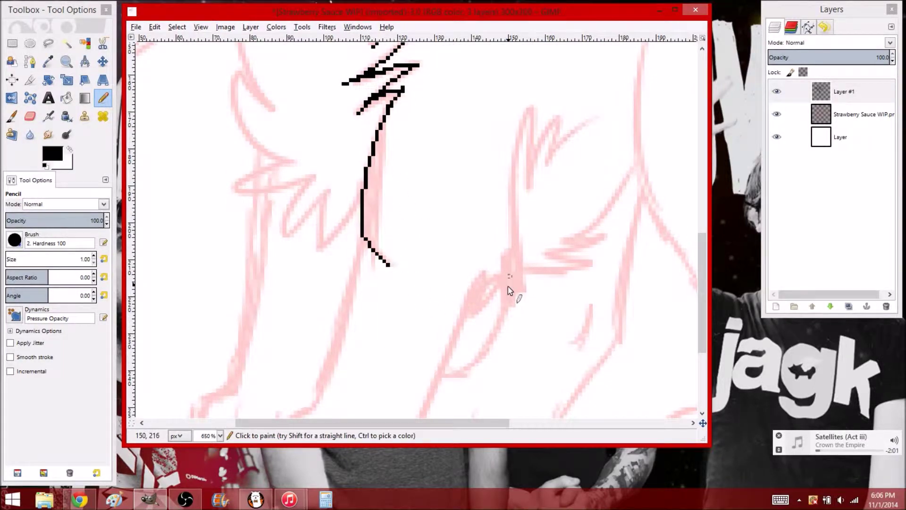
{"action": "left_click_drag", "start_coordinate": [479, 264], "coordinate": [467, 321]}
{"action": "scroll", "coordinate": [467, 321], "scroll_direction": "down", "scroll_amount": 3}
{"action": "left_click_drag", "start_coordinate": [467, 184], "coordinate": [253, 361]}
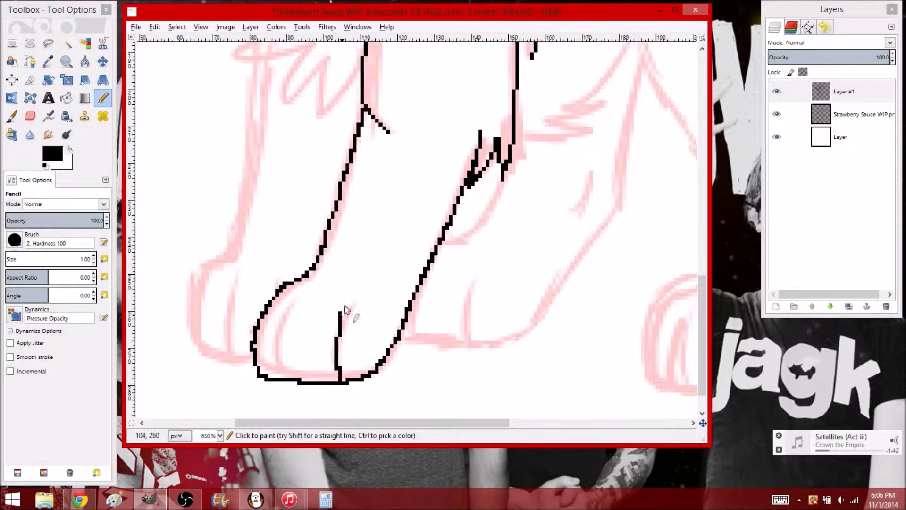
{"action": "scroll", "coordinate": [275, 382], "scroll_direction": "up", "scroll_amount": 2}
{"action": "scroll", "coordinate": [541, 142], "scroll_direction": "up", "scroll_amount": 5}
Step: Replace the zigzag below the arm with short black lines and trace nearby fur
{"action": "key", "text": "ctrl+z"}
{"action": "left_click_drag", "start_coordinate": [521, 139], "coordinate": [573, 135]}
{"action": "left_click_drag", "start_coordinate": [482, 283], "coordinate": [525, 302]}
{"action": "scroll", "coordinate": [346, 235], "scroll_direction": "left", "scroll_amount": 2}
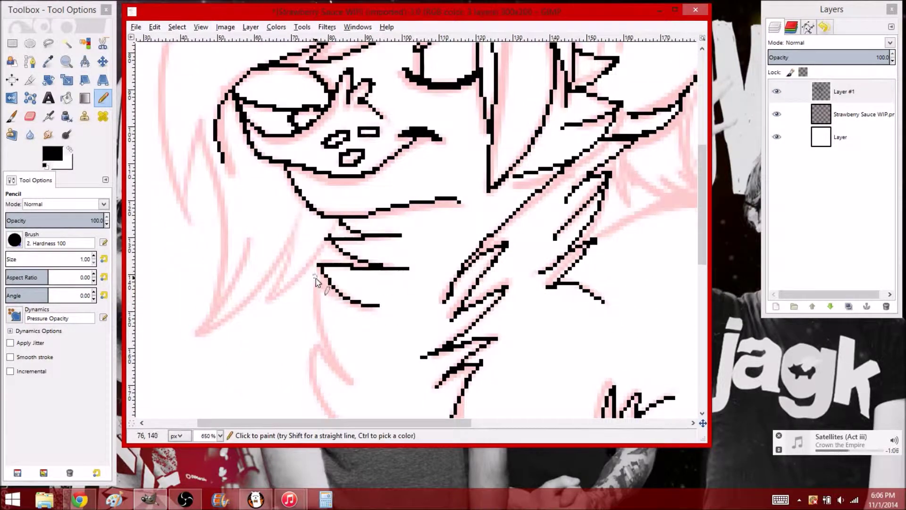
{"action": "left_click_drag", "start_coordinate": [316, 282], "coordinate": [356, 379]}
{"action": "scroll", "coordinate": [357, 378], "scroll_direction": "down", "scroll_amount": 3}
{"action": "left_click_drag", "start_coordinate": [316, 250], "coordinate": [375, 301]}
{"action": "left_click_drag", "start_coordinate": [396, 341], "coordinate": [415, 378]}
{"action": "scroll", "coordinate": [415, 377], "scroll_direction": "down", "scroll_amount": 3}
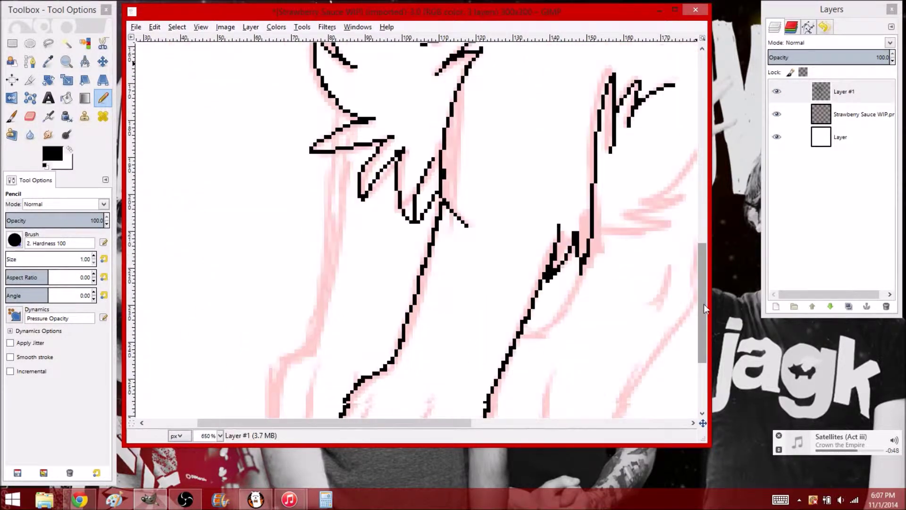
{"action": "left_click_drag", "start_coordinate": [336, 208], "coordinate": [283, 405]}
Step: Add a short head stroke and redraw the hair-edge line lower down
{"action": "scroll", "coordinate": [434, 429], "scroll_direction": "right", "scroll_amount": 2}
{"action": "scroll", "coordinate": [472, 236], "scroll_direction": "up", "scroll_amount": 10}
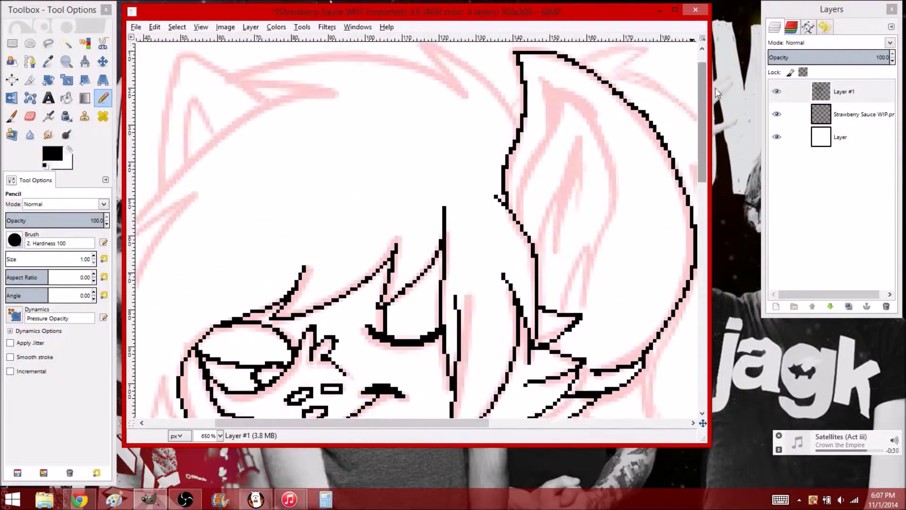
{"action": "left_click_drag", "start_coordinate": [513, 142], "coordinate": [476, 105]}
{"action": "left_click_drag", "start_coordinate": [380, 425], "coordinate": [307, 424]}
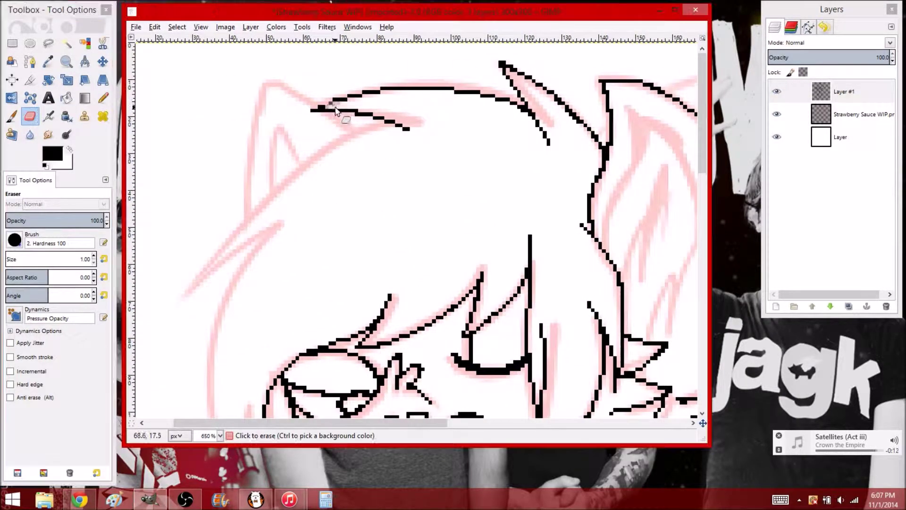
{"action": "left_click_drag", "start_coordinate": [703, 167], "coordinate": [703, 178]}
{"action": "scroll", "coordinate": [354, 167], "scroll_direction": "down", "scroll_amount": 3}
{"action": "scroll", "coordinate": [289, 372], "scroll_direction": "down", "scroll_amount": 3}
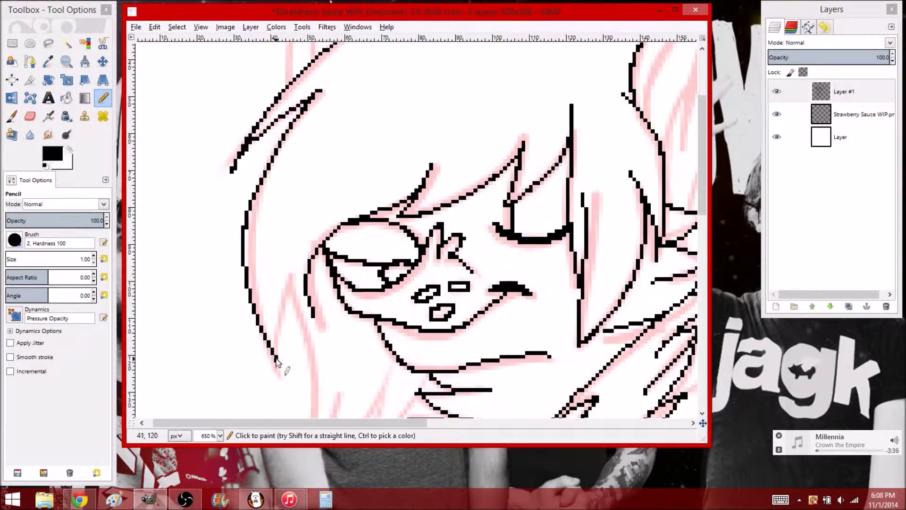
{"action": "scroll", "coordinate": [302, 330], "scroll_direction": "down", "scroll_amount": 3}
{"action": "left_click_drag", "start_coordinate": [307, 302], "coordinate": [319, 334]}
{"action": "key", "text": "ctrl+z"}
{"action": "left_click_drag", "start_coordinate": [342, 233], "coordinate": [286, 352]}
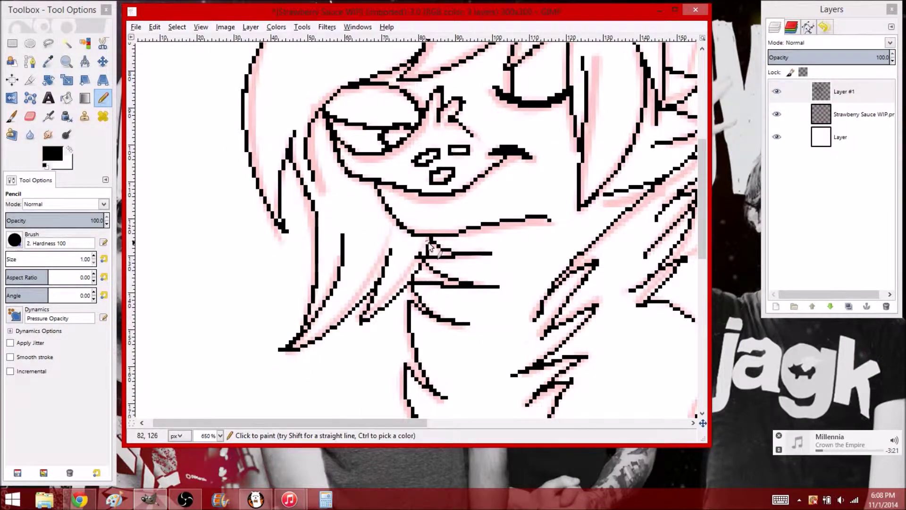
{"action": "scroll", "coordinate": [394, 405], "scroll_direction": "up", "scroll_amount": 2}
Step: Touch up with the eraser, then trace more outline strokes along the body and legs
{"action": "key", "text": "shift+e"}
{"action": "left_click", "coordinate": [102, 98]}
{"action": "scroll", "coordinate": [377, 212], "scroll_direction": "up", "scroll_amount": 2}
{"action": "left_click_drag", "start_coordinate": [306, 84], "coordinate": [290, 212]}
{"action": "left_click_drag", "start_coordinate": [305, 84], "coordinate": [379, 126]}
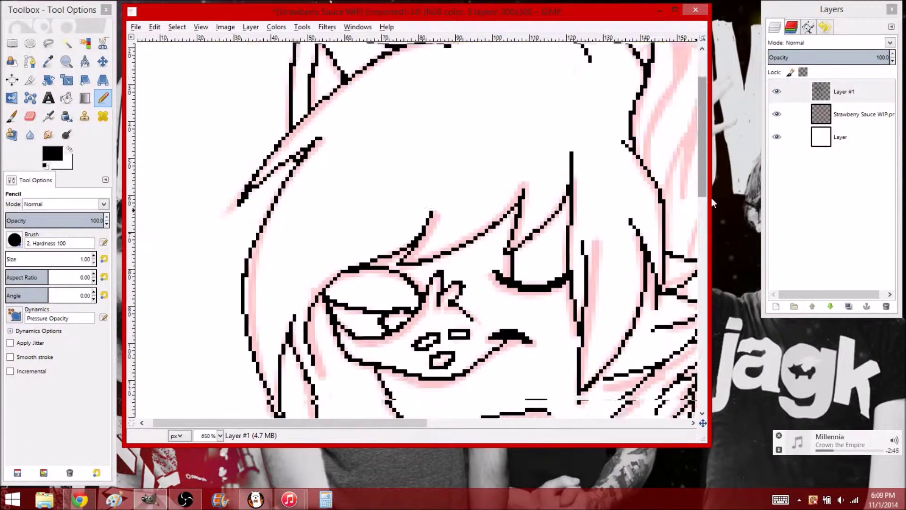
{"action": "left_click_drag", "start_coordinate": [290, 423], "coordinate": [469, 422]}
{"action": "left_click_drag", "start_coordinate": [702, 104], "coordinate": [706, 323]}
{"action": "left_click_drag", "start_coordinate": [607, 101], "coordinate": [628, 301]}
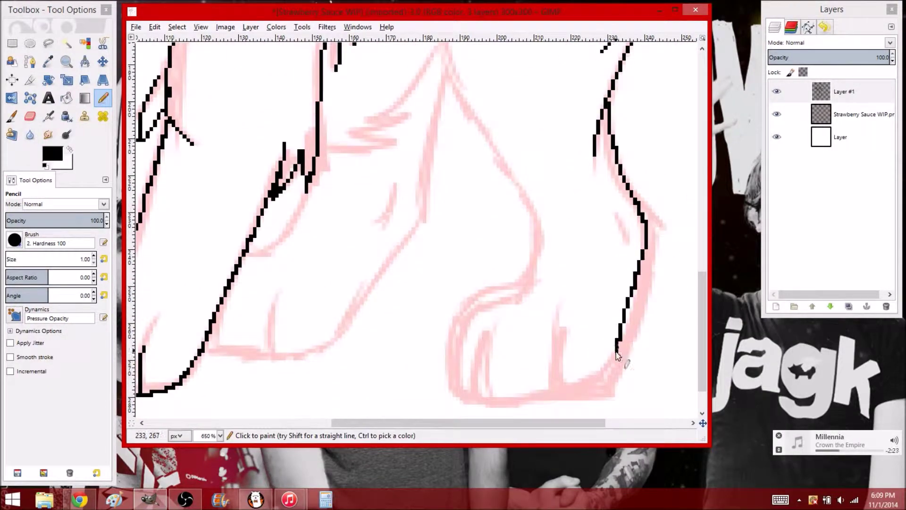
{"action": "scroll", "coordinate": [708, 272], "scroll_direction": "up", "scroll_amount": 3}
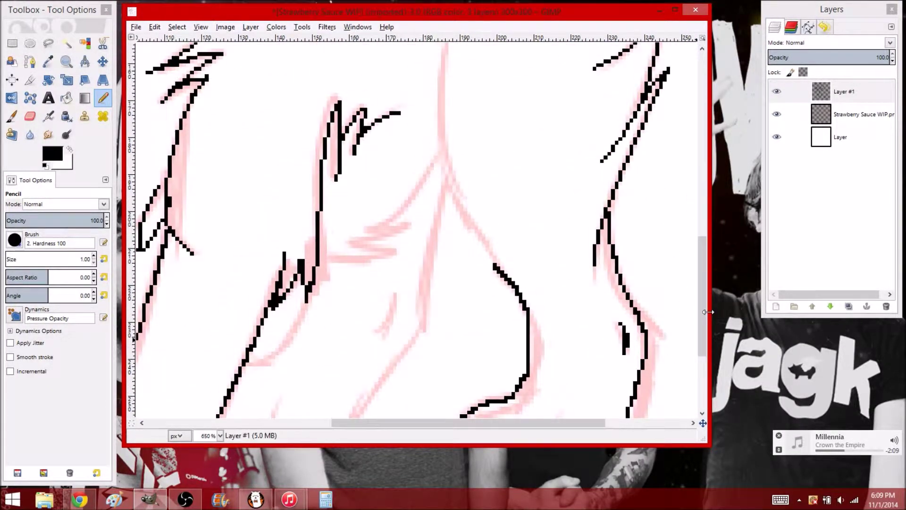
{"action": "scroll", "coordinate": [471, 213], "scroll_direction": "up", "scroll_amount": 3}
{"action": "left_click_drag", "start_coordinate": [458, 105], "coordinate": [453, 118]}
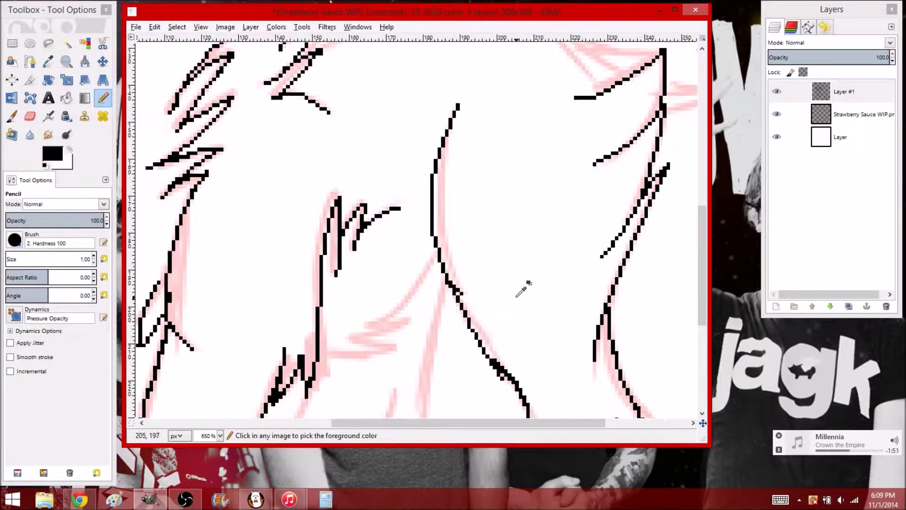
{"action": "scroll", "coordinate": [526, 295], "scroll_direction": "left", "scroll_amount": 2}
Step: Draw a long diagonal line down the body and a horizontal line across it
{"action": "left_click_drag", "start_coordinate": [496, 227], "coordinate": [492, 352]}
{"action": "scroll", "coordinate": [492, 178], "scroll_direction": "down", "scroll_amount": 5}
{"action": "key", "text": "ctrl+z"}
{"action": "left_click_drag", "start_coordinate": [495, 113], "coordinate": [324, 374]}
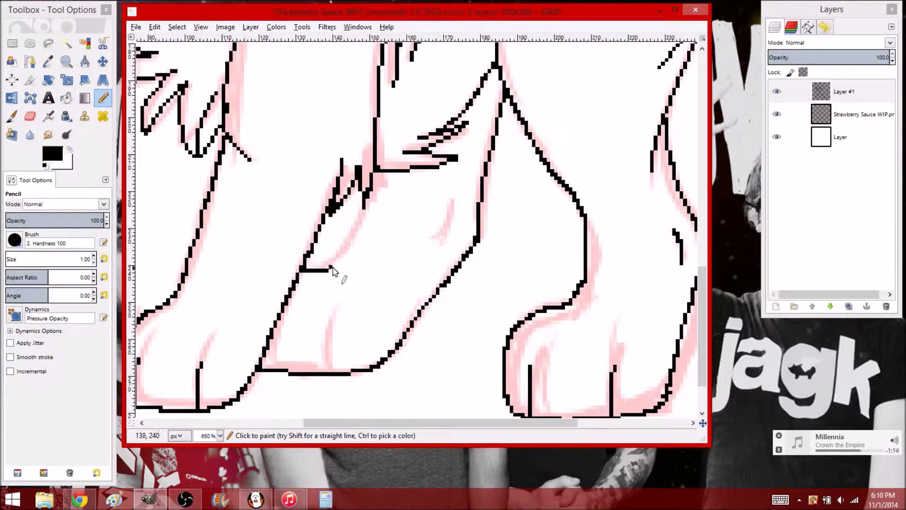
{"action": "scroll", "coordinate": [613, 283], "scroll_direction": "up", "scroll_amount": 6}
{"action": "scroll", "coordinate": [614, 283], "scroll_direction": "right", "scroll_amount": 3}
{"action": "scroll", "coordinate": [529, 201], "scroll_direction": "up", "scroll_amount": 1}
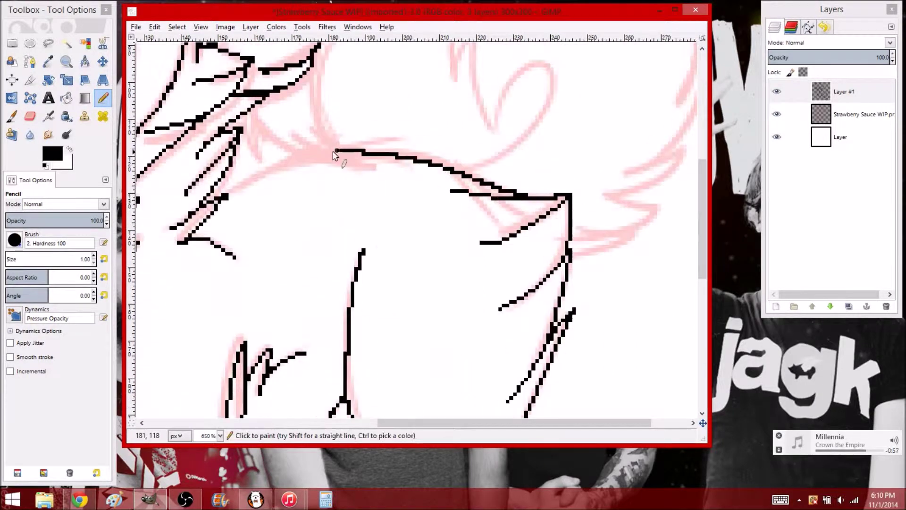
{"action": "left_click_drag", "start_coordinate": [233, 196], "coordinate": [538, 202]}
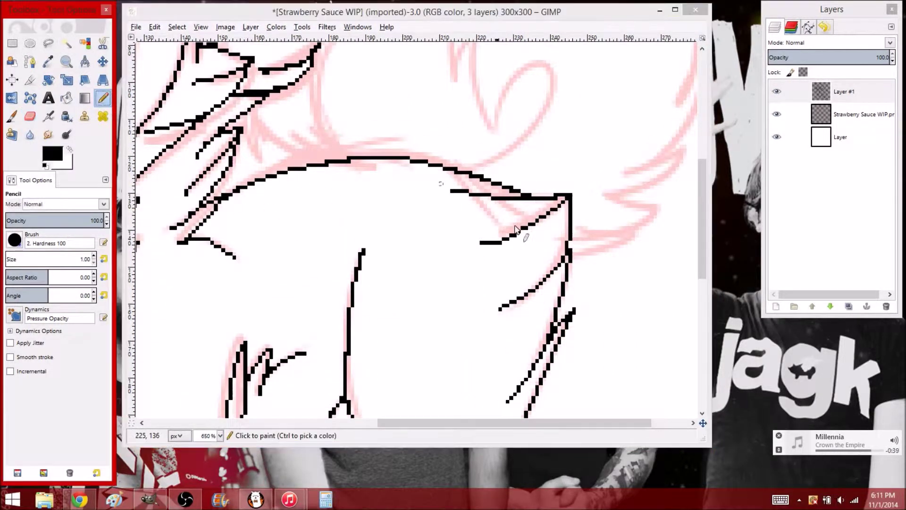
{"action": "scroll", "coordinate": [231, 283], "scroll_direction": "up", "scroll_amount": 6}
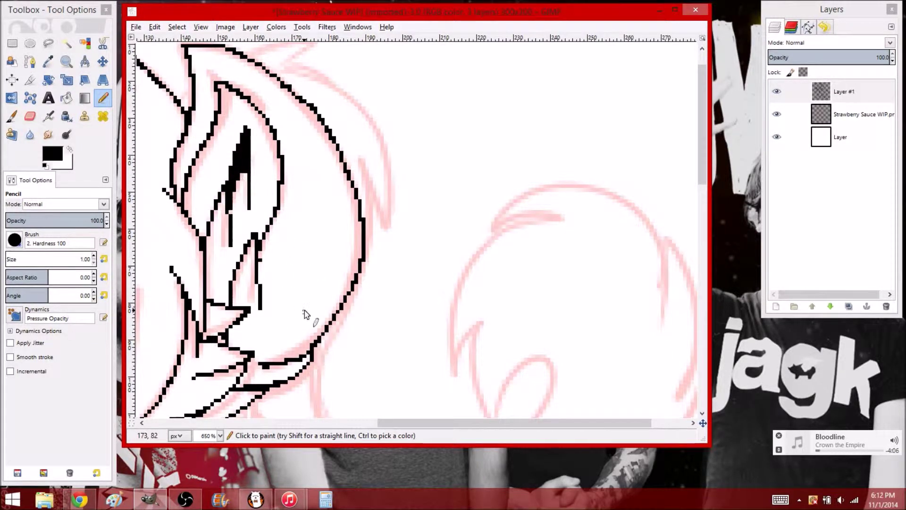
Step: Erase stray pixels and remove the extra hair-strand line
{"action": "key", "text": "shift+e"}
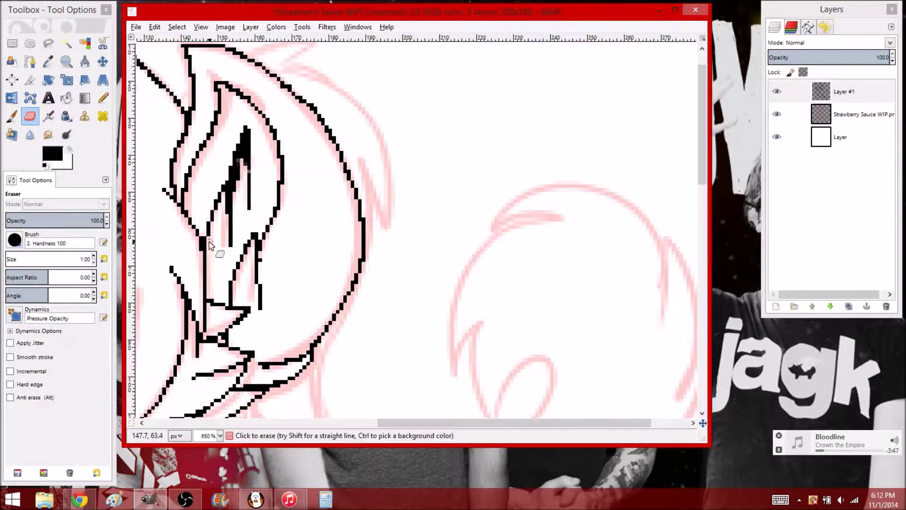
{"action": "scroll", "coordinate": [573, 174], "scroll_direction": "left", "scroll_amount": 2}
{"action": "key", "text": "n"}
{"action": "scroll", "coordinate": [453, 111], "scroll_direction": "up", "scroll_amount": 1}
{"action": "key", "text": "ctrl+z"}
{"action": "key", "text": "ctrl+y"}
{"action": "key", "text": "ctrl+z"}
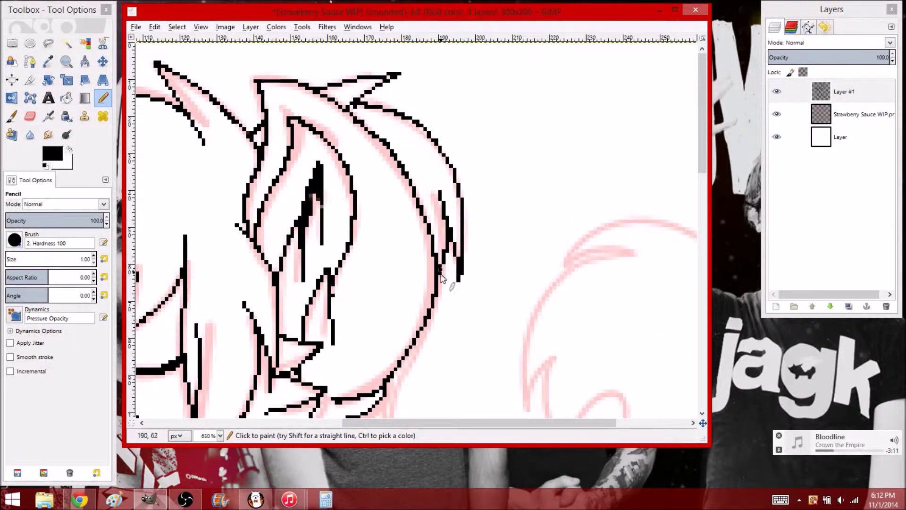
{"action": "scroll", "coordinate": [446, 226], "scroll_direction": "down", "scroll_amount": 3}
{"action": "scroll", "coordinate": [347, 295], "scroll_direction": "right", "scroll_amount": 3}
Step: Trace the heart-shaped tail curl and extend its outer curve upward
{"action": "left_click_drag", "start_coordinate": [486, 292], "coordinate": [465, 350]}
{"action": "left_click_drag", "start_coordinate": [481, 315], "coordinate": [472, 211]}
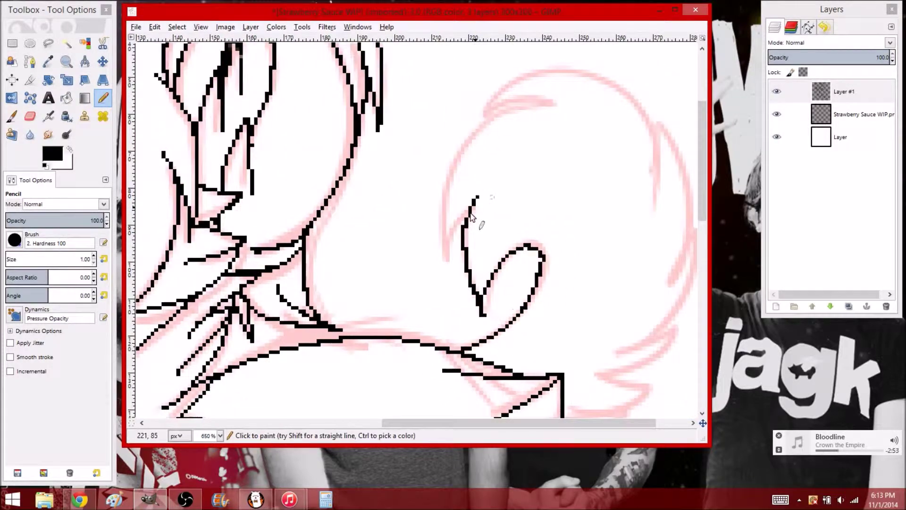
{"action": "left_click_drag", "start_coordinate": [443, 260], "coordinate": [521, 103]}
{"action": "scroll", "coordinate": [519, 113], "scroll_direction": "right", "scroll_amount": 2}
{"action": "left_click_drag", "start_coordinate": [439, 113], "coordinate": [491, 76]}
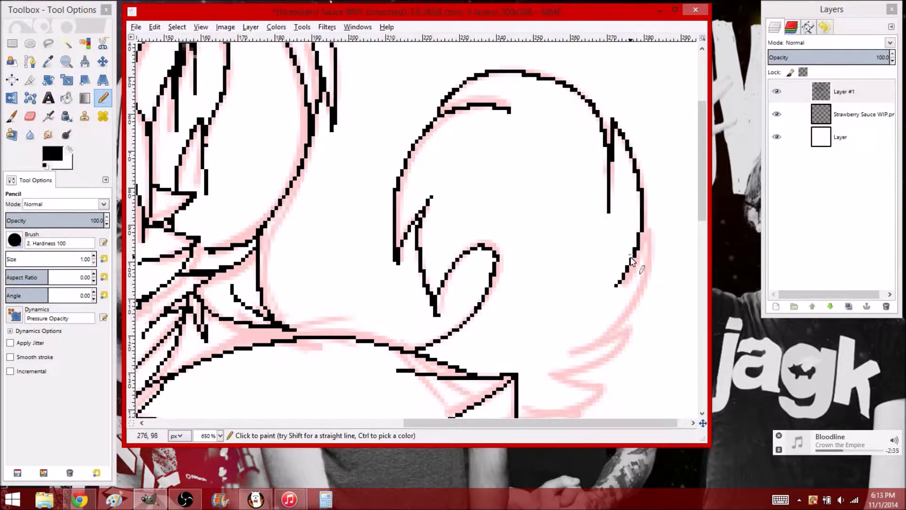
{"action": "left_click_drag", "start_coordinate": [652, 238], "coordinate": [560, 351]}
{"action": "scroll", "coordinate": [612, 196], "scroll_direction": "down", "scroll_amount": 3}
Step: Hide the sketch and white layers, export the lineart as Strawberry Sauce WIP2.png, and close GIMP
{"action": "key", "text": "1"}
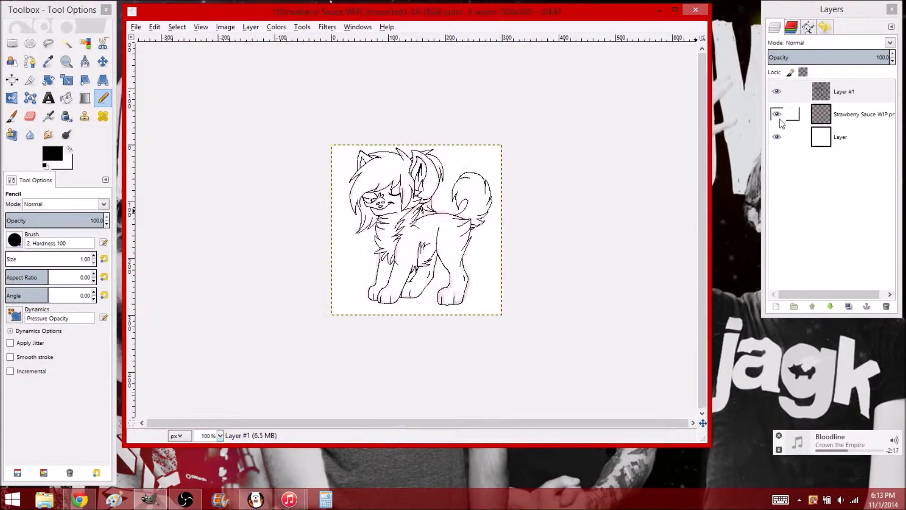
{"action": "left_click", "coordinate": [777, 114]}
{"action": "left_click", "coordinate": [776, 136]}
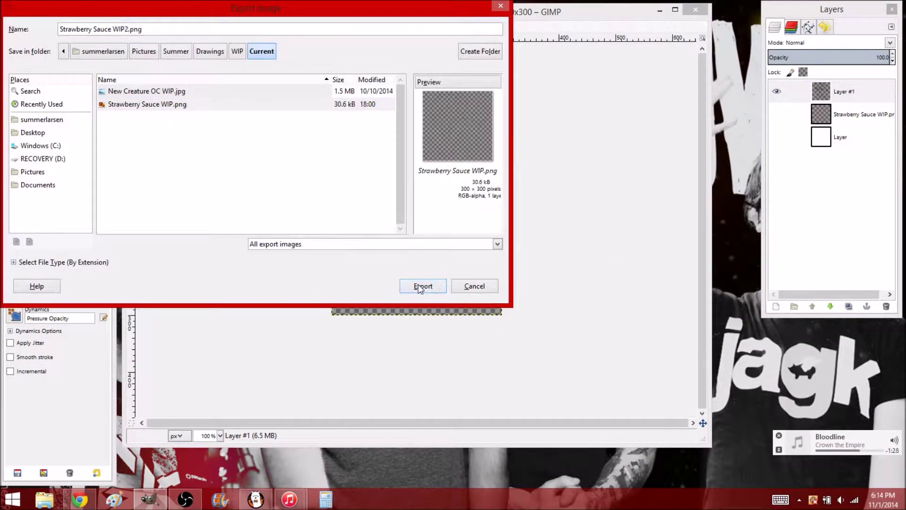
{"action": "left_click", "coordinate": [423, 286]}
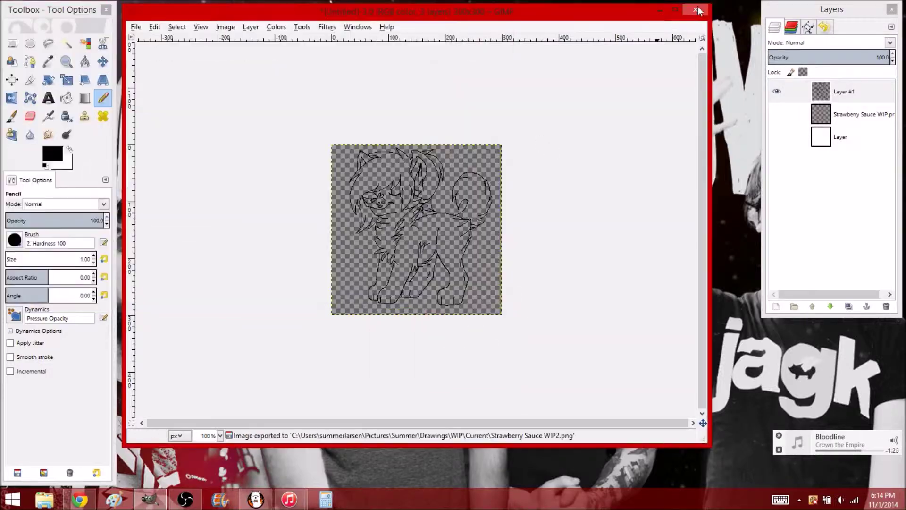
{"action": "left_click", "coordinate": [255, 499]}
Step: In FireAlpaca, browse through Drawings and WIP to the folder holding the exported lineart
{"action": "key", "text": "ctrl+o"}
{"action": "double_click", "coordinate": [340, 106]}
{"action": "double_click", "coordinate": [137, 107]}
{"action": "double_click", "coordinate": [272, 106]}
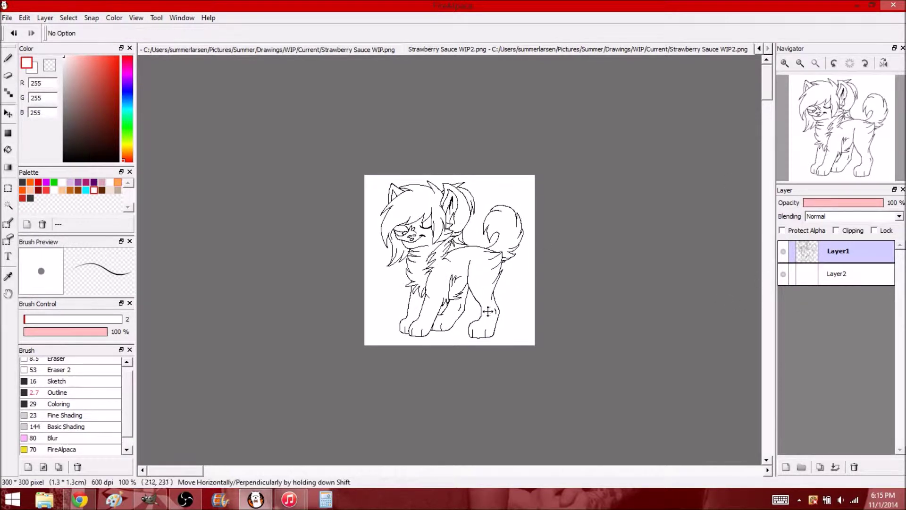
Step: Enlarge the canvas to 350×350, add a new layer and paste the Strawberry Sauce reference
{"action": "key", "text": "ctrl+alt+c"}
{"action": "key", "text": "Return"}
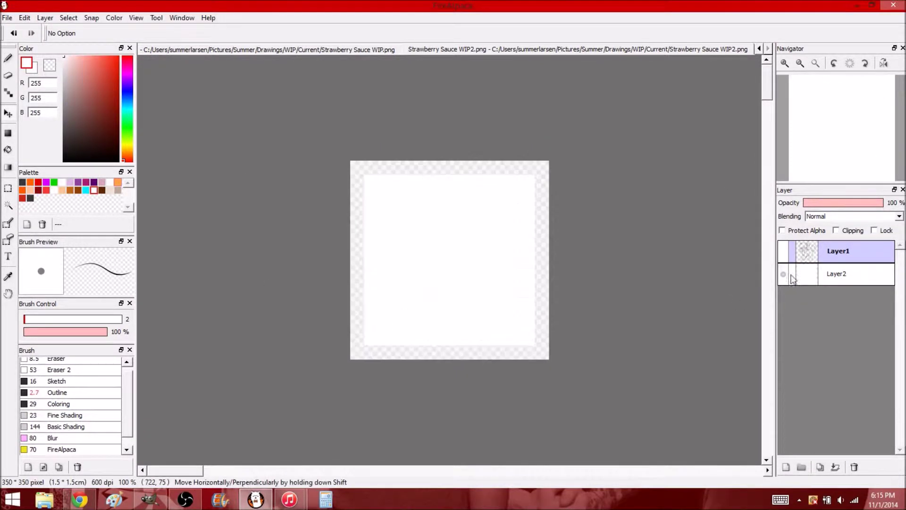
{"action": "key", "text": "ctrl+shift+n"}
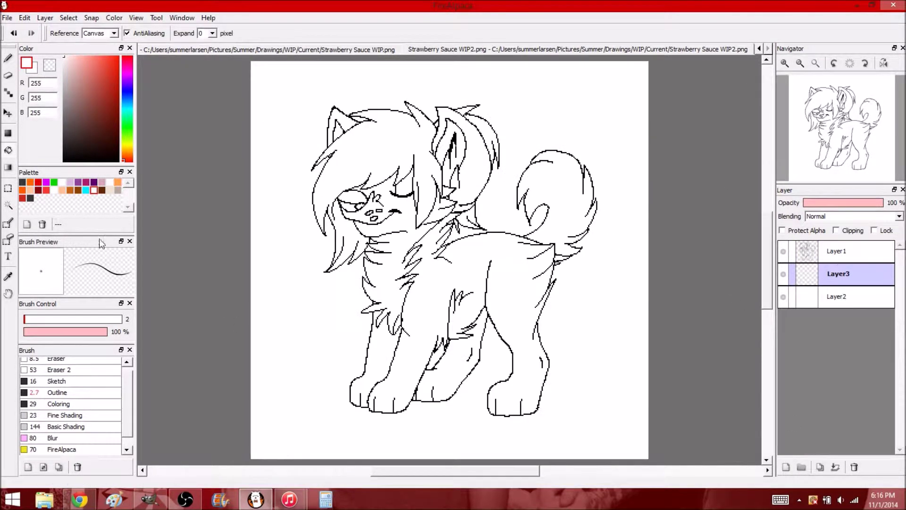
{"action": "key", "text": "alt+Tab"}
{"action": "right_click", "coordinate": [220, 310]}
{"action": "left_click", "coordinate": [264, 334]}
{"action": "key", "text": "alt+Tab"}
{"action": "key", "text": "ctrl+v"}
Step: Move the pasted reference around the canvas to view its legs, body and head
{"action": "key", "text": "v"}
{"action": "left_click_drag", "start_coordinate": [550, 309], "coordinate": [519, 85]}
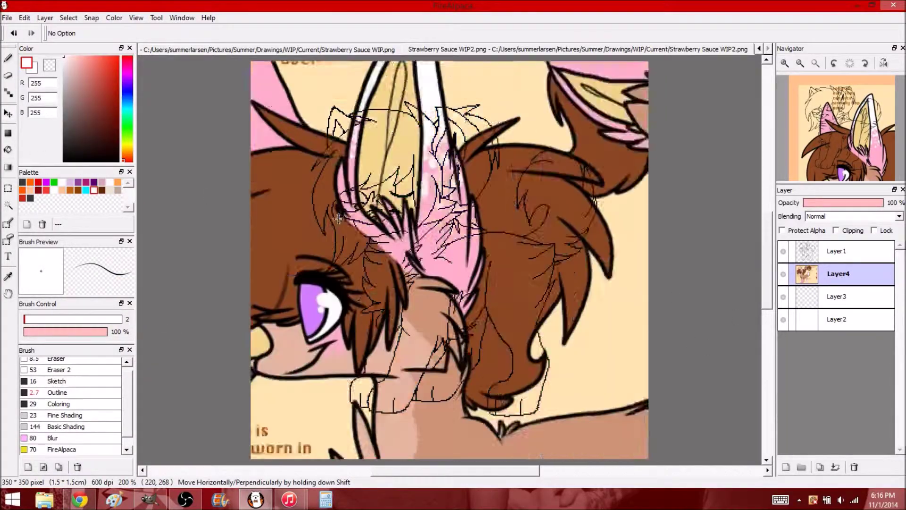
{"action": "left_click_drag", "start_coordinate": [661, 358], "coordinate": [505, 304]}
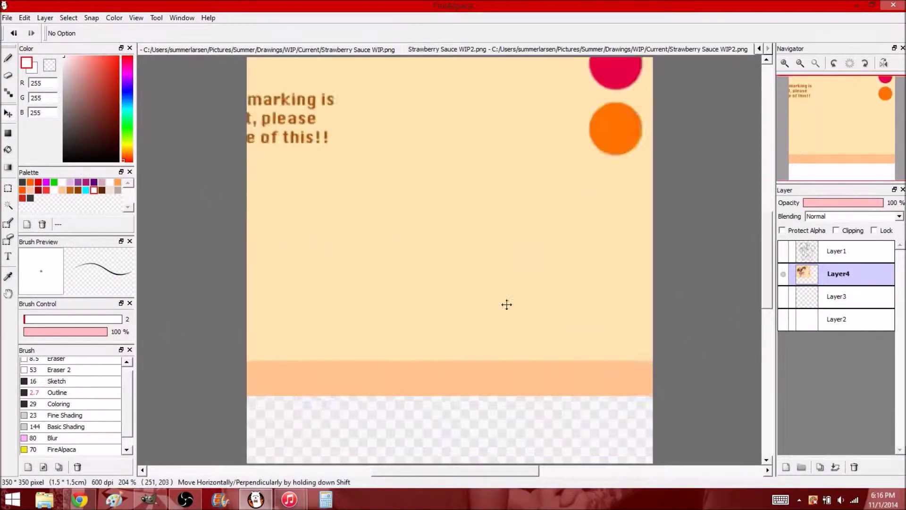
{"action": "left_click_drag", "start_coordinate": [330, 235], "coordinate": [661, 392]}
{"action": "mouse_move", "coordinate": [470, 368]}
{"action": "left_mouse_down"}
{"action": "mouse_move", "coordinate": [487, 348]}
{"action": "mouse_move", "coordinate": [530, 370]}
{"action": "left_mouse_up"}
{"action": "left_click", "coordinate": [46, 17]}
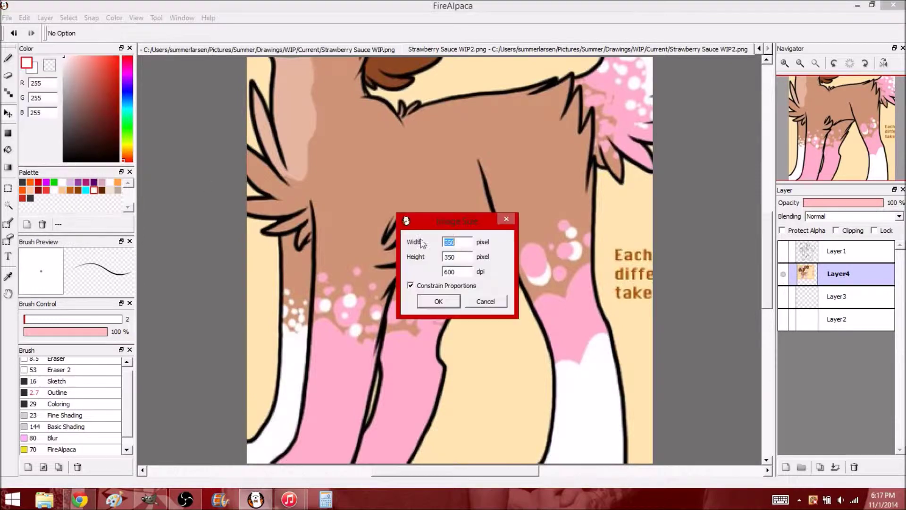
{"action": "left_click_drag", "start_coordinate": [331, 141], "coordinate": [519, 377]}
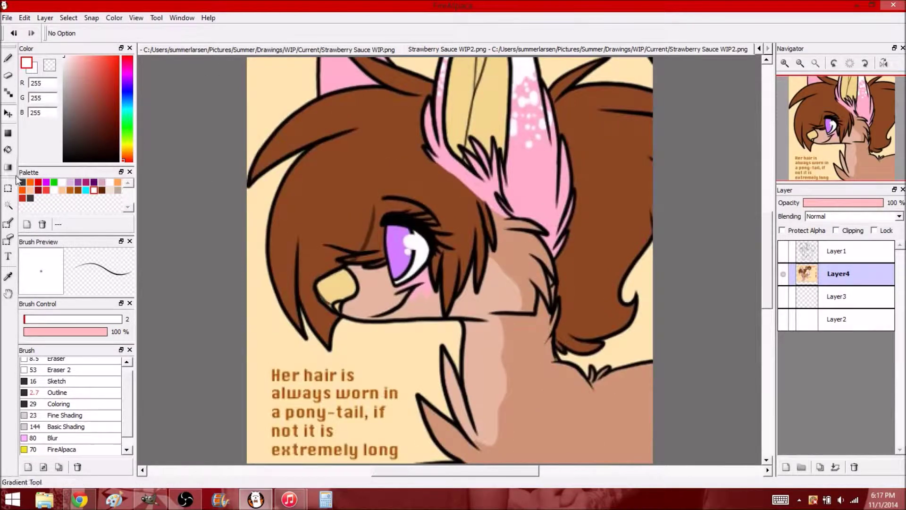
Step: Sample the tan fur and yellow ear colours from the reference into the palette
{"action": "type", "text": "sa"}
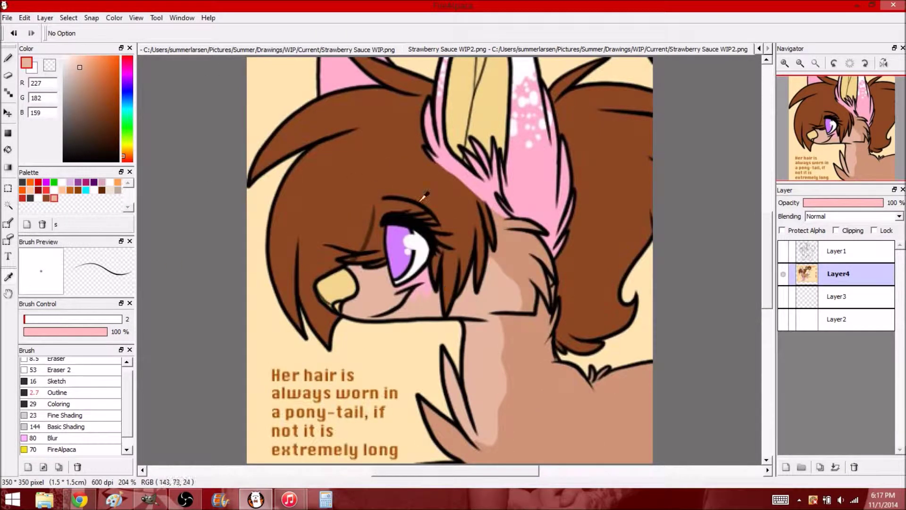
{"action": "type", "text": "asdf"}
{"action": "left_click", "coordinate": [453, 286]}
{"action": "left_click", "coordinate": [85, 198]}
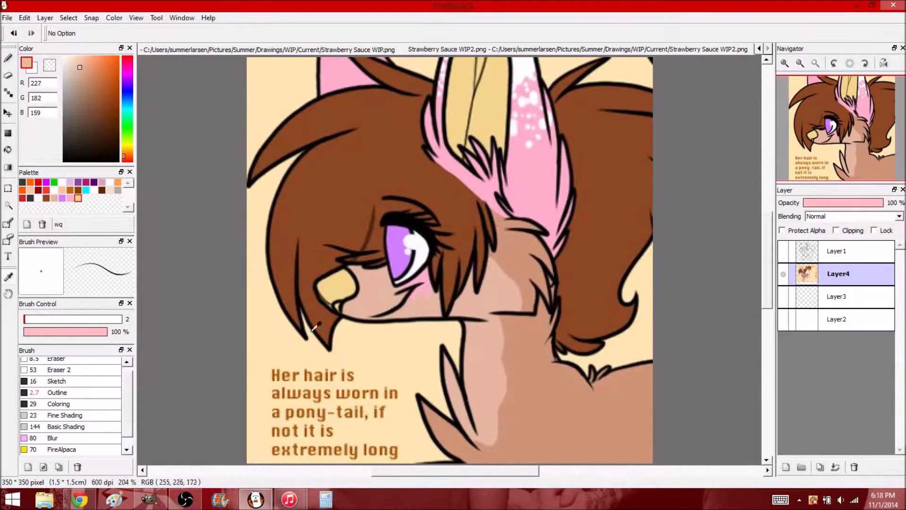
{"action": "scroll", "coordinate": [448, 259], "scroll_direction": "down", "scroll_amount": 10}
{"action": "scroll", "coordinate": [448, 259], "scroll_direction": "up", "scroll_amount": 4}
{"action": "left_click", "coordinate": [78, 198]}
{"action": "left_click", "coordinate": [8, 61]}
{"action": "left_click", "coordinate": [269, 49]}
Step: Consult the online reference sheet, hide the lineart and sample another fur colour
{"action": "left_click", "coordinate": [80, 499]}
{"action": "left_click", "coordinate": [80, 499]}
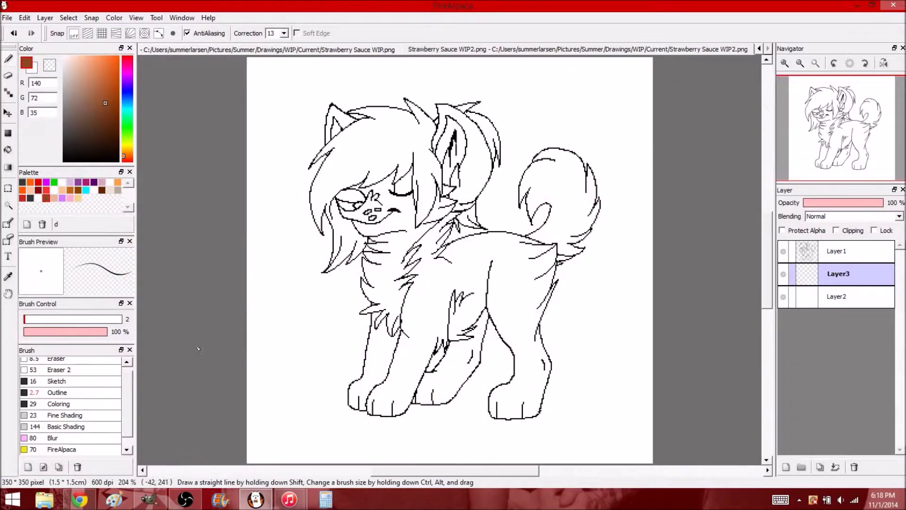
{"action": "left_click", "coordinate": [269, 49]}
{"action": "left_click", "coordinate": [782, 250]}
{"action": "left_click", "coordinate": [495, 212], "text": "alt"}
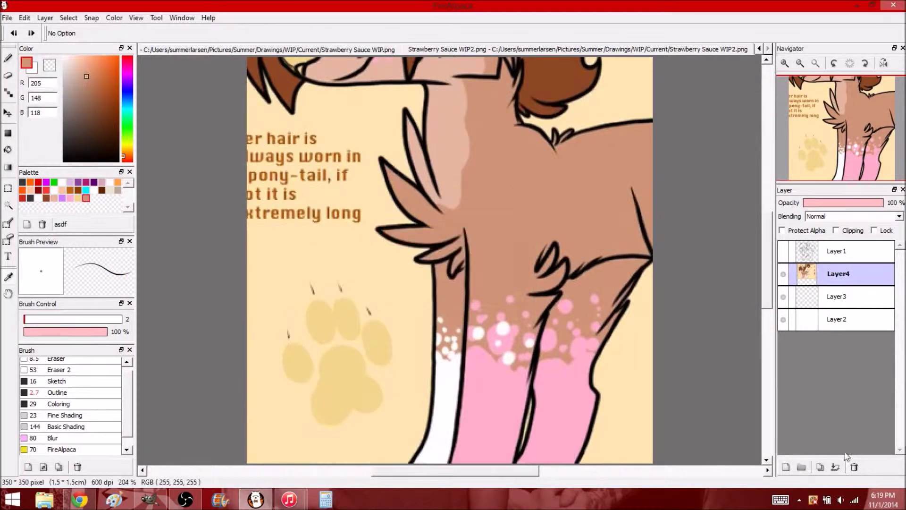
Step: Fill the body and tail brown, and fill the bottom background layer purple
{"action": "left_click", "coordinate": [269, 49]}
{"action": "left_click", "coordinate": [425, 307]}
{"action": "left_click", "coordinate": [548, 203]}
{"action": "left_click", "coordinate": [77, 499]}
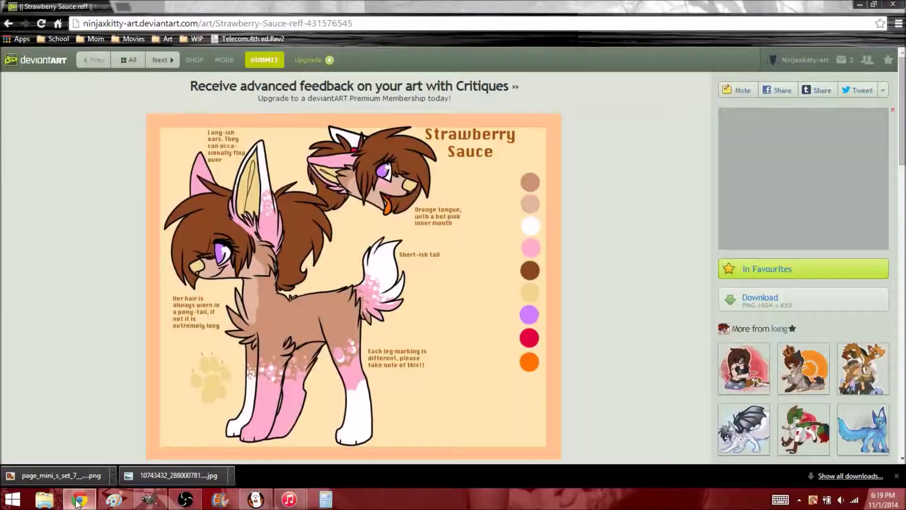
{"action": "left_click", "coordinate": [783, 274]}
{"action": "left_click", "coordinate": [838, 296]}
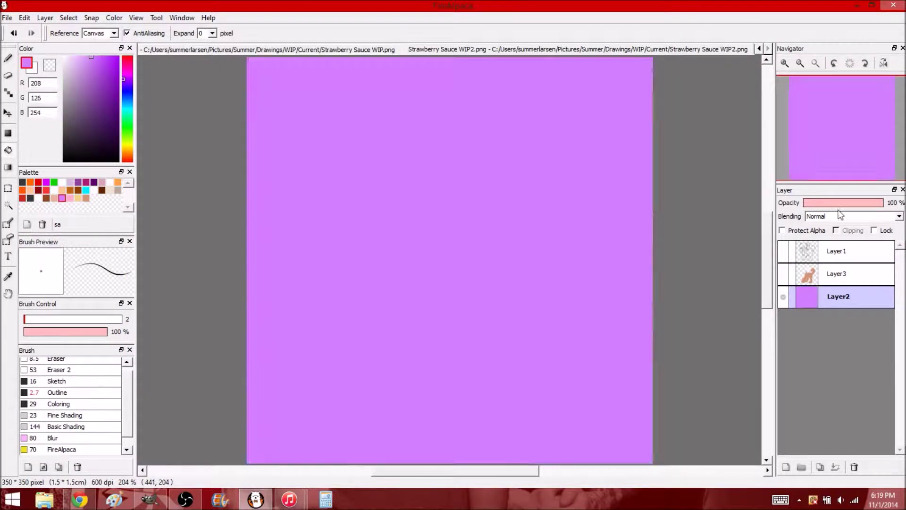
Step: Show the layers again, make the purple background pale and fill the face tan
{"action": "left_click", "coordinate": [783, 250]}
{"action": "left_click", "coordinate": [782, 274]}
{"action": "left_click", "coordinate": [54, 198]}
{"action": "left_click", "coordinate": [838, 273]}
{"action": "left_click", "coordinate": [359, 155]}
{"action": "left_click", "coordinate": [446, 231]}
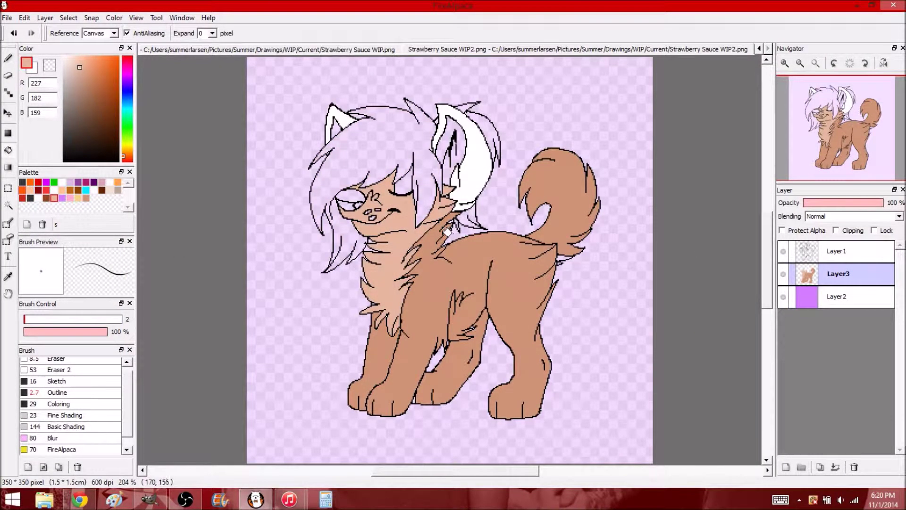
Step: Fill the inner ears yellow, the hair dark brown and the closed eye purple
{"action": "left_click", "coordinate": [78, 197]}
{"action": "left_click", "coordinate": [359, 200]}
{"action": "left_click", "coordinate": [337, 127]}
{"action": "left_click", "coordinate": [447, 142]}
{"action": "left_click", "coordinate": [46, 197]}
{"action": "left_click", "coordinate": [359, 156]}
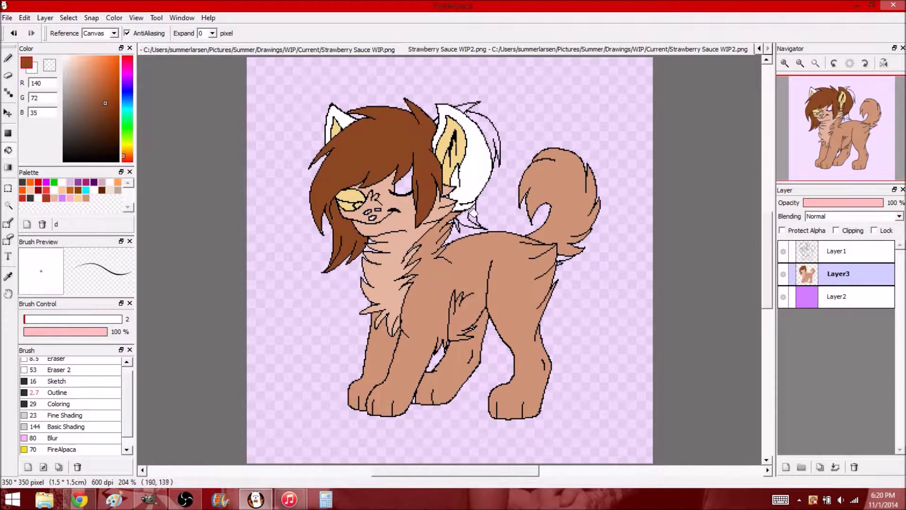
{"action": "left_click", "coordinate": [61, 198]}
{"action": "left_click", "coordinate": [403, 185]}
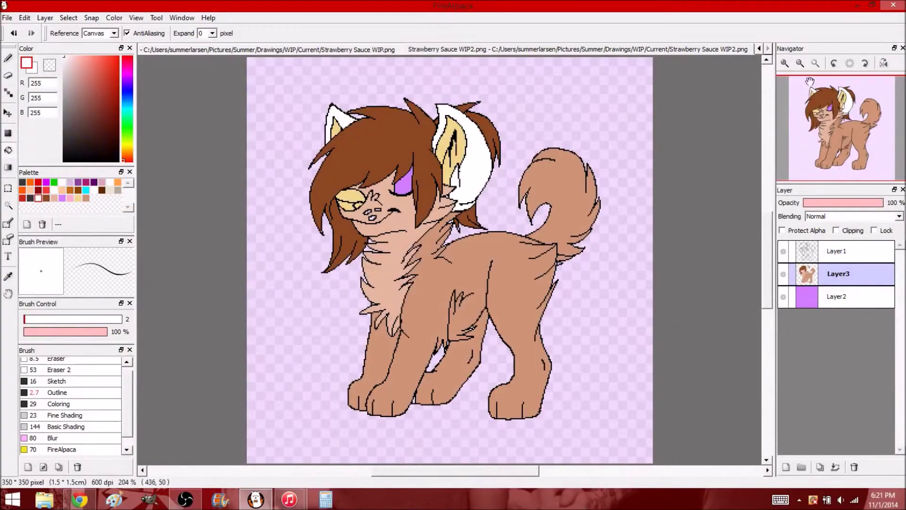
Step: Set the brush to about 7 pixels and fill the right paw white
{"action": "scroll", "coordinate": [433, 202], "scroll_direction": "right", "scroll_amount": 5}
{"action": "key", "text": "b"}
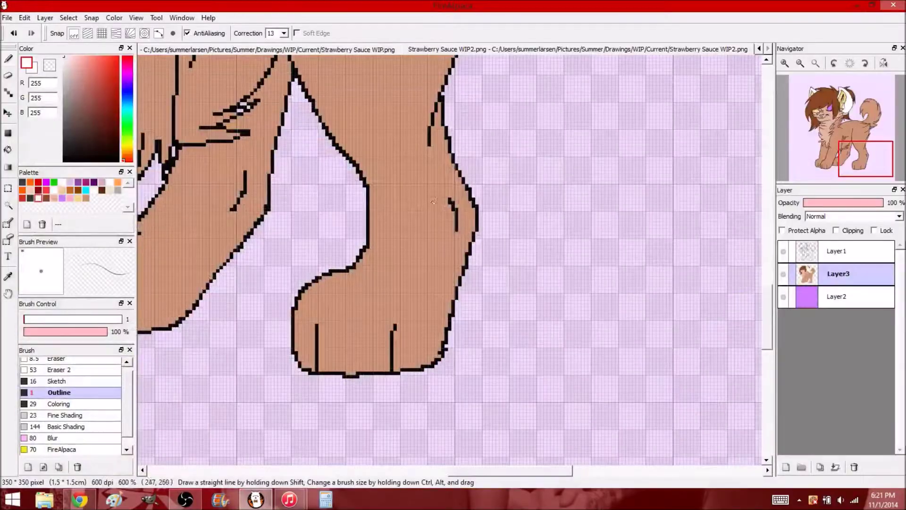
{"action": "left_click_drag", "start_coordinate": [382, 222], "coordinate": [387, 229]}
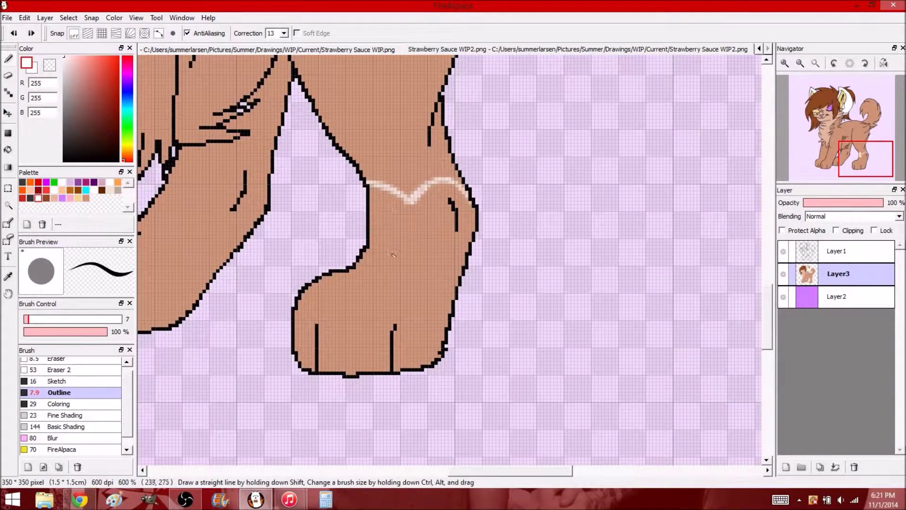
{"action": "key", "text": "g"}
{"action": "left_click", "coordinate": [401, 307]}
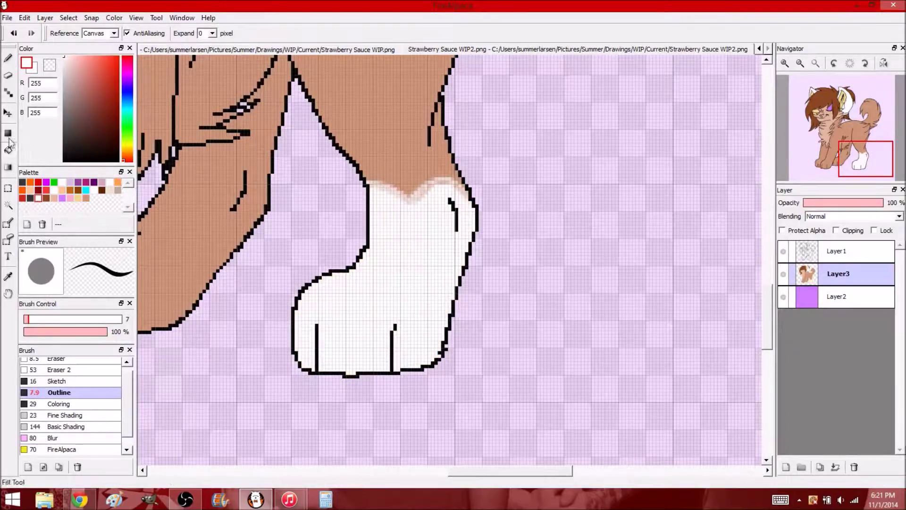
Step: Brush white sock edges across the legs and fill the legs below them white
{"action": "scroll", "coordinate": [401, 306], "scroll_direction": "left", "scroll_amount": 5}
{"action": "key", "text": "b"}
{"action": "left_click_drag", "start_coordinate": [199, 211], "coordinate": [268, 219]}
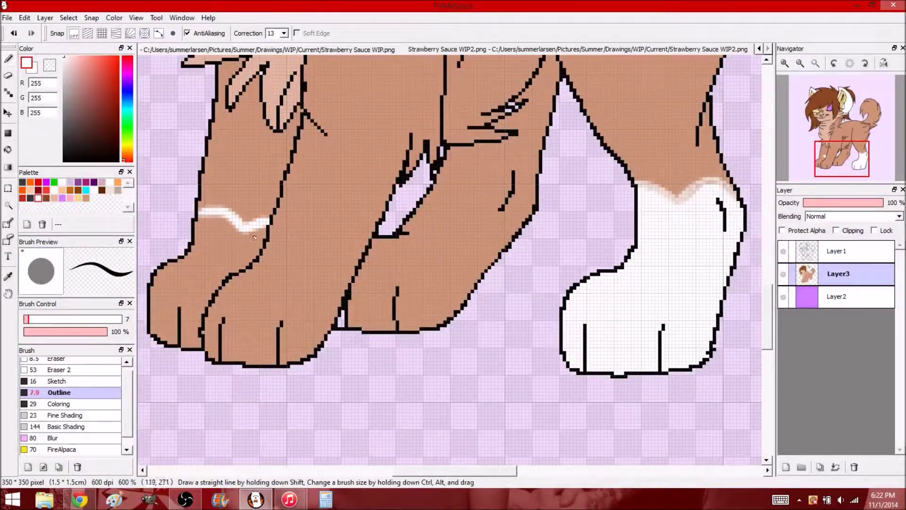
{"action": "left_click_drag", "start_coordinate": [297, 137], "coordinate": [552, 101]}
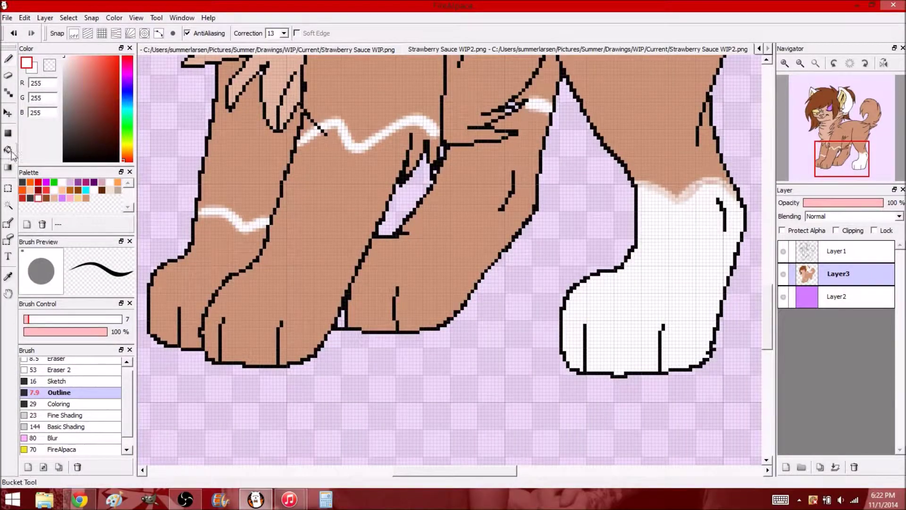
{"action": "key", "text": "g"}
{"action": "left_click", "coordinate": [401, 236]}
Step: Pick the pink leg colour and the Coloring brush
{"action": "key", "text": "b"}
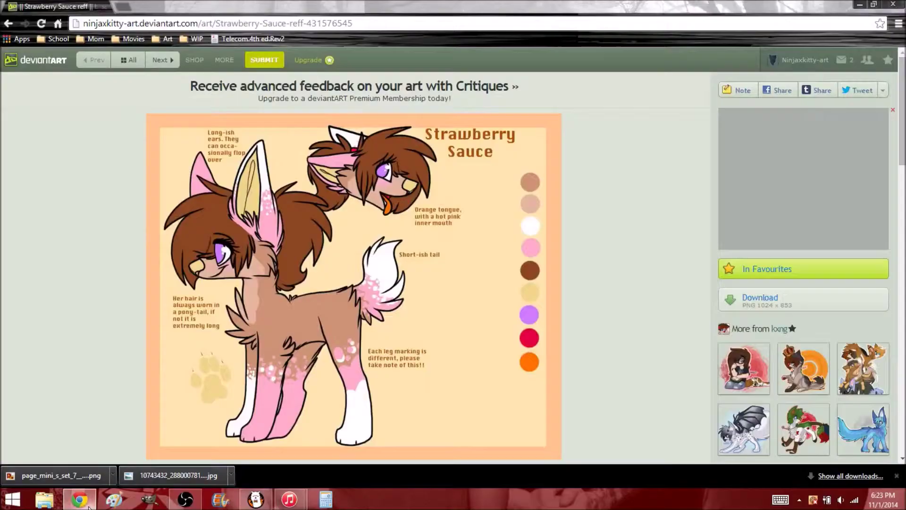
{"action": "left_click", "coordinate": [69, 198]}
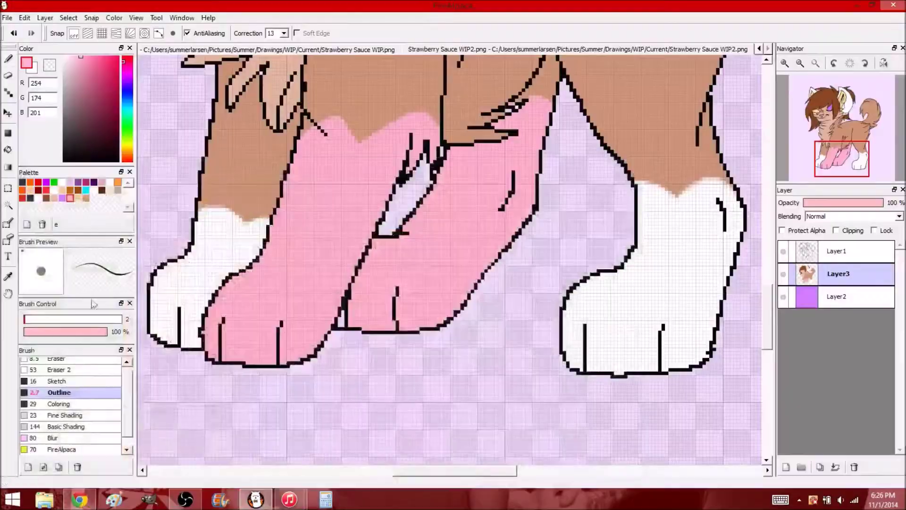
{"action": "left_click", "coordinate": [59, 403]}
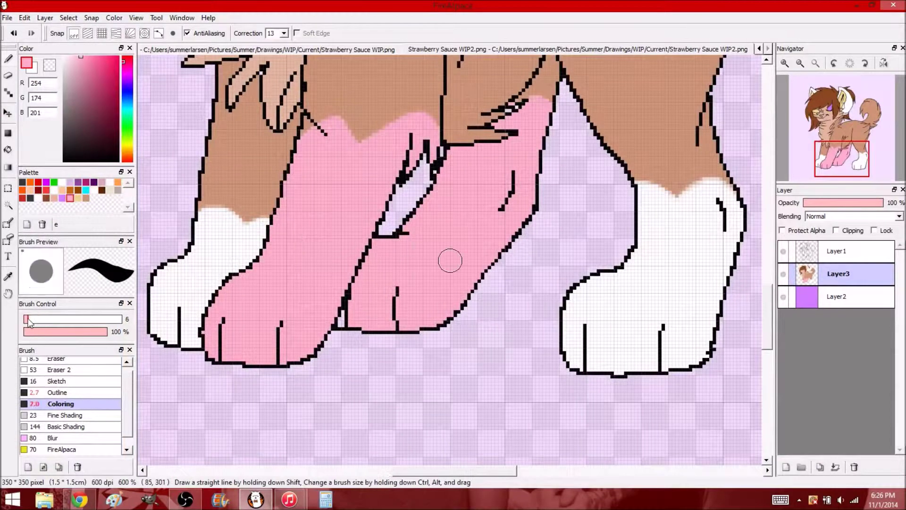
Step: Dab white spots into the leg markings, dot pink onto them, then pick brown with a smaller brush
{"action": "scroll", "coordinate": [548, 208], "scroll_direction": "up", "scroll_amount": 3}
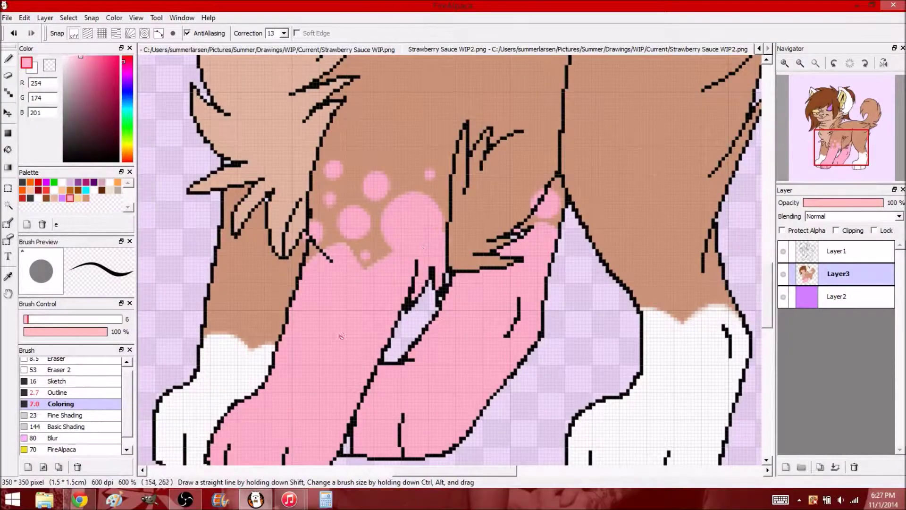
{"action": "left_click_drag", "start_coordinate": [258, 311], "coordinate": [266, 290]}
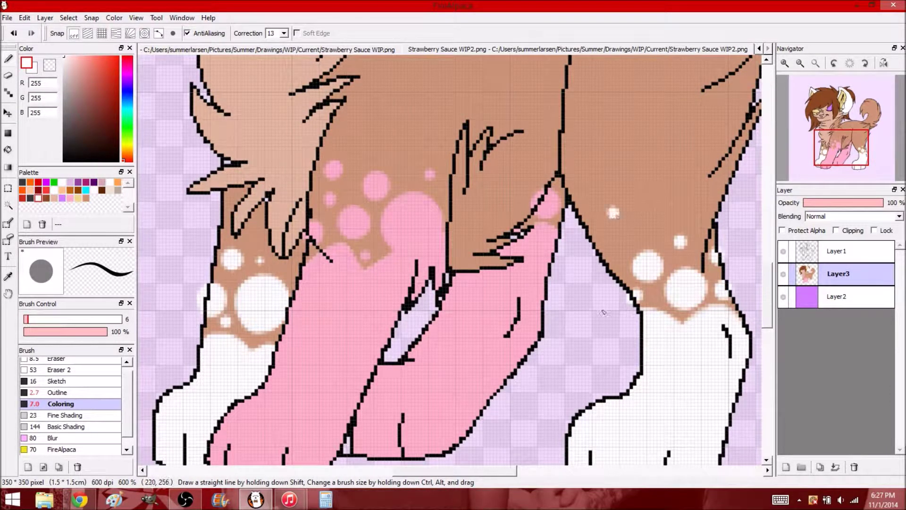
{"action": "left_click_drag", "start_coordinate": [540, 222], "coordinate": [521, 221]}
{"action": "left_click", "coordinate": [70, 197]}
{"action": "left_click", "coordinate": [239, 279]}
{"action": "left_click", "coordinate": [237, 310]}
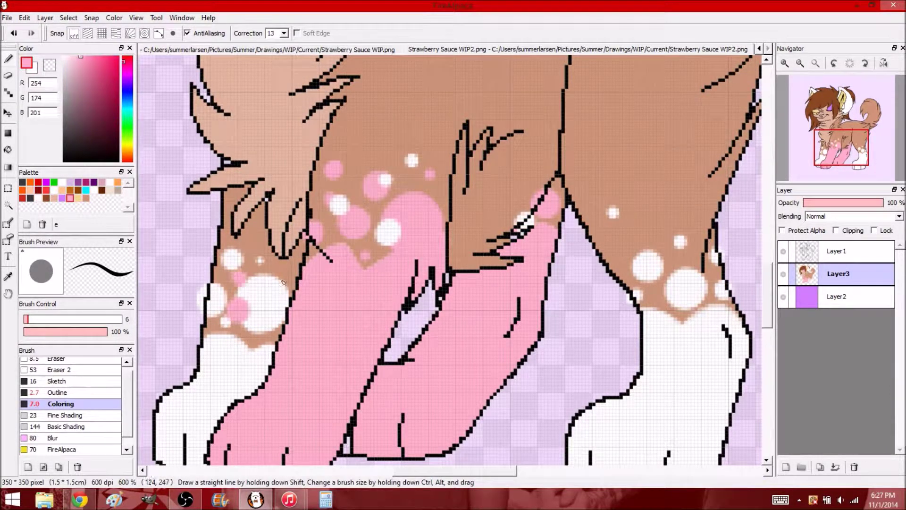
{"action": "left_click_drag", "start_coordinate": [667, 210], "coordinate": [636, 286]}
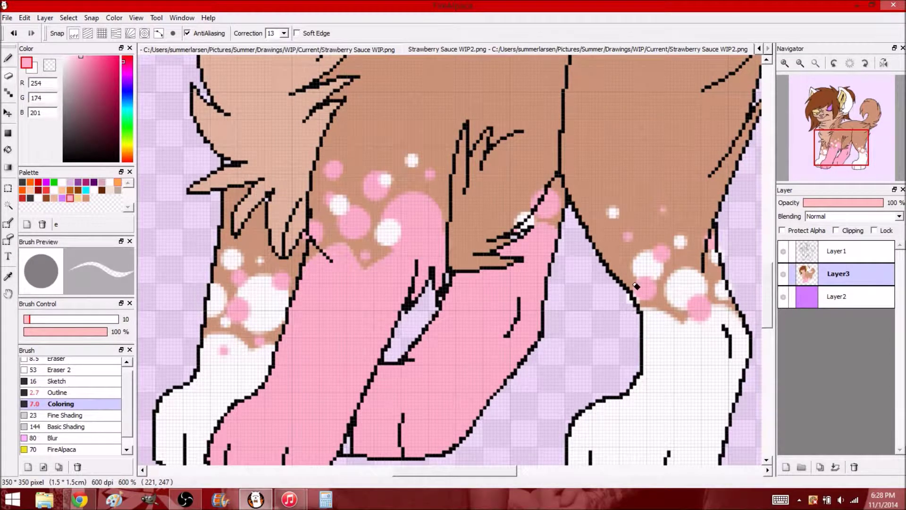
{"action": "left_click", "coordinate": [86, 197]}
{"action": "left_click_drag", "start_coordinate": [29, 319], "coordinate": [25, 320]}
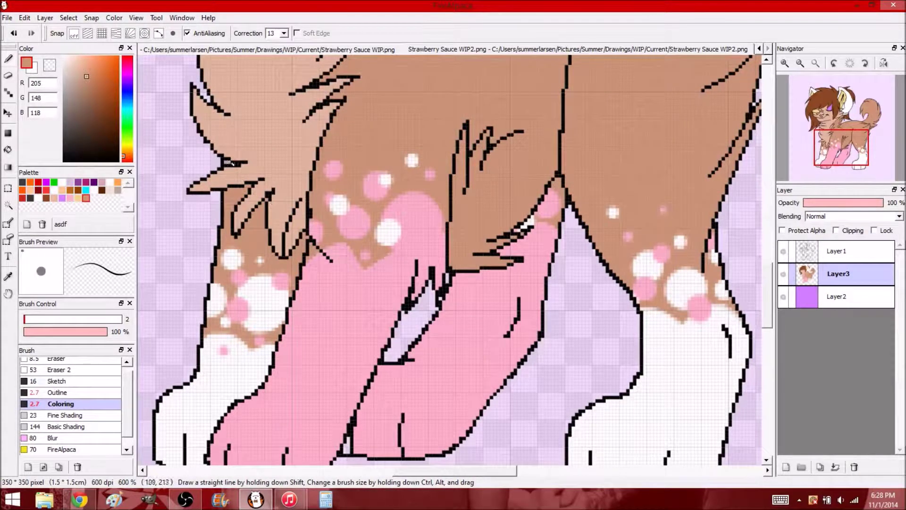
{"action": "scroll", "coordinate": [231, 163], "scroll_direction": "up", "scroll_amount": 4}
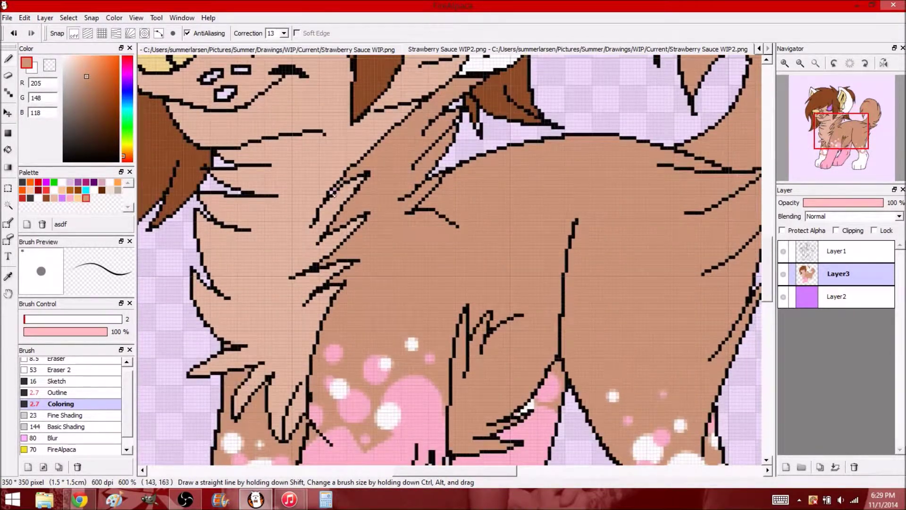
{"action": "scroll", "coordinate": [448, 259], "scroll_direction": "right", "scroll_amount": 3}
{"action": "scroll", "coordinate": [448, 259], "scroll_direction": "up", "scroll_amount": 3}
{"action": "scroll", "coordinate": [448, 260], "scroll_direction": "left", "scroll_amount": 3}
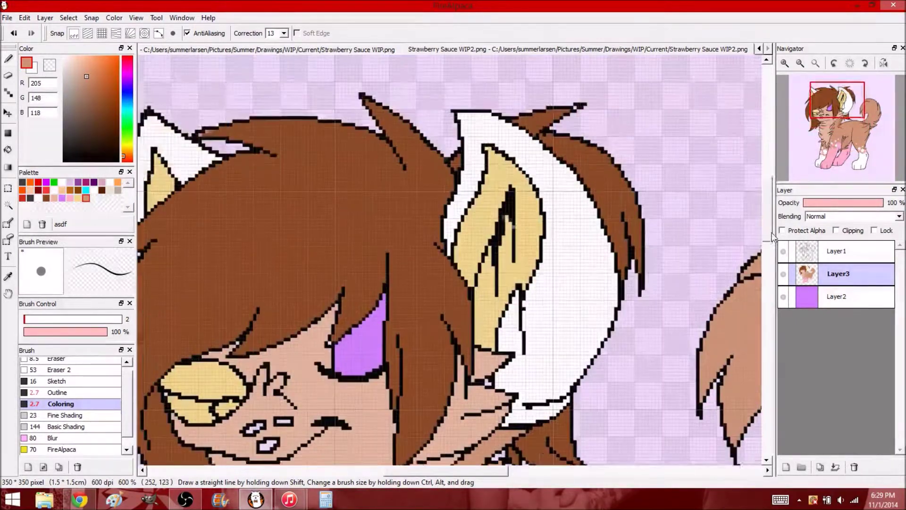
{"action": "scroll", "coordinate": [332, 284], "scroll_direction": "down", "scroll_amount": 1}
{"action": "left_click", "coordinate": [331, 285], "text": "alt"}
{"action": "scroll", "coordinate": [558, 206], "scroll_direction": "down", "scroll_amount": 3}
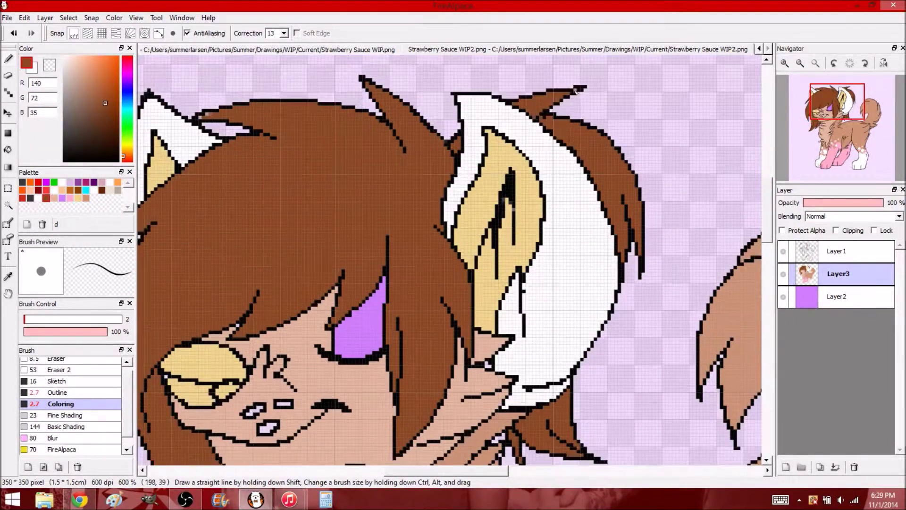
{"action": "scroll", "coordinate": [408, 289], "scroll_direction": "left", "scroll_amount": 3}
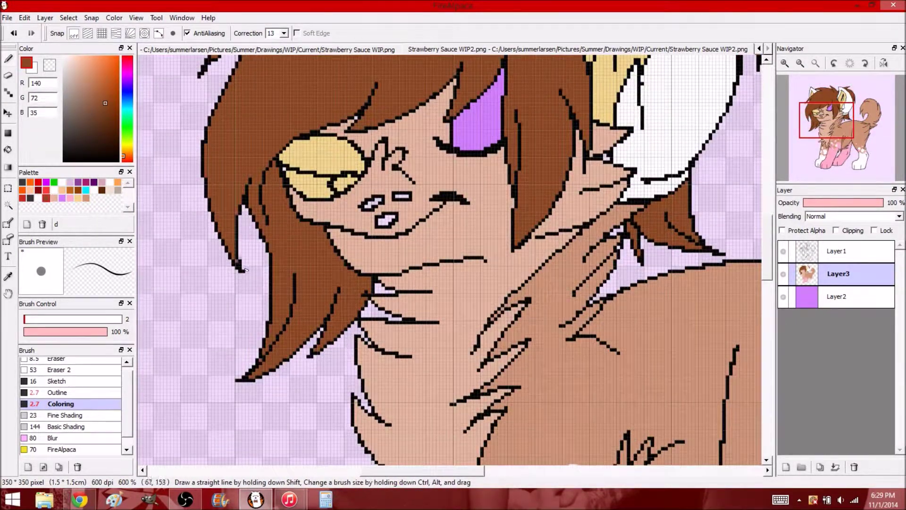
{"action": "left_click", "coordinate": [384, 130], "text": "alt"}
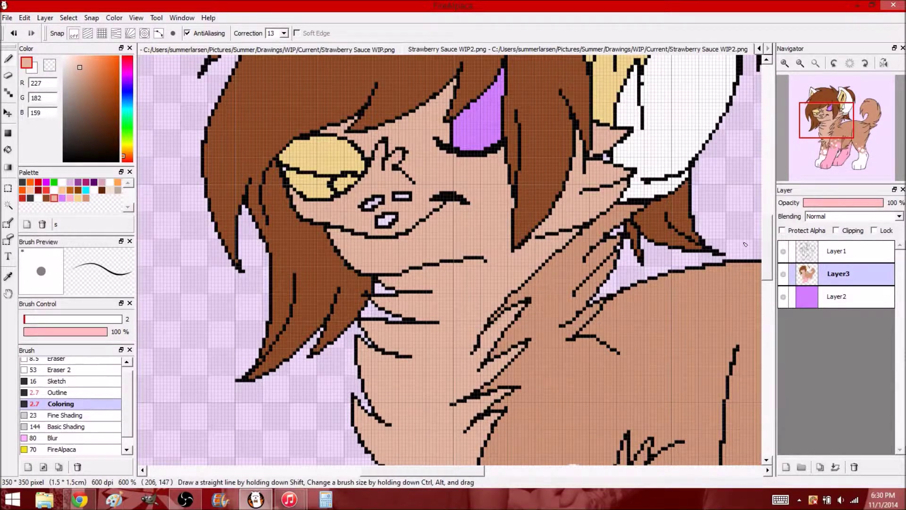
{"action": "scroll", "coordinate": [376, 284], "scroll_direction": "up", "scroll_amount": 2}
{"action": "left_click", "coordinate": [612, 238], "text": "alt"}
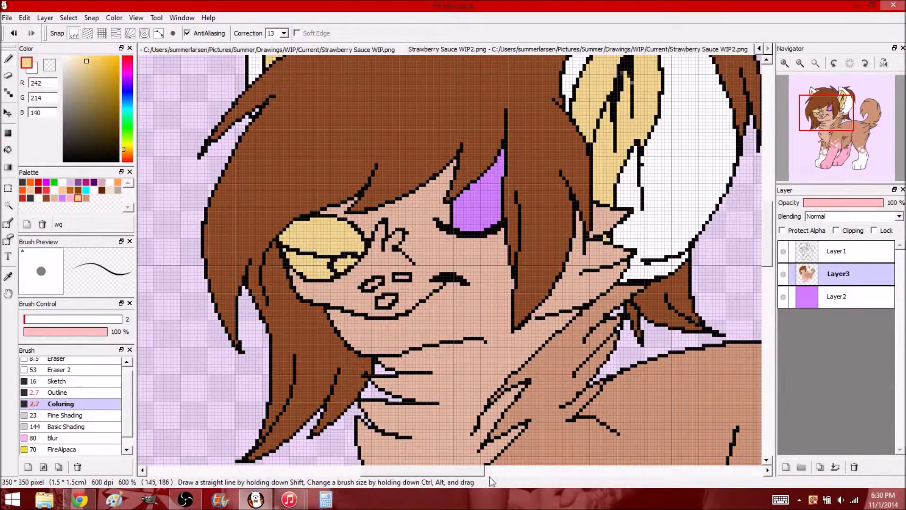
{"action": "scroll", "coordinate": [768, 229], "scroll_direction": "down", "scroll_amount": 2}
{"action": "scroll", "coordinate": [767, 225], "scroll_direction": "up", "scroll_amount": 2}
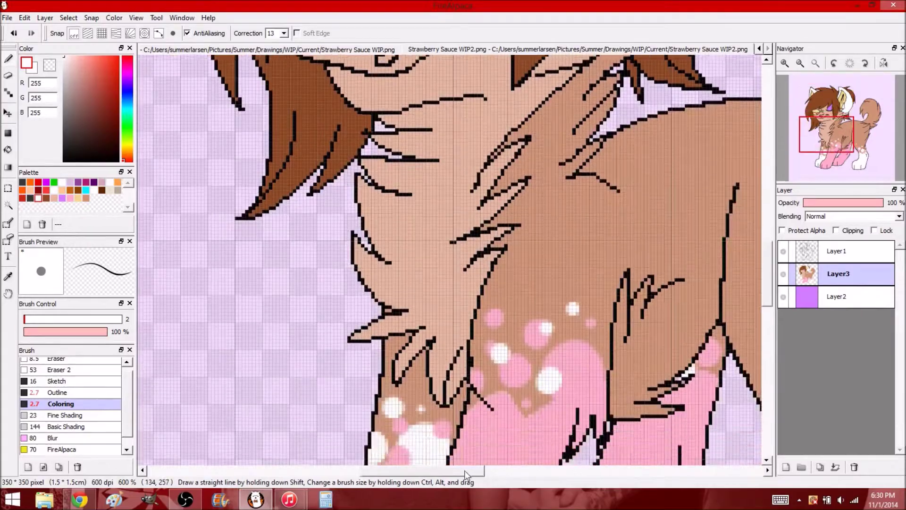
{"action": "scroll", "coordinate": [466, 469], "scroll_direction": "up", "scroll_amount": 3}
{"action": "scroll", "coordinate": [465, 469], "scroll_direction": "right", "scroll_amount": 3}
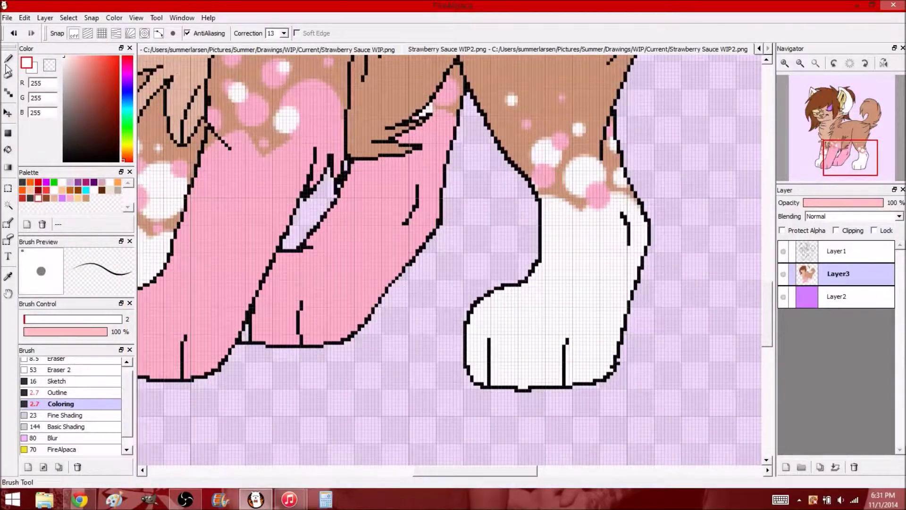
Step: Fill the lower part of the hind leg pink and touch up the pink/white edge
{"action": "scroll", "coordinate": [448, 260], "scroll_direction": "up", "scroll_amount": 5}
{"action": "left_click", "coordinate": [70, 198]}
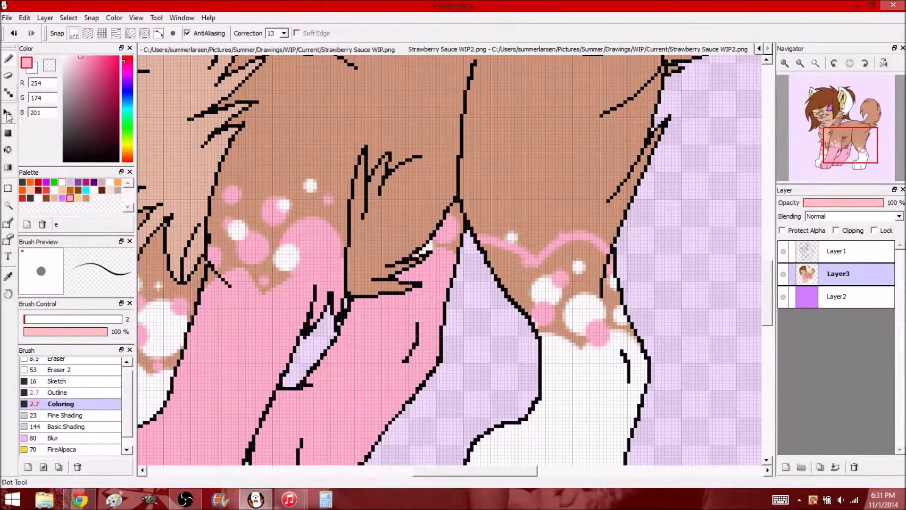
{"action": "left_click", "coordinate": [8, 149]}
{"action": "left_click", "coordinate": [622, 312]}
{"action": "key", "text": "b"}
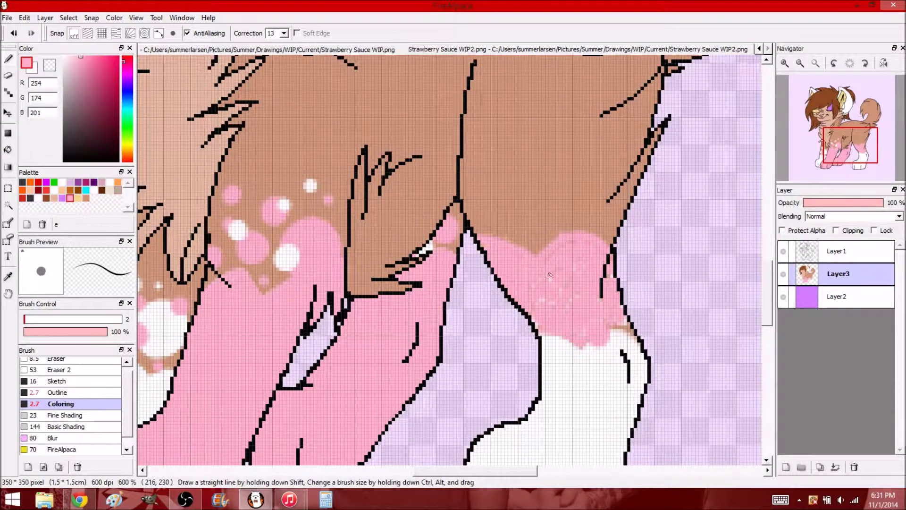
{"action": "mouse_move", "coordinate": [573, 351]}
{"action": "left_mouse_down"}
{"action": "mouse_move", "coordinate": [536, 322]}
{"action": "mouse_move", "coordinate": [632, 333]}
{"action": "left_mouse_up"}
Step: Add two white dots on the haunch fur, dot pink over them, and check the reference
{"action": "left_click", "coordinate": [39, 197]}
{"action": "left_click", "coordinate": [88, 504]}
{"action": "left_click", "coordinate": [255, 499]}
{"action": "scroll", "coordinate": [519, 283], "scroll_direction": "up", "scroll_amount": 3}
{"action": "left_click", "coordinate": [551, 330]}
{"action": "left_click", "coordinate": [500, 301]}
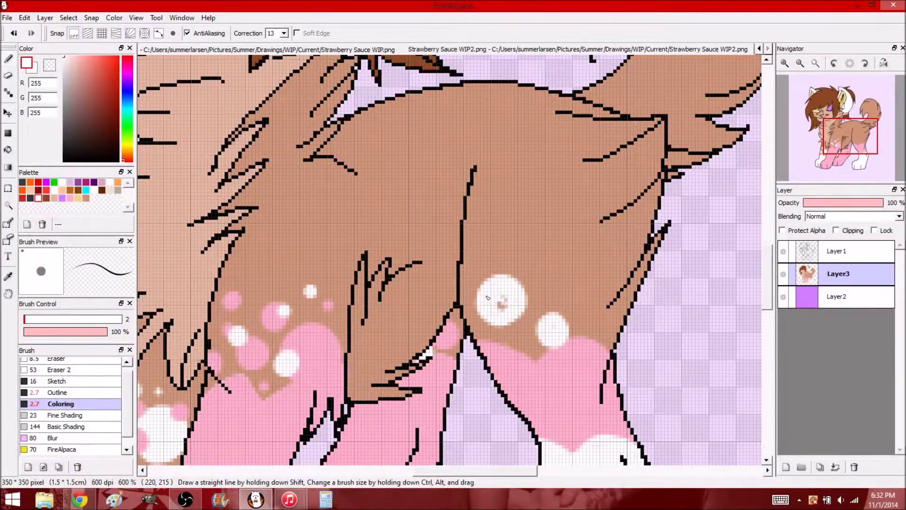
{"action": "left_click", "coordinate": [520, 299]}
{"action": "left_click", "coordinate": [558, 318]}
{"action": "left_click", "coordinate": [588, 277]}
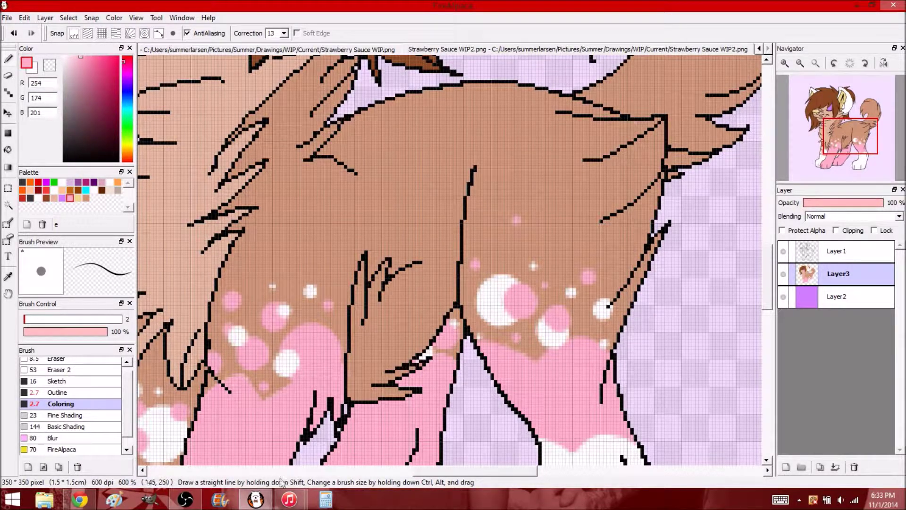
{"action": "left_click", "coordinate": [80, 500]}
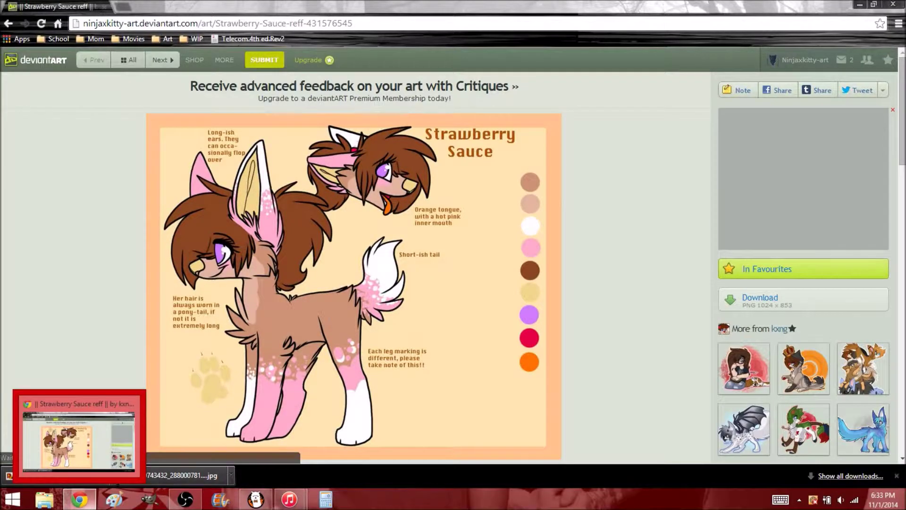
Step: Fill the inner left ear pink and repaint the stray hair streak brown
{"action": "left_click", "coordinate": [256, 499]}
{"action": "scroll", "coordinate": [453, 255], "scroll_direction": "up", "scroll_amount": 3}
{"action": "left_click", "coordinate": [8, 150]}
{"action": "left_click", "coordinate": [418, 167]}
{"action": "left_click", "coordinate": [392, 273]}
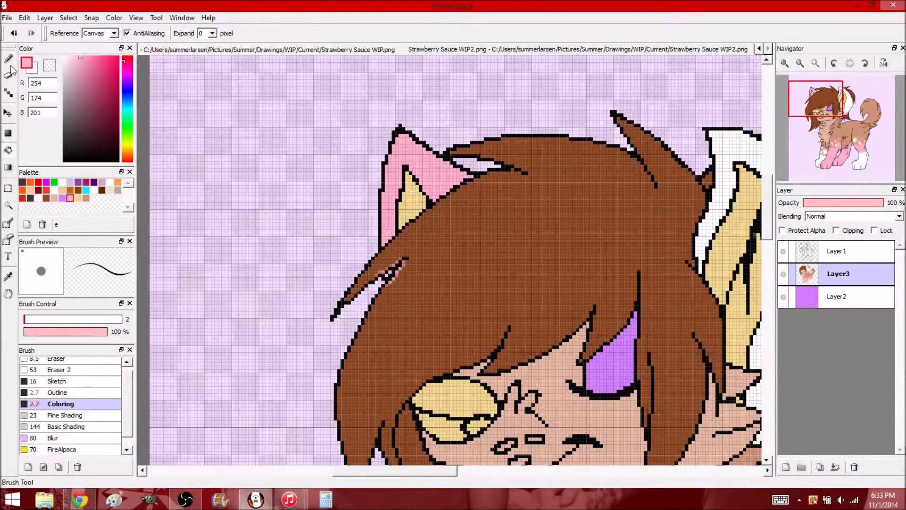
{"action": "left_click", "coordinate": [8, 59]}
{"action": "left_click", "coordinate": [387, 271], "text": "alt"}
{"action": "left_click_drag", "start_coordinate": [380, 279], "coordinate": [387, 271]}
Step: Close off the white fur beside the ear with a pink line and fill its lower half pink
{"action": "scroll", "coordinate": [283, 267], "scroll_direction": "right", "scroll_amount": 5}
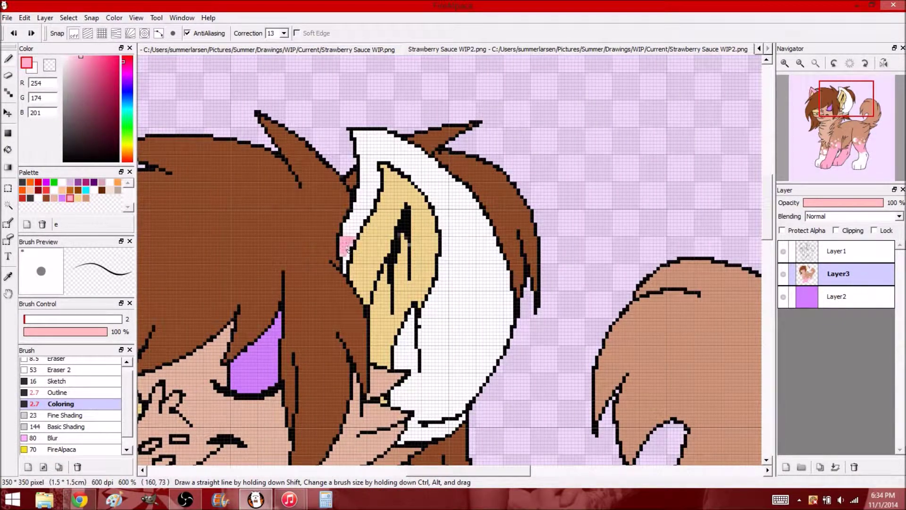
{"action": "left_click_drag", "start_coordinate": [472, 283], "coordinate": [509, 273]}
{"action": "key", "text": "g"}
{"action": "left_click", "coordinate": [491, 291]}
{"action": "key", "text": "b"}
Step: Repaint the pink area's top edge white and add white spots across the pink fur
{"action": "left_click", "coordinate": [472, 269], "text": "alt"}
{"action": "left_click_drag", "start_coordinate": [443, 282], "coordinate": [476, 286]}
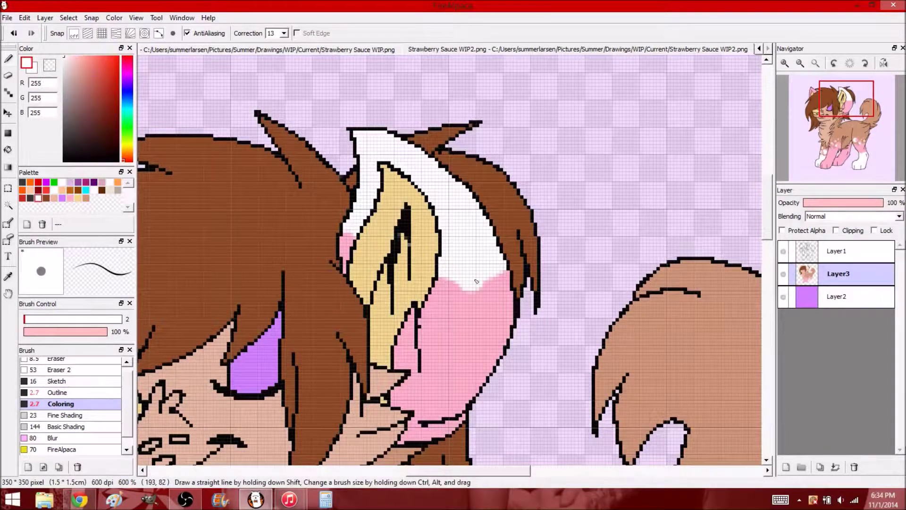
{"action": "left_click_drag", "start_coordinate": [439, 315], "coordinate": [452, 324]}
{"action": "left_click_drag", "start_coordinate": [483, 306], "coordinate": [503, 343]}
{"action": "left_click", "coordinate": [471, 336]}
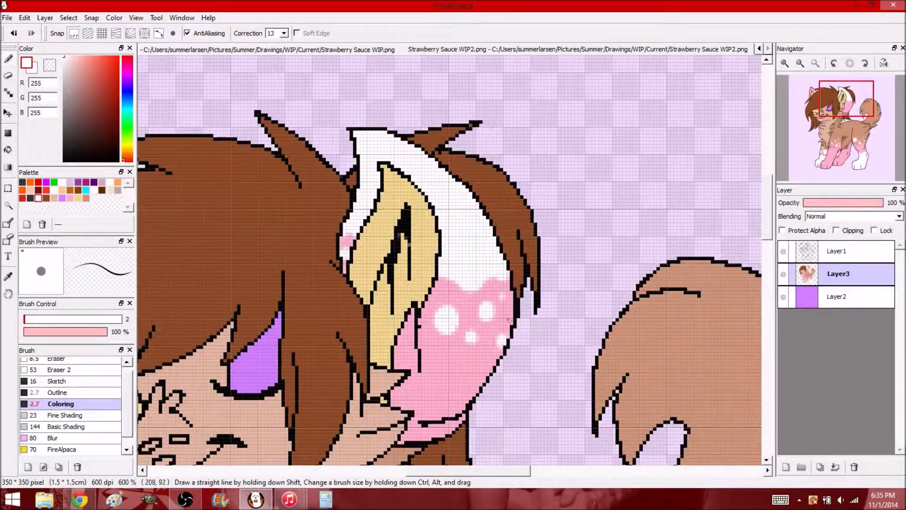
{"action": "left_click", "coordinate": [436, 300]}
{"action": "left_click", "coordinate": [468, 305]}
{"action": "left_click", "coordinate": [510, 316]}
Step: Dab pink over a white spot and along the white edge
{"action": "left_click", "coordinate": [440, 390], "text": "alt"}
{"action": "left_click", "coordinate": [458, 325]}
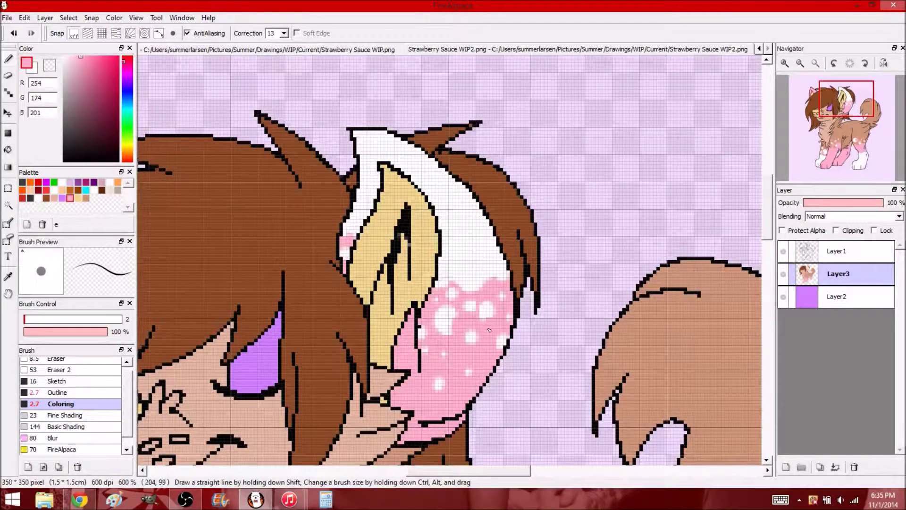
{"action": "left_click", "coordinate": [485, 268]}
{"action": "scroll", "coordinate": [641, 344], "scroll_direction": "right", "scroll_amount": 5}
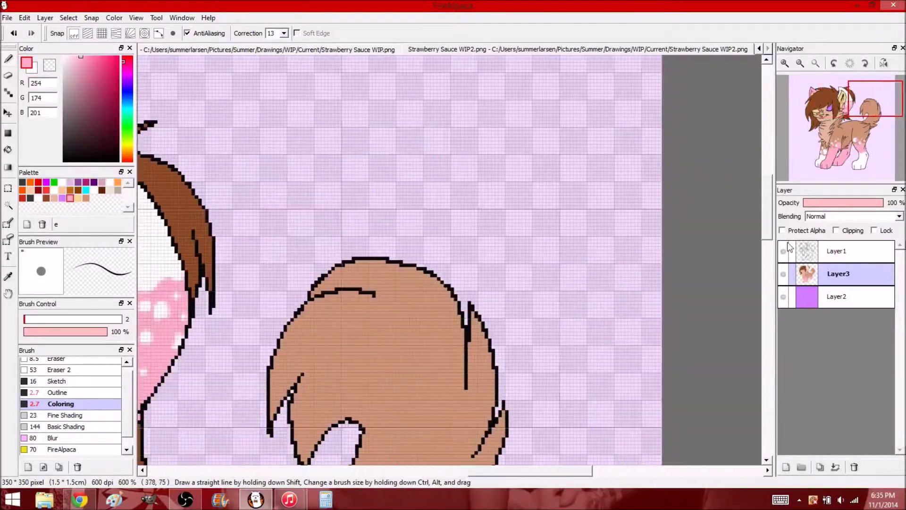
Step: Outline the tail's lower edge in pink and fill the tail pink
{"action": "left_click", "coordinate": [81, 499]}
{"action": "left_click", "coordinate": [255, 499]}
{"action": "left_click_drag", "start_coordinate": [330, 349], "coordinate": [372, 352]}
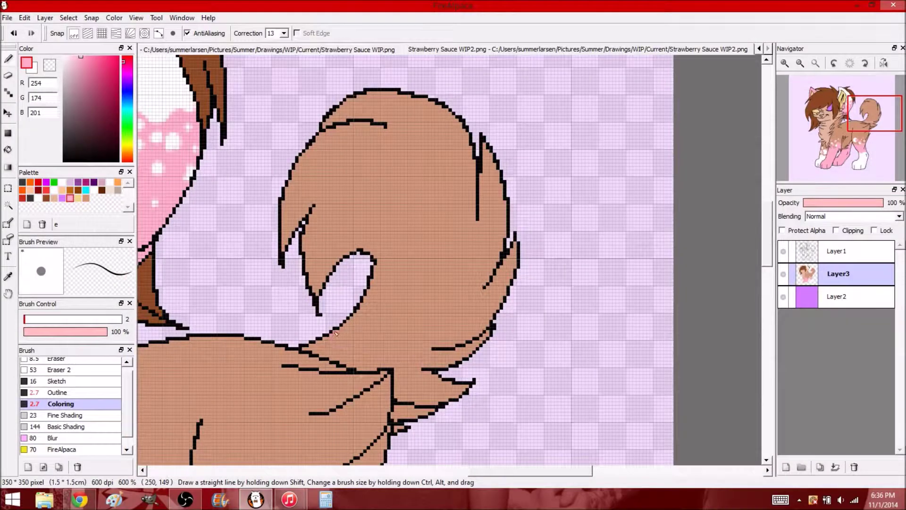
{"action": "left_click_drag", "start_coordinate": [325, 333], "coordinate": [415, 397]}
{"action": "left_click", "coordinate": [380, 285]}
Step: Draw a white dividing line across the tail and fill the upper tail white
{"action": "key", "text": "b"}
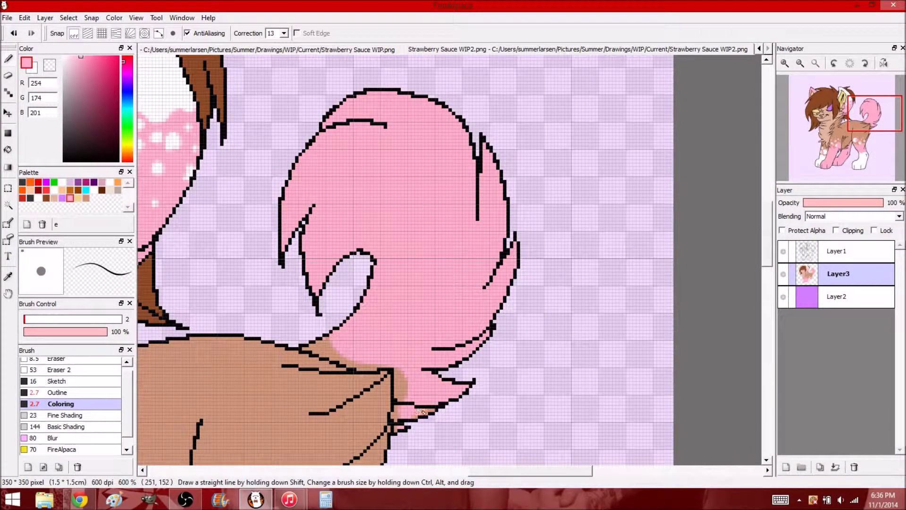
{"action": "left_click", "coordinate": [38, 198]}
{"action": "left_click_drag", "start_coordinate": [373, 286], "coordinate": [486, 330]}
{"action": "key", "text": "g"}
{"action": "left_click", "coordinate": [409, 196]}
{"action": "key", "text": "b"}
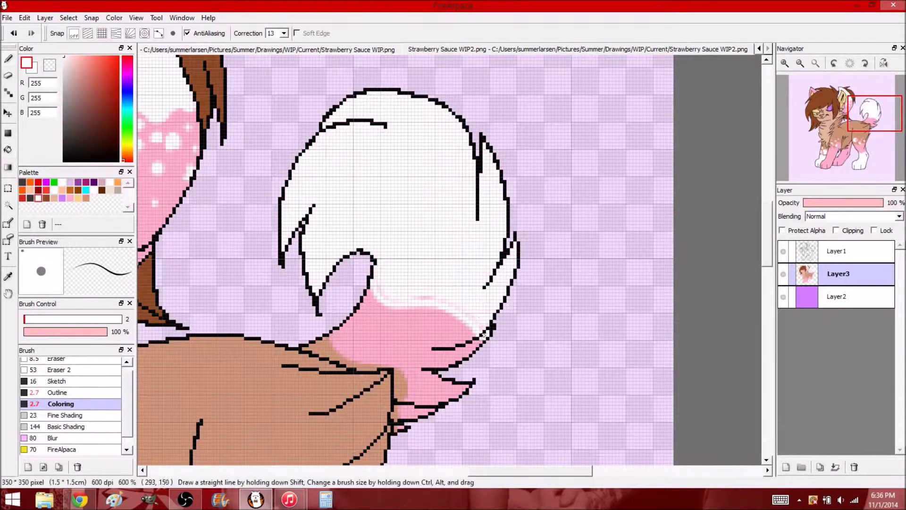
Step: Check the reference, play 'Rise of the Runaways' in the music player and hide its library
{"action": "left_click", "coordinate": [76, 499]}
{"action": "left_click", "coordinate": [79, 500]}
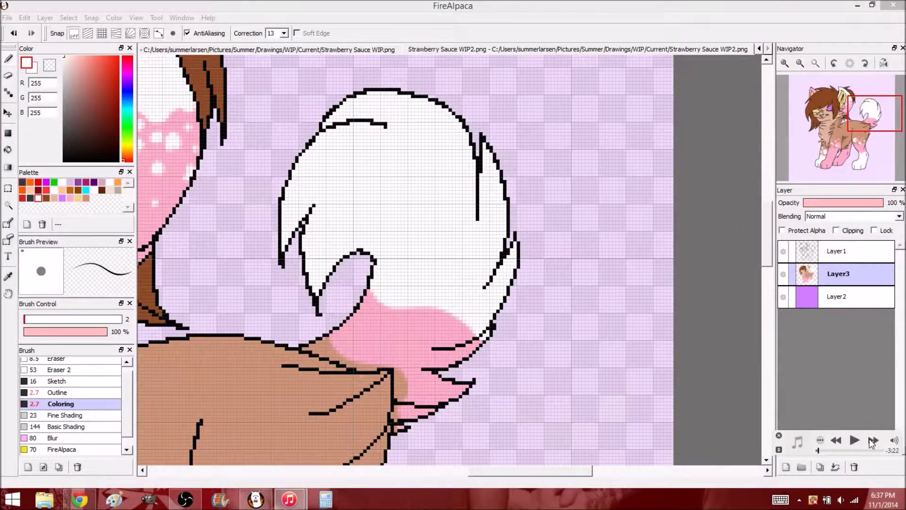
{"action": "left_click", "coordinate": [900, 414]}
{"action": "left_click_drag", "start_coordinate": [707, 158], "coordinate": [626, 109]}
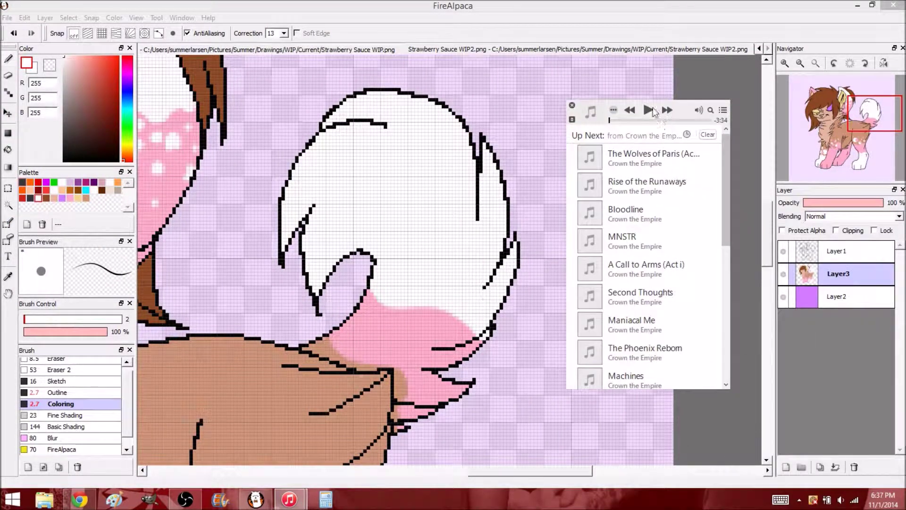
{"action": "scroll", "coordinate": [691, 325], "scroll_direction": "down", "scroll_amount": 3}
{"action": "double_click", "coordinate": [651, 288]}
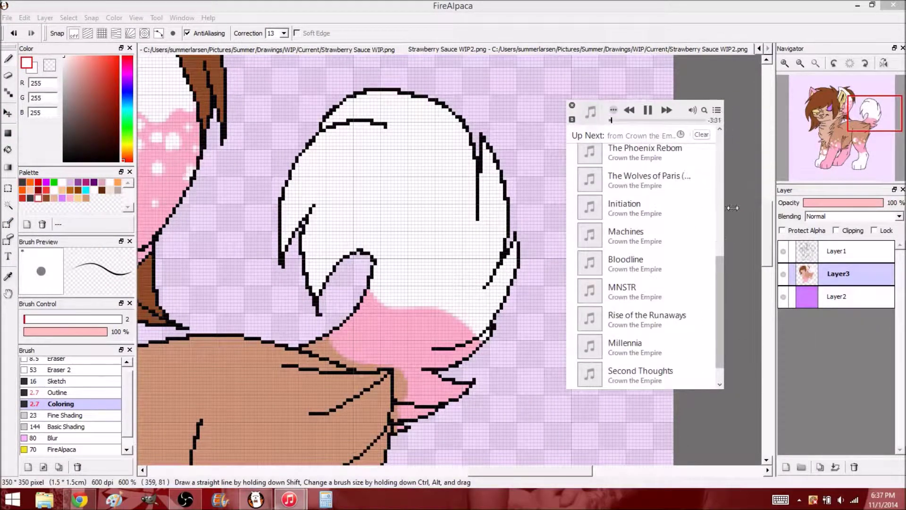
{"action": "left_click", "coordinate": [613, 110]}
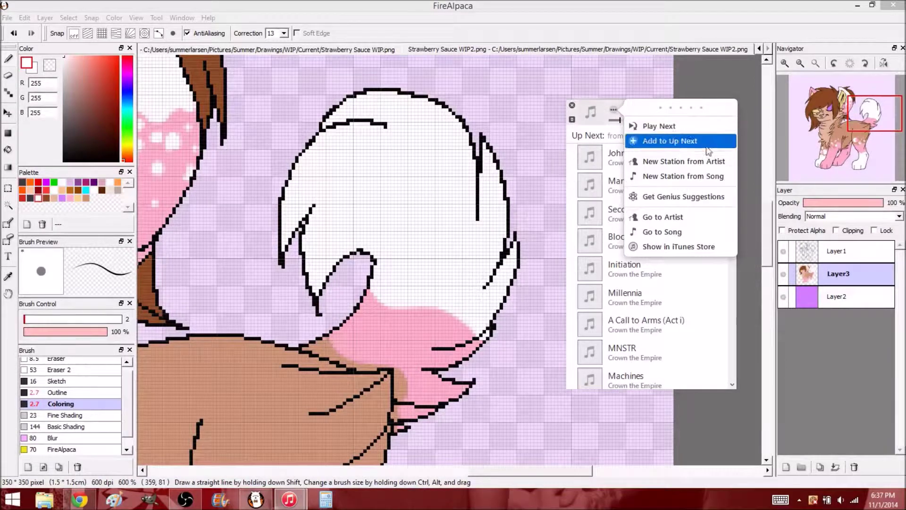
{"action": "left_click", "coordinate": [590, 113]}
{"action": "key", "text": "ctrl+shift+m"}
{"action": "left_click", "coordinate": [859, 5]}
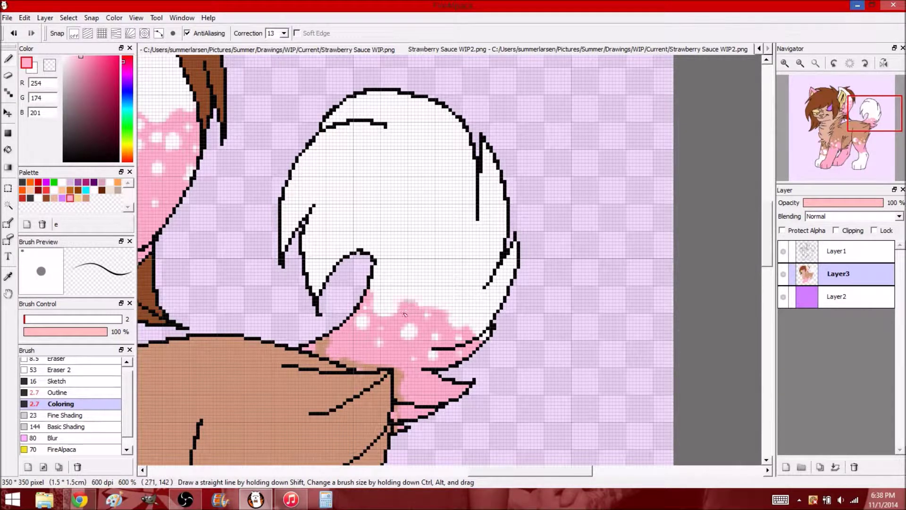
Step: Consult the browser reference sheet, then bring the FireAlpaca drawing back to the front
{"action": "scroll", "coordinate": [430, 225], "scroll_direction": "down", "scroll_amount": 5}
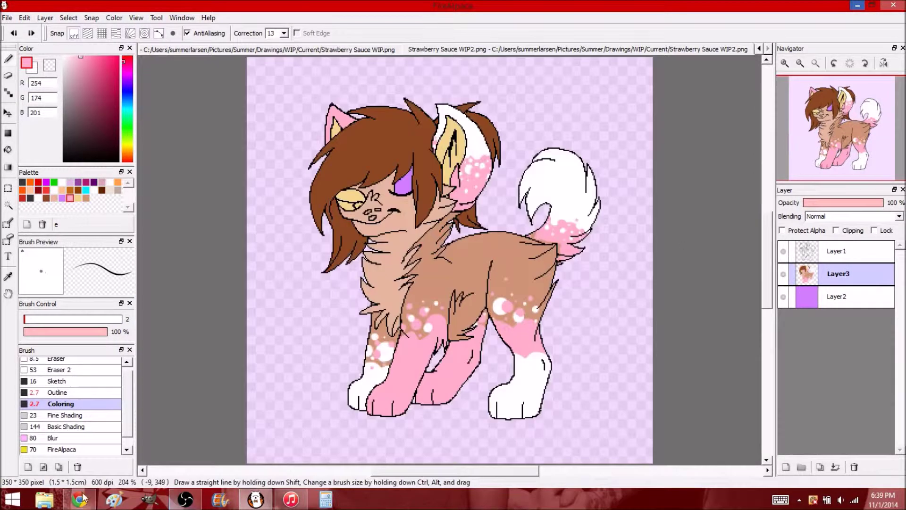
{"action": "left_click", "coordinate": [79, 499]}
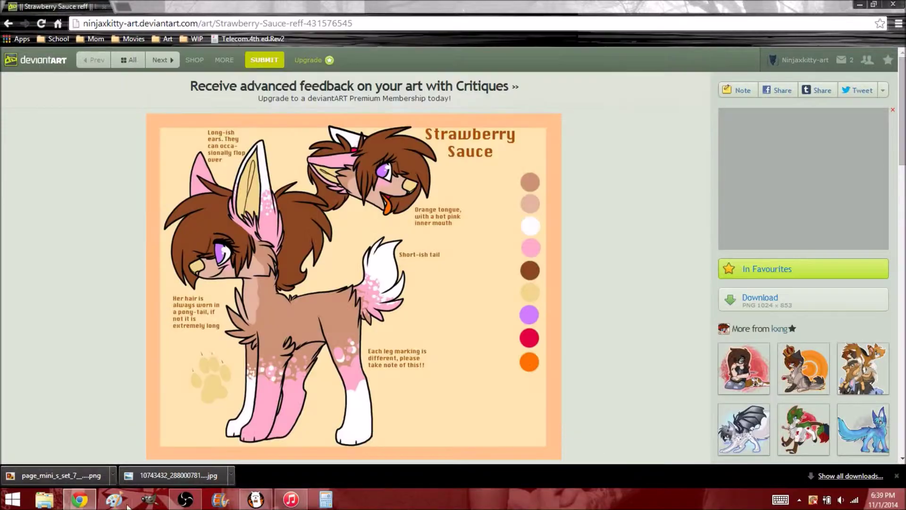
{"action": "key", "text": "alt+Tab"}
{"action": "scroll", "coordinate": [407, 178], "scroll_direction": "up", "scroll_amount": 7}
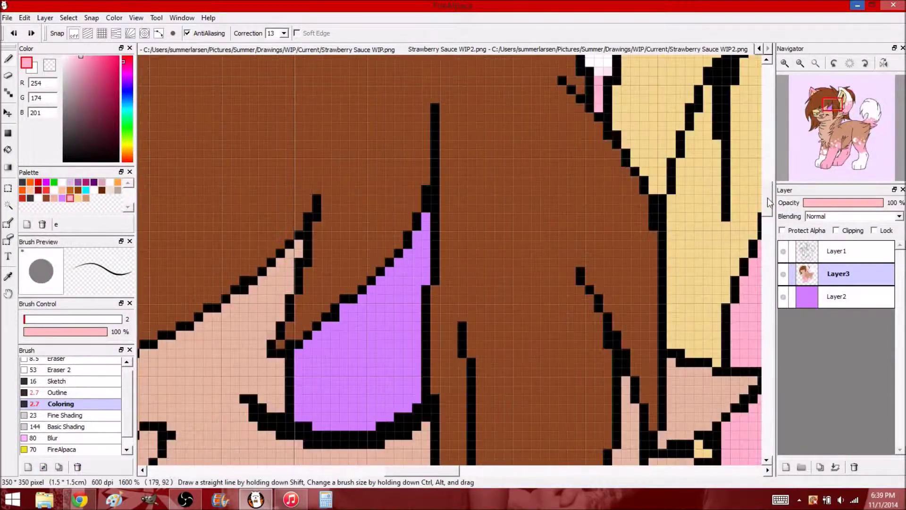
Step: Eyedrop the eye's purple and paint the lower eye lighter and the upper eye darker
{"action": "left_click", "coordinate": [358, 265], "text": "alt"}
{"action": "mouse_move", "coordinate": [297, 286]}
{"action": "left_mouse_down"}
{"action": "mouse_move", "coordinate": [391, 302]}
{"action": "mouse_move", "coordinate": [302, 340]}
{"action": "left_mouse_up"}
{"action": "left_click", "coordinate": [358, 236], "text": "alt"}
{"action": "left_click_drag", "start_coordinate": [423, 134], "coordinate": [326, 245]}
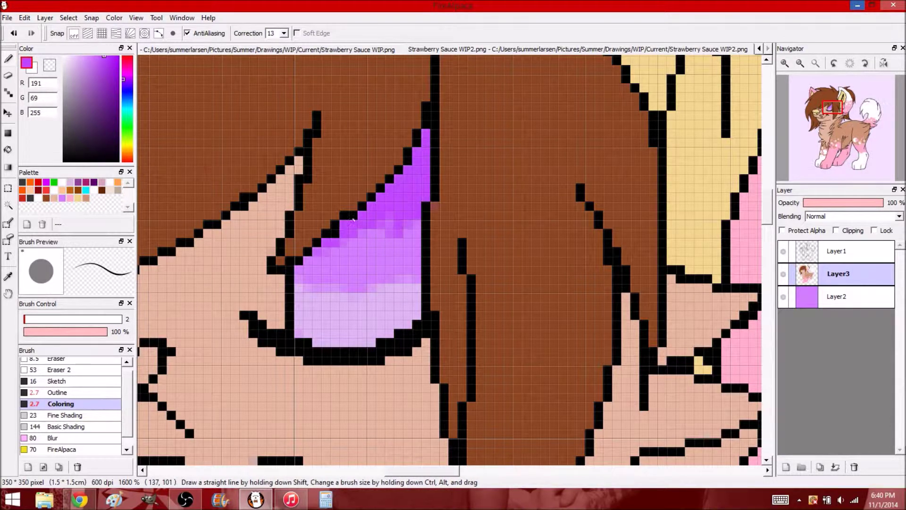
{"action": "left_click_drag", "start_coordinate": [415, 221], "coordinate": [316, 251]}
Step: Pick a deeper purple, then smooth the eye's purple edges with a resized Blur brush
{"action": "left_click", "coordinate": [118, 68]}
{"action": "left_click_drag", "start_coordinate": [425, 137], "coordinate": [382, 208]}
{"action": "left_click", "coordinate": [54, 437]}
{"action": "left_click", "coordinate": [33, 320]}
{"action": "left_click_drag", "start_coordinate": [32, 321], "coordinate": [27, 321]}
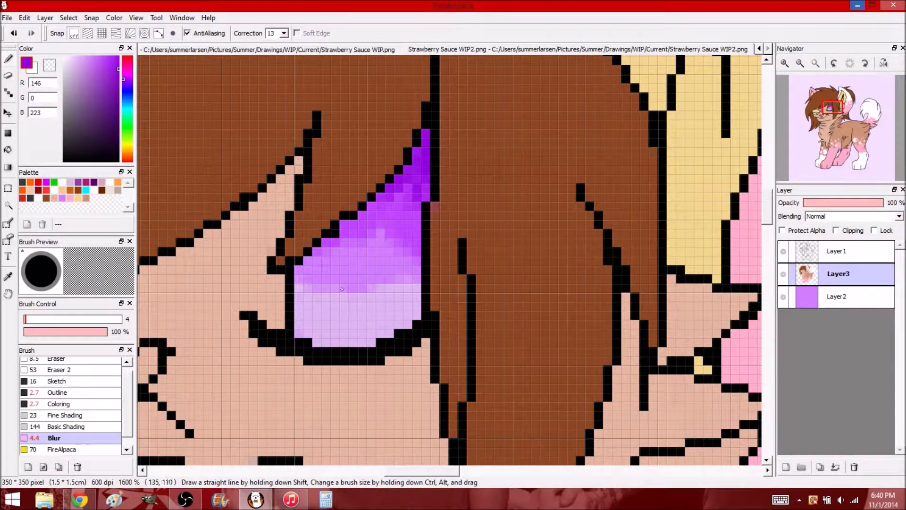
{"action": "left_click_drag", "start_coordinate": [349, 245], "coordinate": [392, 186]}
{"action": "left_click_drag", "start_coordinate": [27, 319], "coordinate": [36, 319]}
{"action": "left_click_drag", "start_coordinate": [434, 207], "coordinate": [434, 307]}
Step: Repaint the smudged hair column brown and dab two white highlights on the eye
{"action": "left_click", "coordinate": [46, 198]}
{"action": "left_click", "coordinate": [56, 392]}
{"action": "left_click_drag", "start_coordinate": [435, 207], "coordinate": [435, 304]}
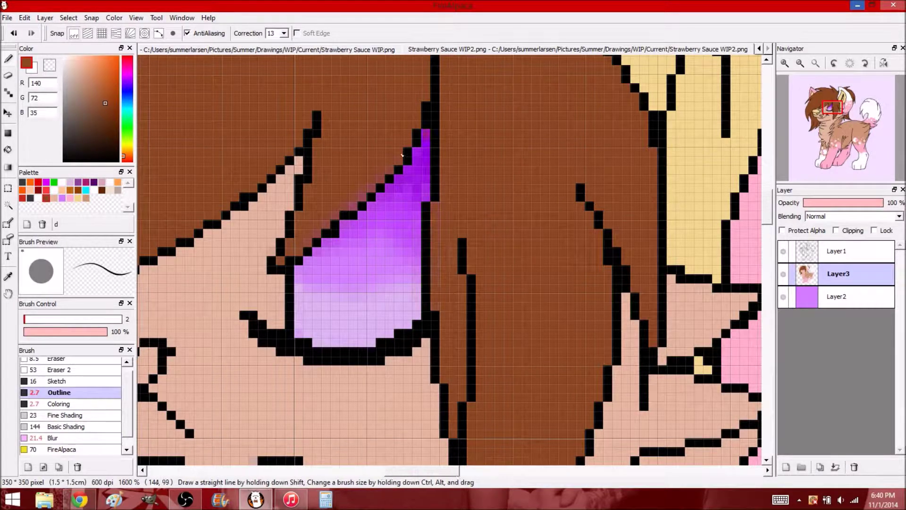
{"action": "left_click", "coordinate": [38, 198]}
{"action": "left_click", "coordinate": [371, 246]}
{"action": "left_click", "coordinate": [325, 302]}
Step: Fit the drawing in view, add a new layer and hide the colour layer
{"action": "key", "text": "ctrl+0"}
{"action": "scroll", "coordinate": [470, 388], "scroll_direction": "up", "scroll_amount": 3}
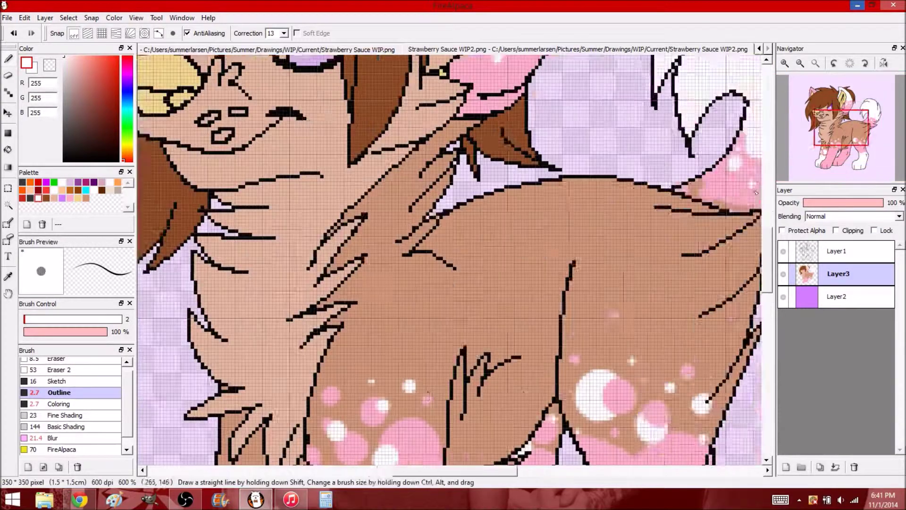
{"action": "left_click", "coordinate": [786, 467]}
{"action": "left_click", "coordinate": [783, 297]}
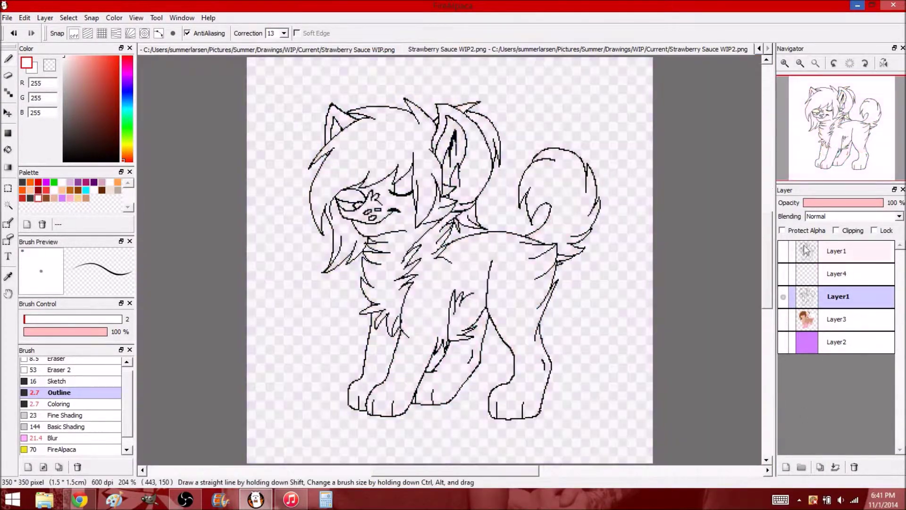
Step: Paint the lineart copy white with Protect Alpha and merge it down into the colours
{"action": "left_click", "coordinate": [62, 182]}
{"action": "left_click", "coordinate": [71, 426]}
{"action": "mouse_move", "coordinate": [331, 122]}
{"action": "left_mouse_down"}
{"action": "mouse_move", "coordinate": [627, 168]}
{"action": "mouse_move", "coordinate": [333, 265]}
{"action": "left_mouse_up"}
{"action": "left_click", "coordinate": [836, 468]}
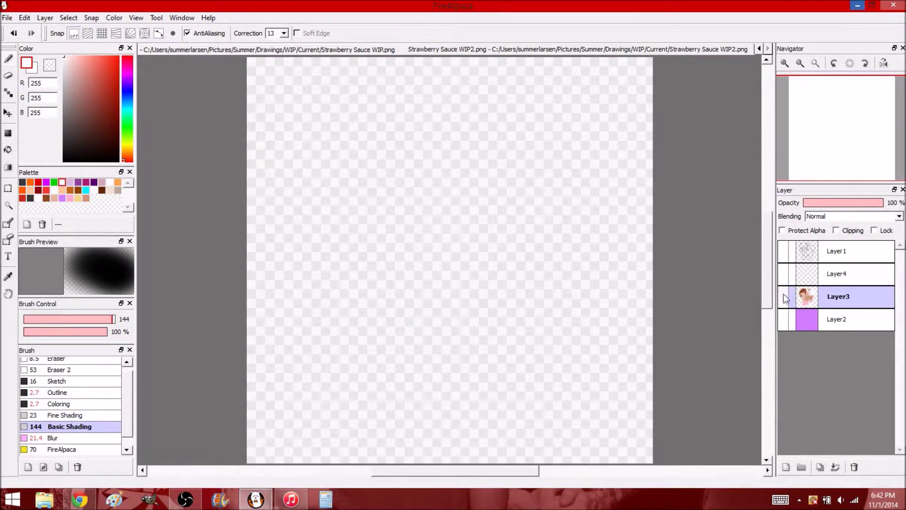
Step: Show the black lineart again and make Layer4 a clipping layer over the colours
{"action": "left_click", "coordinate": [783, 251]}
{"action": "left_click", "coordinate": [844, 274]}
{"action": "left_click", "coordinate": [783, 251]}
{"action": "left_click", "coordinate": [836, 230]}
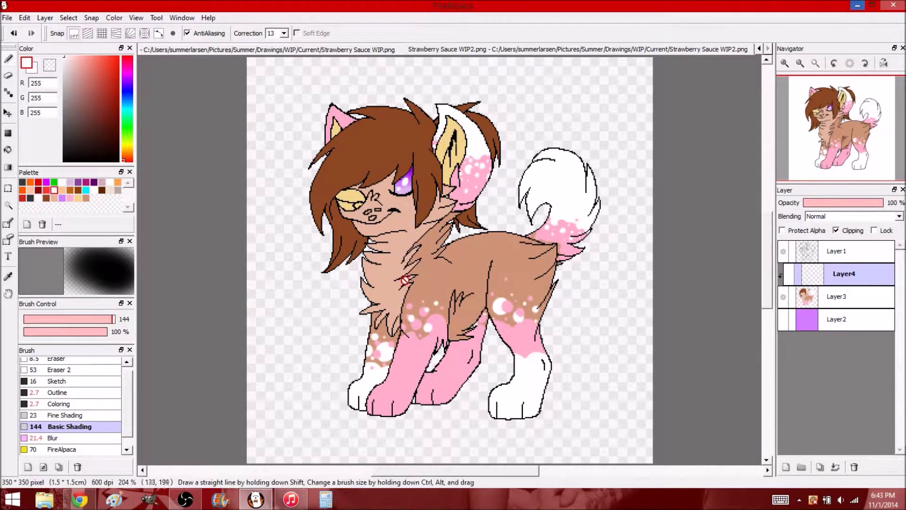
{"action": "key", "text": "ctrl+u"}
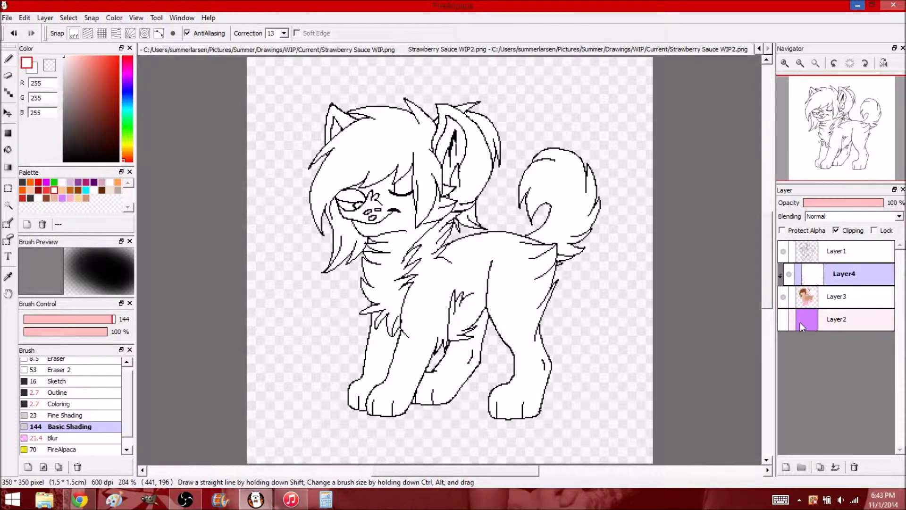
{"action": "key", "text": "Delete"}
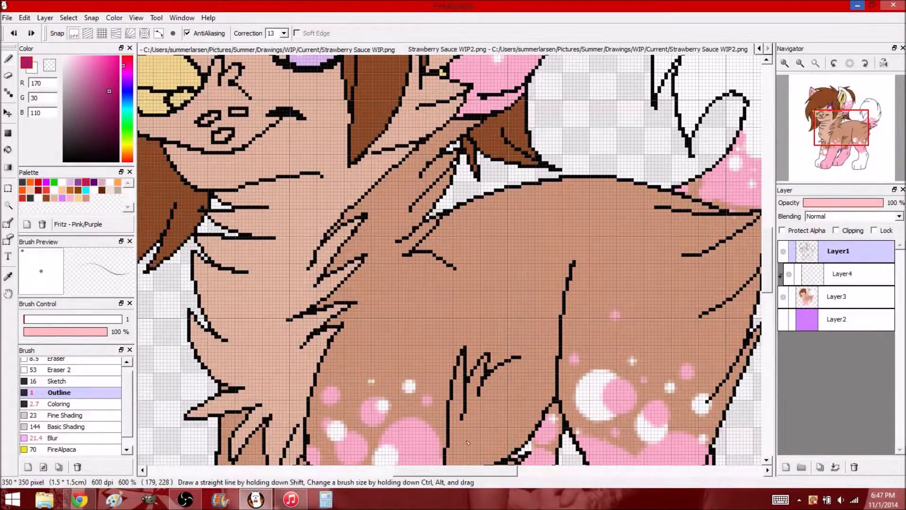
Step: On the clipped shading layer, shade the inner left and right edges of the cream ear
{"action": "scroll", "coordinate": [423, 157], "scroll_direction": "up", "scroll_amount": 5}
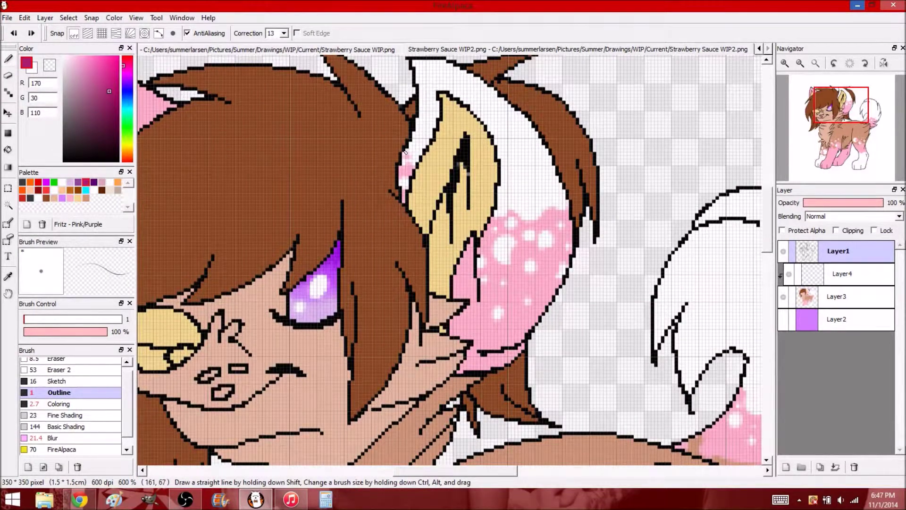
{"action": "key", "text": "ctrl+Down"}
{"action": "left_click_drag", "start_coordinate": [450, 260], "coordinate": [453, 261]}
{"action": "left_click_drag", "start_coordinate": [411, 141], "coordinate": [402, 165]}
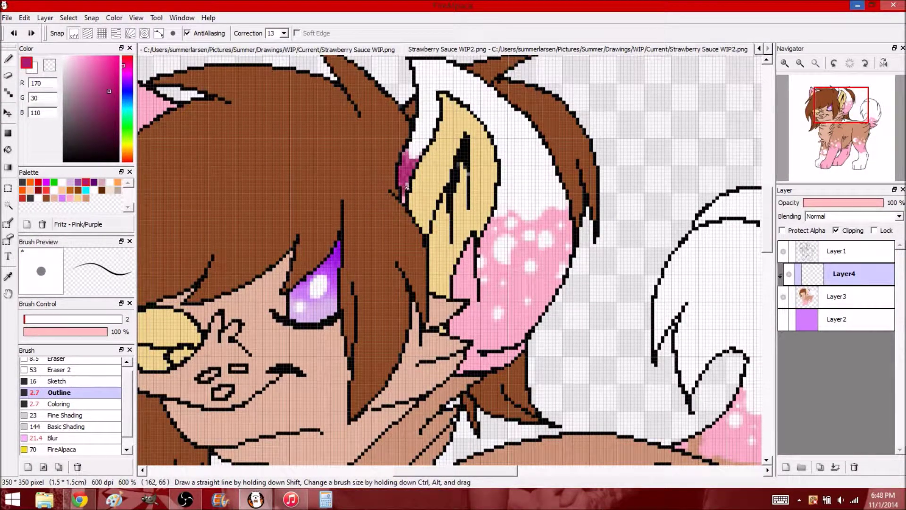
{"action": "mouse_move", "coordinate": [442, 97]}
{"action": "left_mouse_down"}
{"action": "mouse_move", "coordinate": [437, 207]}
{"action": "mouse_move", "coordinate": [417, 226]}
{"action": "mouse_move", "coordinate": [431, 194]}
{"action": "mouse_move", "coordinate": [447, 289]}
{"action": "left_mouse_up"}
{"action": "left_click_drag", "start_coordinate": [479, 236], "coordinate": [495, 187]}
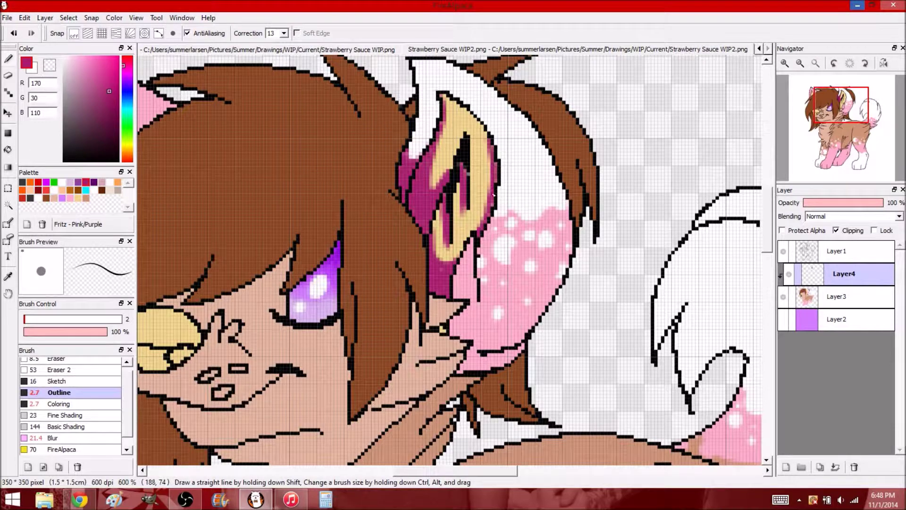
Step: Cover the pink cheek patch with magenta shading
{"action": "left_click_drag", "start_coordinate": [476, 253], "coordinate": [454, 325]}
{"action": "left_click_drag", "start_coordinate": [482, 238], "coordinate": [563, 203]}
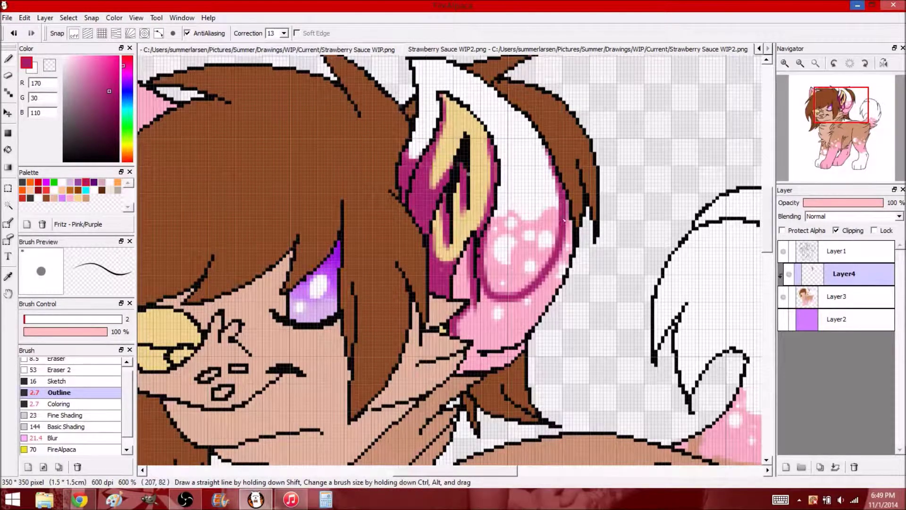
{"action": "left_click_drag", "start_coordinate": [547, 264], "coordinate": [486, 292]}
{"action": "left_click_drag", "start_coordinate": [566, 200], "coordinate": [554, 291]}
{"action": "left_click_drag", "start_coordinate": [559, 253], "coordinate": [514, 345]}
{"action": "mouse_move", "coordinate": [538, 288]}
{"action": "left_mouse_down"}
{"action": "mouse_move", "coordinate": [518, 304]}
{"action": "mouse_move", "coordinate": [477, 294]}
{"action": "mouse_move", "coordinate": [505, 318]}
{"action": "left_mouse_up"}
{"action": "mouse_move", "coordinate": [513, 359]}
{"action": "left_mouse_down"}
{"action": "mouse_move", "coordinate": [465, 352]}
{"action": "mouse_move", "coordinate": [502, 342]}
{"action": "left_mouse_up"}
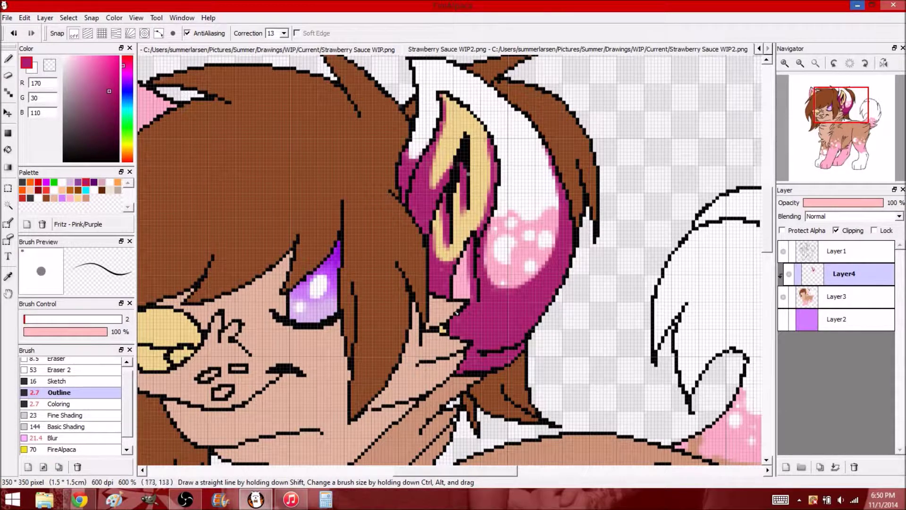
Step: Shade near the chin diagonally and along the cheek edge below the eye
{"action": "left_click_drag", "start_coordinate": [443, 331], "coordinate": [491, 361]}
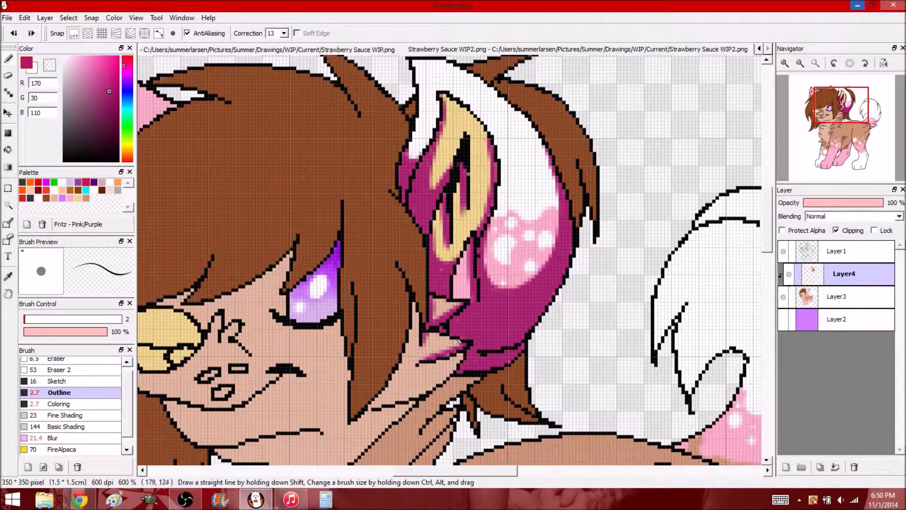
{"action": "left_click_drag", "start_coordinate": [394, 402], "coordinate": [417, 391]}
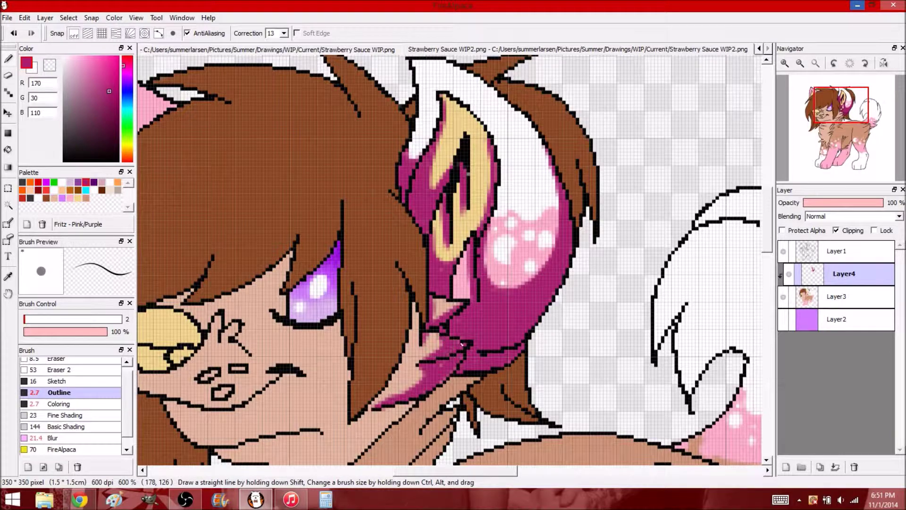
{"action": "scroll", "coordinate": [770, 247], "scroll_direction": "down", "scroll_amount": 3}
{"action": "mouse_move", "coordinate": [349, 342]}
{"action": "left_mouse_down"}
{"action": "mouse_move", "coordinate": [425, 264]}
{"action": "mouse_move", "coordinate": [414, 224]}
{"action": "mouse_move", "coordinate": [330, 243]}
{"action": "mouse_move", "coordinate": [288, 215]}
{"action": "mouse_move", "coordinate": [411, 194]}
{"action": "mouse_move", "coordinate": [413, 231]}
{"action": "left_mouse_up"}
{"action": "scroll", "coordinate": [442, 200], "scroll_direction": "left", "scroll_amount": 5}
{"action": "mouse_move", "coordinate": [307, 283]}
{"action": "left_mouse_down"}
{"action": "mouse_move", "coordinate": [316, 315]}
{"action": "mouse_move", "coordinate": [307, 312]}
{"action": "left_mouse_up"}
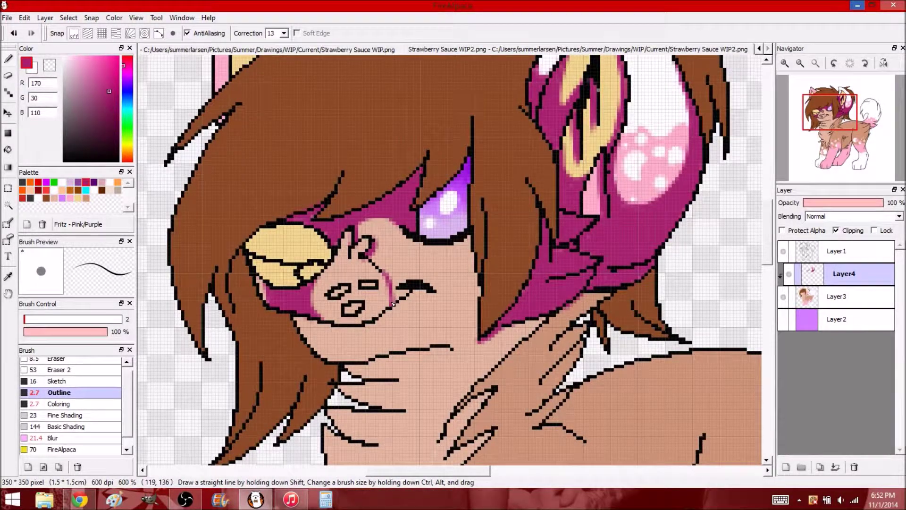
Step: Undo the stray stroke by the nose, then shade the closed yellow eye and lower face
{"action": "key", "text": "ctrl+z"}
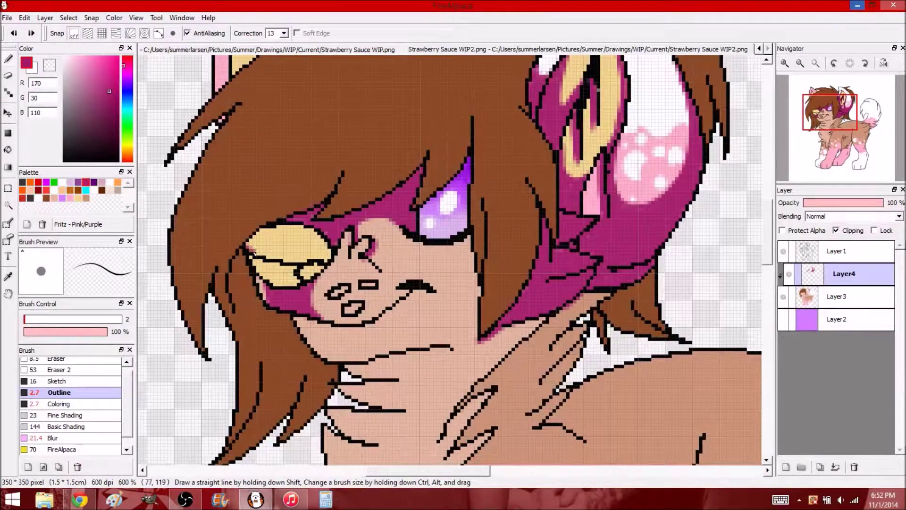
{"action": "left_click_drag", "start_coordinate": [248, 249], "coordinate": [328, 248]}
{"action": "left_click_drag", "start_coordinate": [273, 283], "coordinate": [325, 271]}
{"action": "scroll", "coordinate": [472, 263], "scroll_direction": "down", "scroll_amount": 3}
{"action": "left_click_drag", "start_coordinate": [472, 264], "coordinate": [480, 242]}
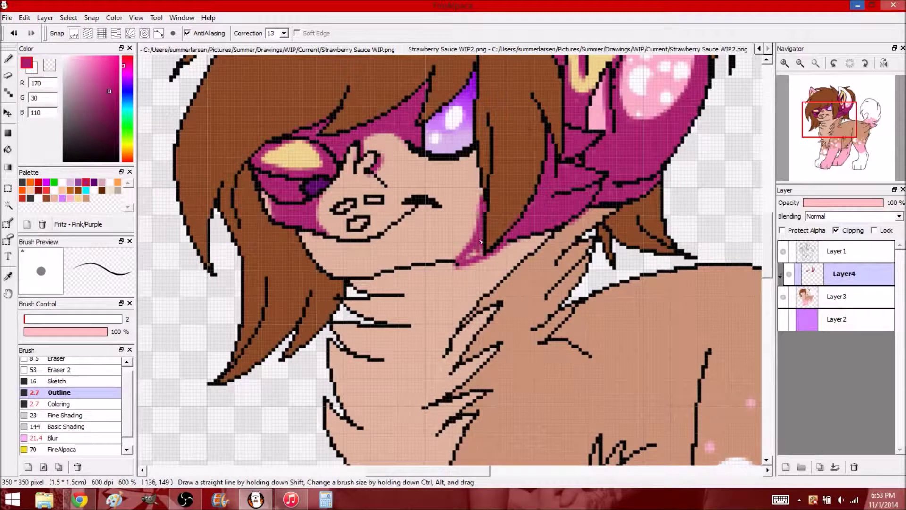
{"action": "mouse_move", "coordinate": [478, 160]}
{"action": "left_mouse_down"}
{"action": "mouse_move", "coordinate": [406, 271]}
{"action": "mouse_move", "coordinate": [307, 236]}
{"action": "mouse_move", "coordinate": [406, 226]}
{"action": "mouse_move", "coordinate": [478, 199]}
{"action": "left_mouse_up"}
{"action": "mouse_move", "coordinate": [466, 242]}
{"action": "left_mouse_down"}
{"action": "mouse_move", "coordinate": [405, 235]}
{"action": "mouse_move", "coordinate": [342, 253]}
{"action": "left_mouse_up"}
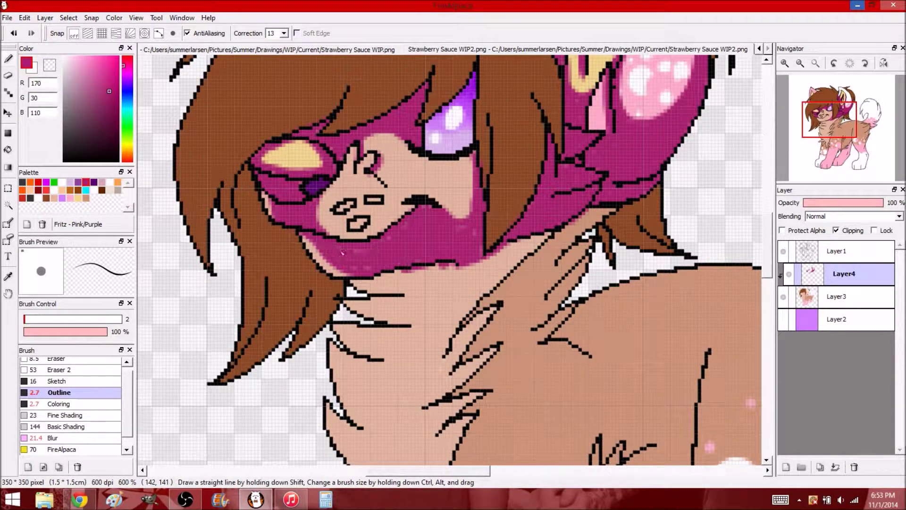
Step: Shade under the chin, down the neck and over the spiky neck fur
{"action": "left_click_drag", "start_coordinate": [765, 257], "coordinate": [773, 272]}
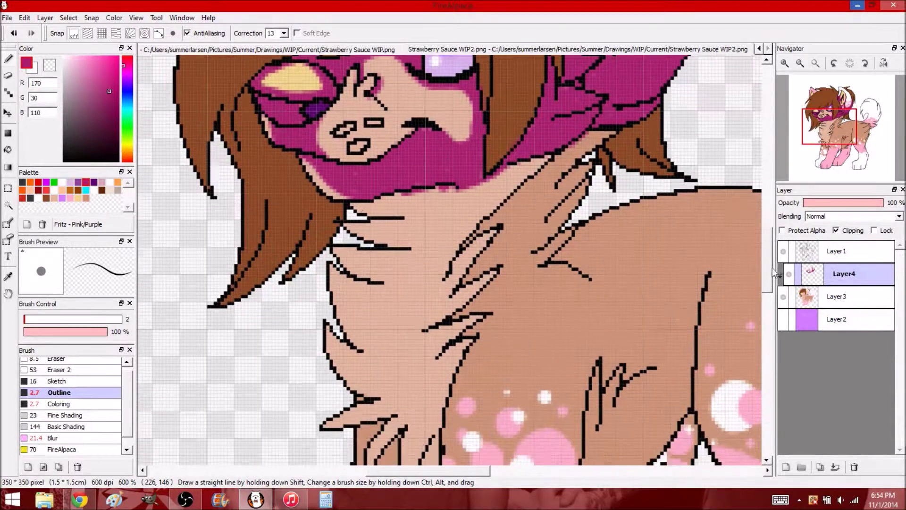
{"action": "mouse_move", "coordinate": [382, 215]}
{"action": "left_mouse_down"}
{"action": "mouse_move", "coordinate": [441, 266]}
{"action": "mouse_move", "coordinate": [609, 134]}
{"action": "mouse_move", "coordinate": [499, 194]}
{"action": "mouse_move", "coordinate": [410, 213]}
{"action": "left_mouse_up"}
{"action": "mouse_move", "coordinate": [354, 233]}
{"action": "left_mouse_down"}
{"action": "mouse_move", "coordinate": [445, 264]}
{"action": "mouse_move", "coordinate": [488, 216]}
{"action": "left_mouse_up"}
{"action": "left_click_drag", "start_coordinate": [588, 181], "coordinate": [556, 234]}
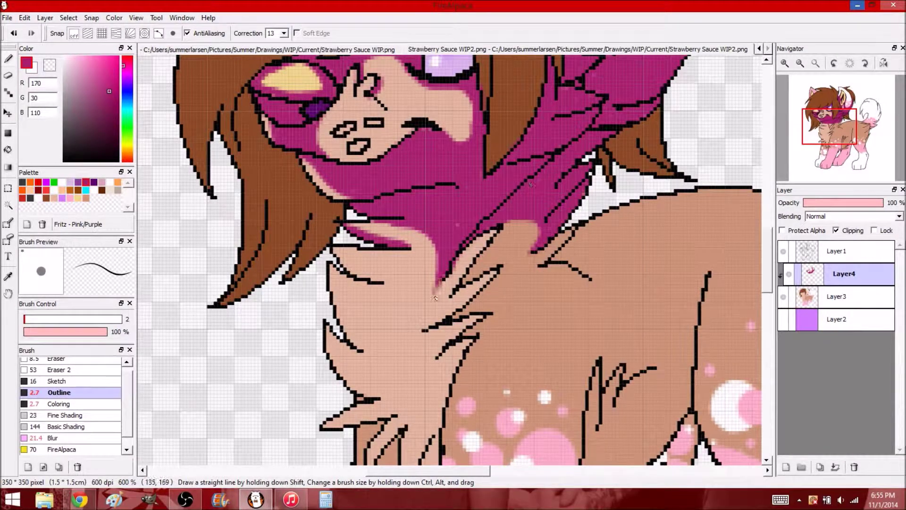
{"action": "mouse_move", "coordinate": [435, 298]}
{"action": "left_mouse_down"}
{"action": "mouse_move", "coordinate": [490, 274]}
{"action": "mouse_move", "coordinate": [434, 358]}
{"action": "mouse_move", "coordinate": [444, 463]}
{"action": "left_mouse_up"}
{"action": "left_click_drag", "start_coordinate": [566, 231], "coordinate": [538, 269]}
Step: Shade the neck's left edge and the fur between hair and chest
{"action": "scroll", "coordinate": [575, 373], "scroll_direction": "down", "scroll_amount": 3}
{"action": "mouse_move", "coordinate": [451, 236]}
{"action": "left_mouse_down"}
{"action": "mouse_move", "coordinate": [396, 269]}
{"action": "mouse_move", "coordinate": [391, 364]}
{"action": "left_mouse_up"}
{"action": "left_click_drag", "start_coordinate": [446, 337], "coordinate": [399, 384]}
{"action": "scroll", "coordinate": [424, 354], "scroll_direction": "down", "scroll_amount": 5}
{"action": "mouse_move", "coordinate": [444, 294]}
{"action": "left_mouse_down"}
{"action": "mouse_move", "coordinate": [489, 255]}
{"action": "mouse_move", "coordinate": [519, 189]}
{"action": "left_mouse_up"}
{"action": "left_click_drag", "start_coordinate": [471, 235], "coordinate": [512, 289]}
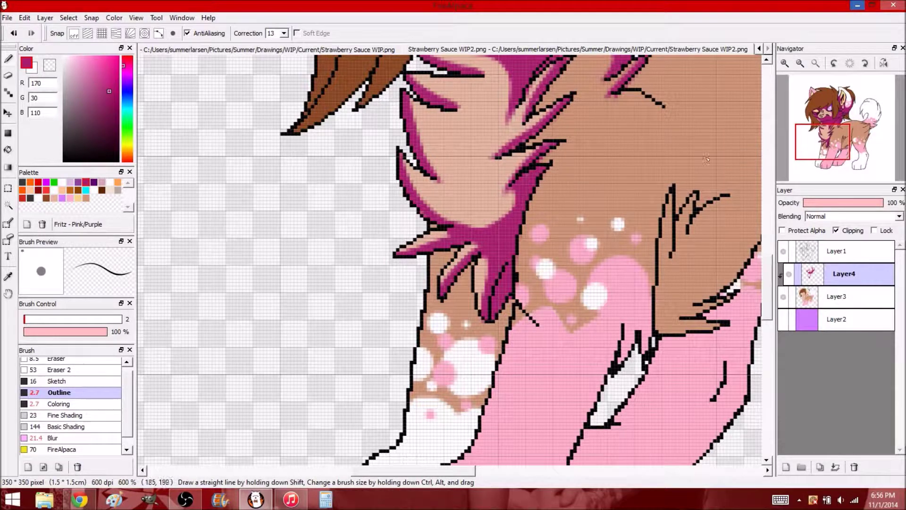
Step: Shade the left ear edge, the hair tufts, below the right ear, and a line down the chest
{"action": "scroll", "coordinate": [698, 151], "scroll_direction": "up", "scroll_amount": 5}
{"action": "scroll", "coordinate": [566, 188], "scroll_direction": "up", "scroll_amount": 5}
{"action": "left_click_drag", "start_coordinate": [330, 146], "coordinate": [354, 204]}
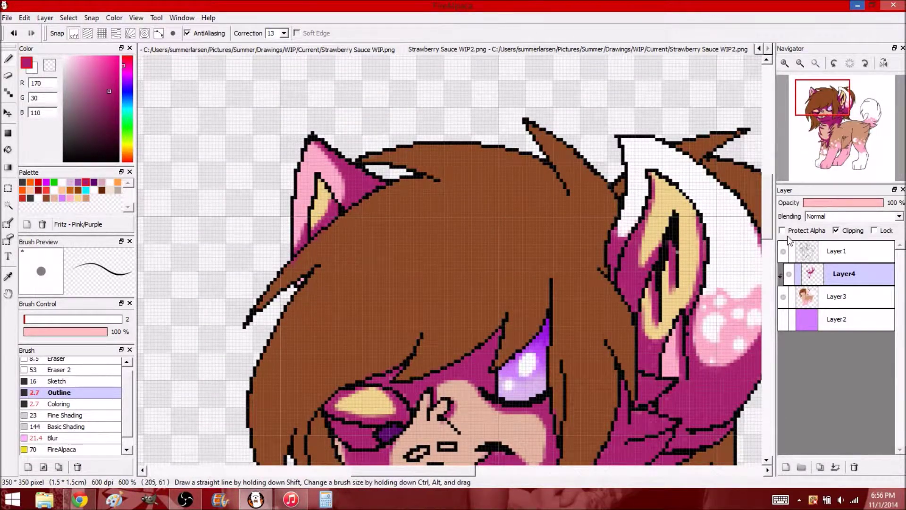
{"action": "scroll", "coordinate": [336, 260], "scroll_direction": "down", "scroll_amount": 5}
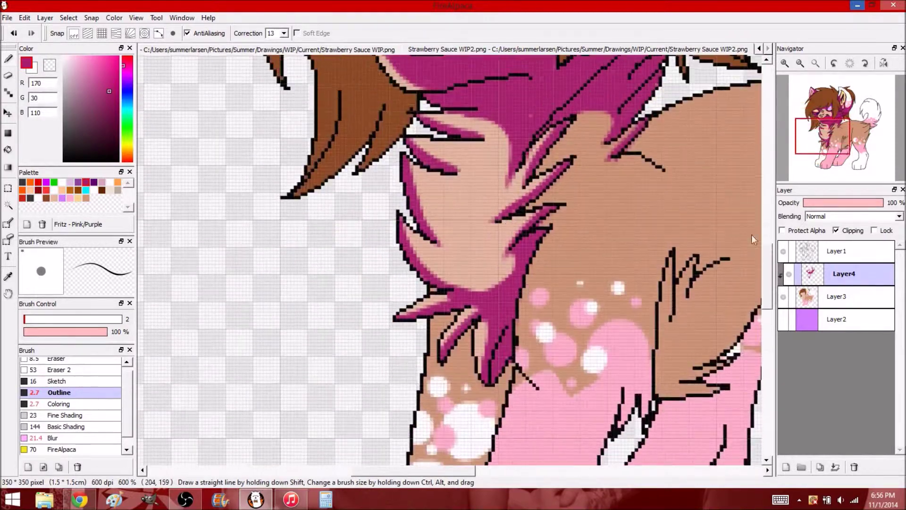
{"action": "left_click_drag", "start_coordinate": [573, 123], "coordinate": [526, 214]}
{"action": "left_click_drag", "start_coordinate": [574, 165], "coordinate": [553, 196]}
{"action": "mouse_move", "coordinate": [655, 126]}
{"action": "left_mouse_down"}
{"action": "mouse_move", "coordinate": [673, 170]}
{"action": "mouse_move", "coordinate": [665, 115]}
{"action": "left_mouse_up"}
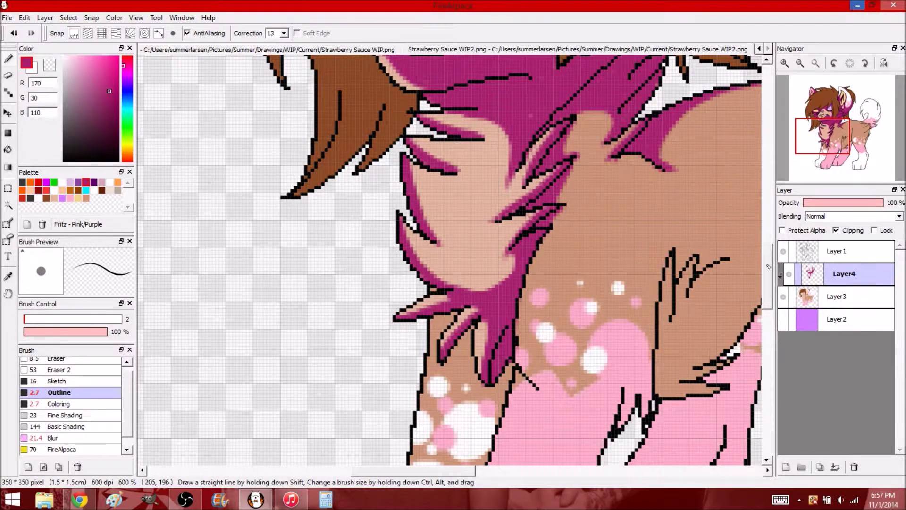
{"action": "scroll", "coordinate": [768, 267], "scroll_direction": "down", "scroll_amount": 3}
{"action": "left_click_drag", "start_coordinate": [537, 257], "coordinate": [504, 282]}
{"action": "mouse_move", "coordinate": [445, 194]}
{"action": "left_mouse_down"}
{"action": "mouse_move", "coordinate": [422, 372]}
{"action": "mouse_move", "coordinate": [370, 462]}
{"action": "left_mouse_up"}
Step: Bucket-fill the brown chest gaps and chest regions with magenta
{"action": "key", "text": "g"}
{"action": "left_click", "coordinate": [425, 401]}
{"action": "left_click", "coordinate": [471, 334]}
{"action": "left_click", "coordinate": [471, 246]}
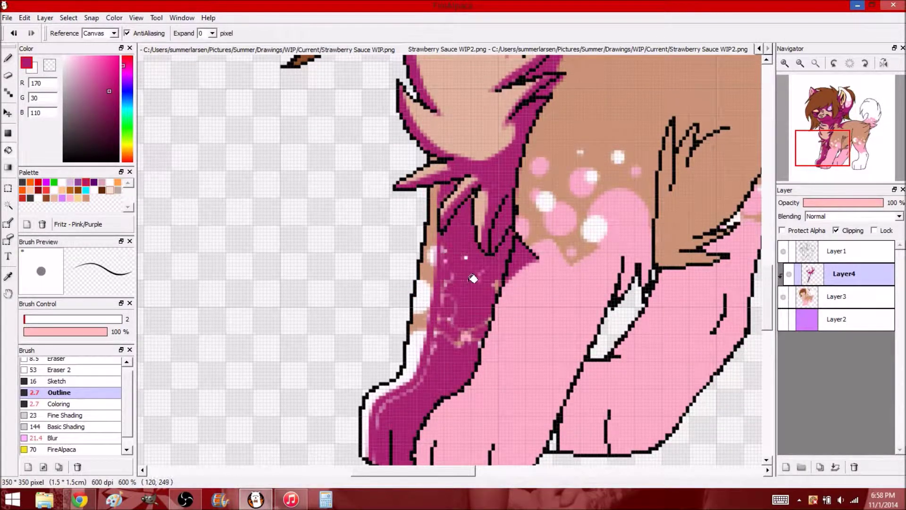
{"action": "left_click", "coordinate": [462, 311]}
{"action": "left_click", "coordinate": [419, 307]}
{"action": "left_click", "coordinate": [417, 358]}
{"action": "key", "text": "b"}
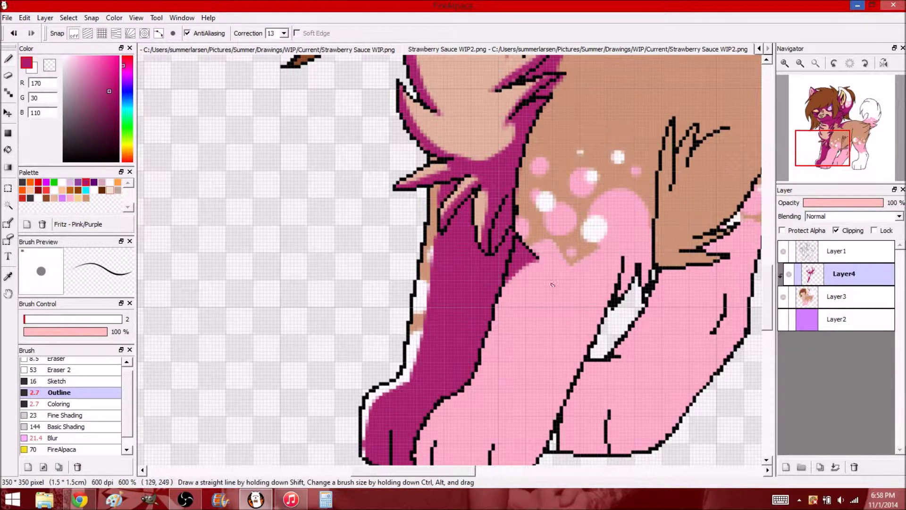
Step: Erase the magenta from the left leg, retry the leg's inner edge shading and undo it
{"action": "scroll", "coordinate": [448, 260], "scroll_direction": "down", "scroll_amount": 2}
{"action": "key", "text": "e"}
{"action": "mouse_move", "coordinate": [371, 325]}
{"action": "left_mouse_down"}
{"action": "mouse_move", "coordinate": [410, 283]}
{"action": "mouse_move", "coordinate": [425, 339]}
{"action": "mouse_move", "coordinate": [438, 168]}
{"action": "left_mouse_up"}
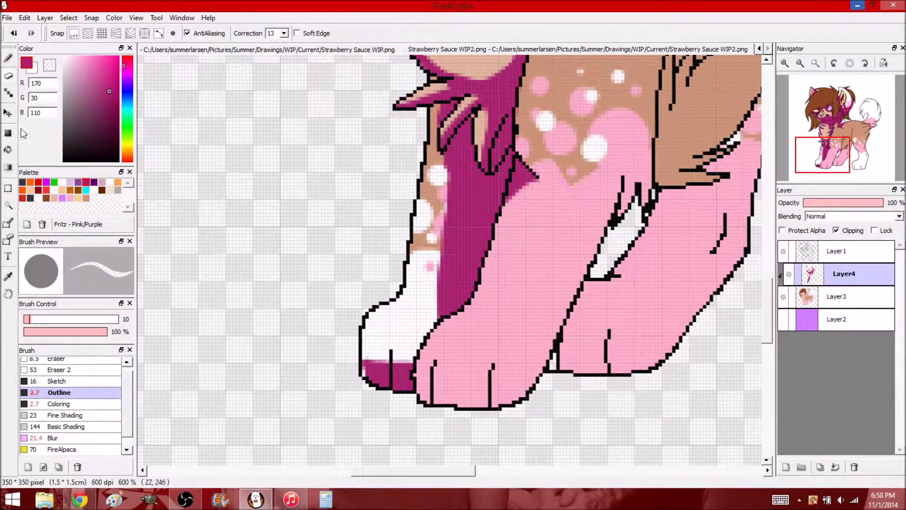
{"action": "key", "text": "b"}
{"action": "mouse_move", "coordinate": [441, 246]}
{"action": "left_mouse_down"}
{"action": "mouse_move", "coordinate": [427, 332]}
{"action": "mouse_move", "coordinate": [388, 366]}
{"action": "mouse_move", "coordinate": [538, 351]}
{"action": "mouse_move", "coordinate": [649, 94]}
{"action": "left_mouse_up"}
{"action": "key", "text": "ctrl+z"}
{"action": "scroll", "coordinate": [649, 94], "scroll_direction": "up", "scroll_amount": 3}
{"action": "mouse_move", "coordinate": [649, 251]}
{"action": "left_mouse_down"}
{"action": "mouse_move", "coordinate": [674, 173]}
{"action": "mouse_move", "coordinate": [646, 344]}
{"action": "left_mouse_up"}
{"action": "scroll", "coordinate": [639, 301], "scroll_direction": "down", "scroll_amount": 3}
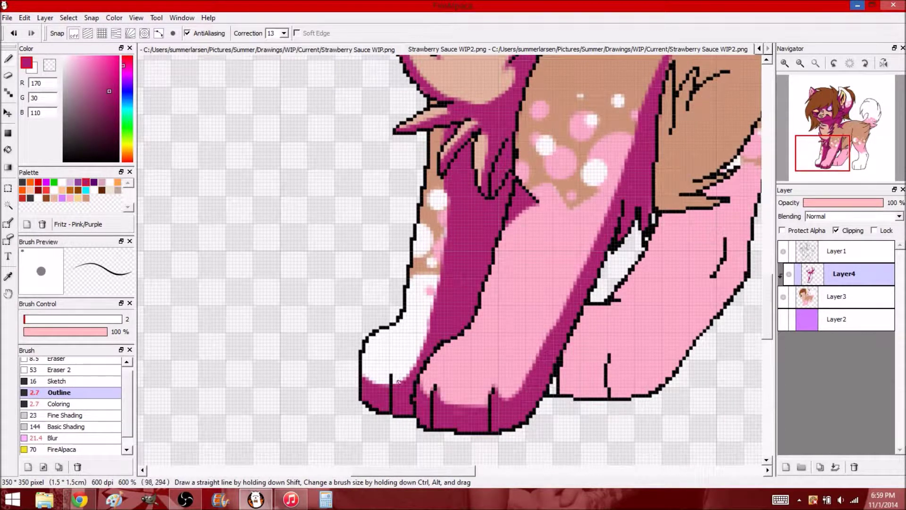
{"action": "scroll", "coordinate": [412, 474], "scroll_direction": "right", "scroll_amount": 5}
{"action": "scroll", "coordinate": [374, 386], "scroll_direction": "right", "scroll_amount": 3}
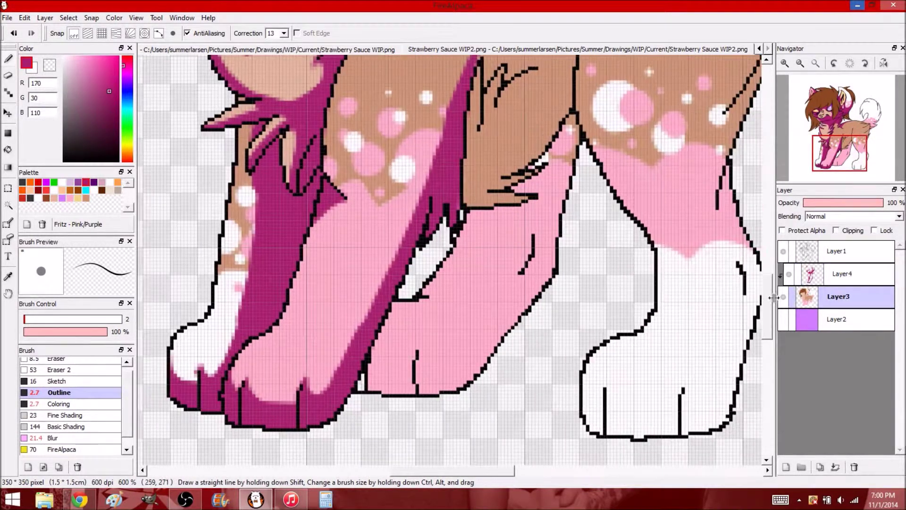
Step: Back on the shading layer with dark magenta, shade and fill the front leg around the pink ellipse
{"action": "left_click", "coordinate": [843, 273]}
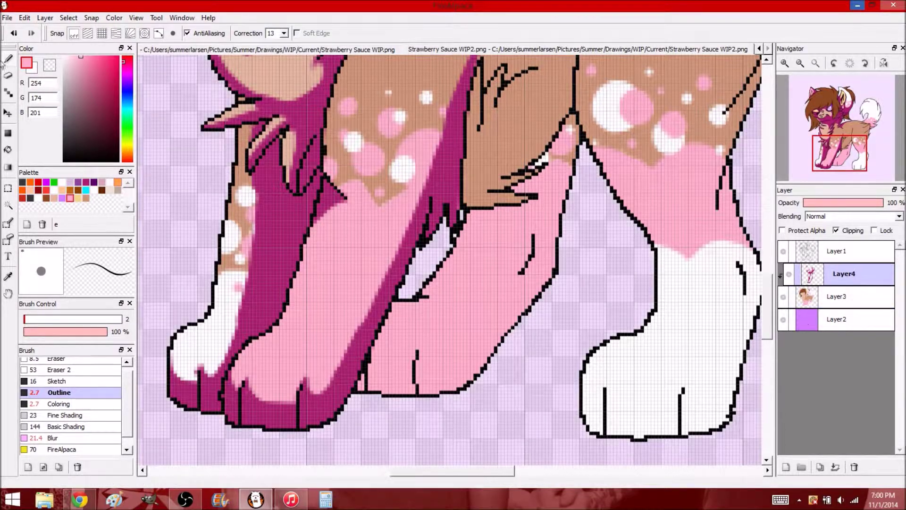
{"action": "left_click", "coordinate": [86, 182]}
{"action": "scroll", "coordinate": [411, 283], "scroll_direction": "right", "scroll_amount": 2}
{"action": "left_click_drag", "start_coordinate": [300, 370], "coordinate": [410, 217]}
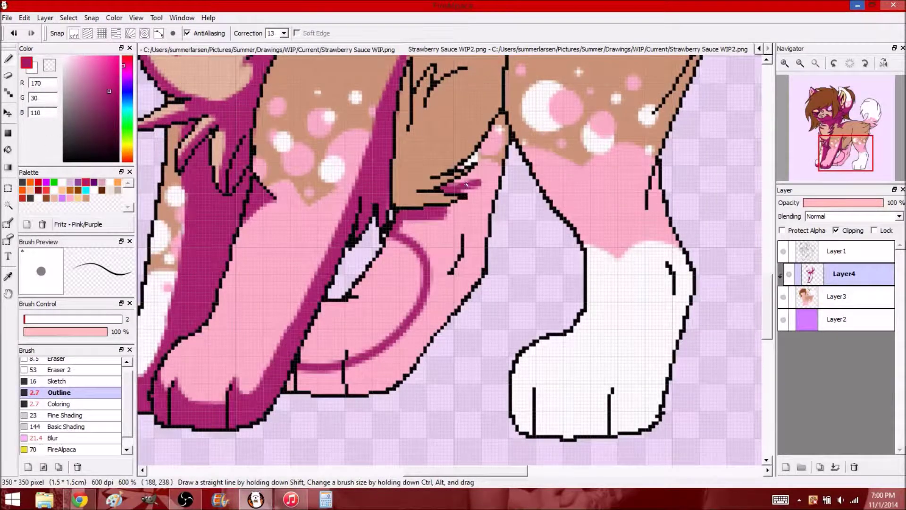
{"action": "key", "text": "g"}
{"action": "left_click", "coordinate": [448, 236]}
{"action": "left_click", "coordinate": [311, 382]}
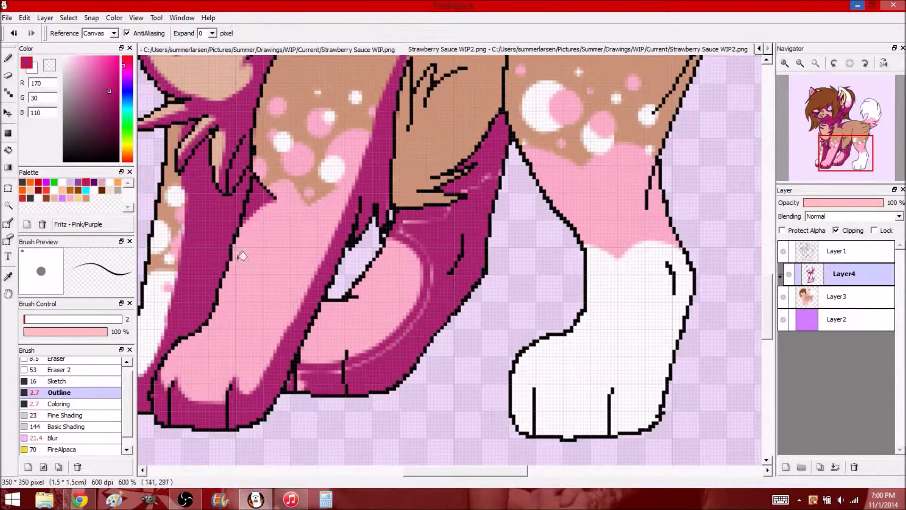
{"action": "key", "text": "b"}
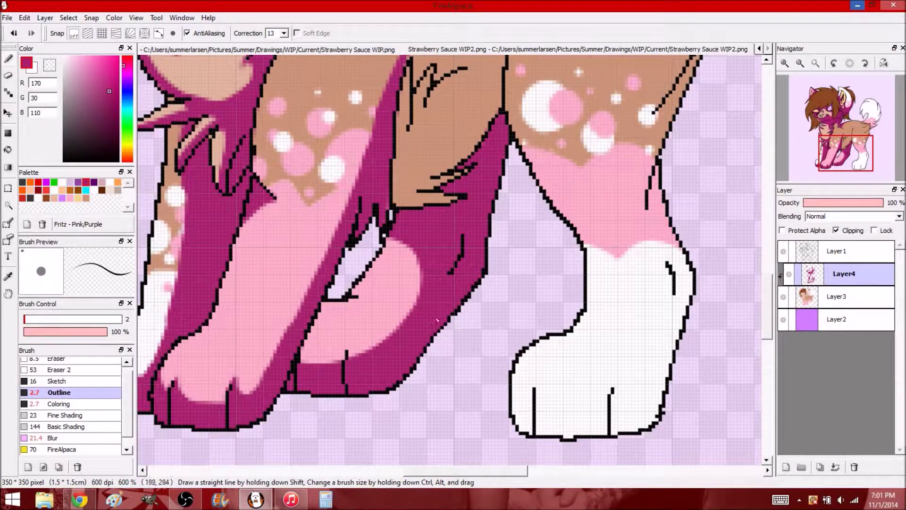
Step: Paint magenta over the front leg and shade down the body's right edge
{"action": "scroll", "coordinate": [447, 386], "scroll_direction": "up", "scroll_amount": 3}
{"action": "mouse_move", "coordinate": [406, 162]}
{"action": "left_mouse_down"}
{"action": "mouse_move", "coordinate": [431, 288]}
{"action": "mouse_move", "coordinate": [498, 218]}
{"action": "left_mouse_up"}
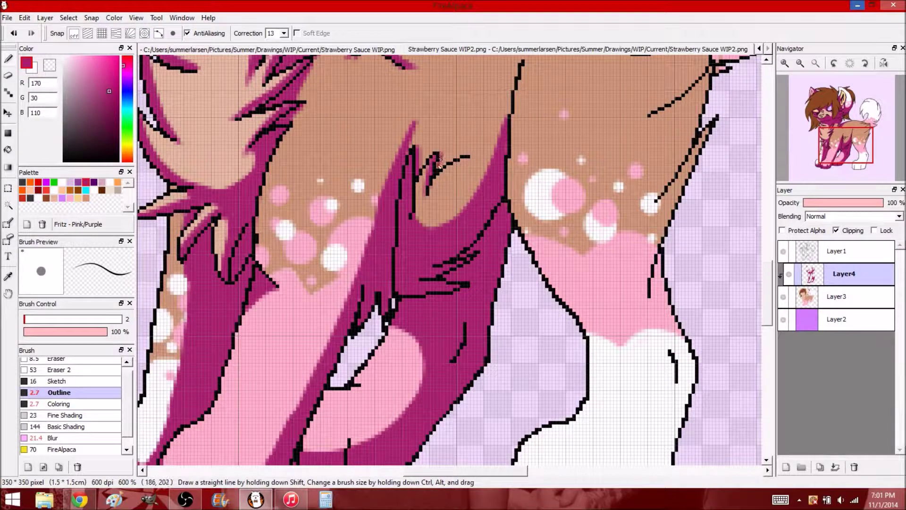
{"action": "scroll", "coordinate": [484, 164], "scroll_direction": "up", "scroll_amount": 4}
{"action": "scroll", "coordinate": [441, 197], "scroll_direction": "right", "scroll_amount": 2}
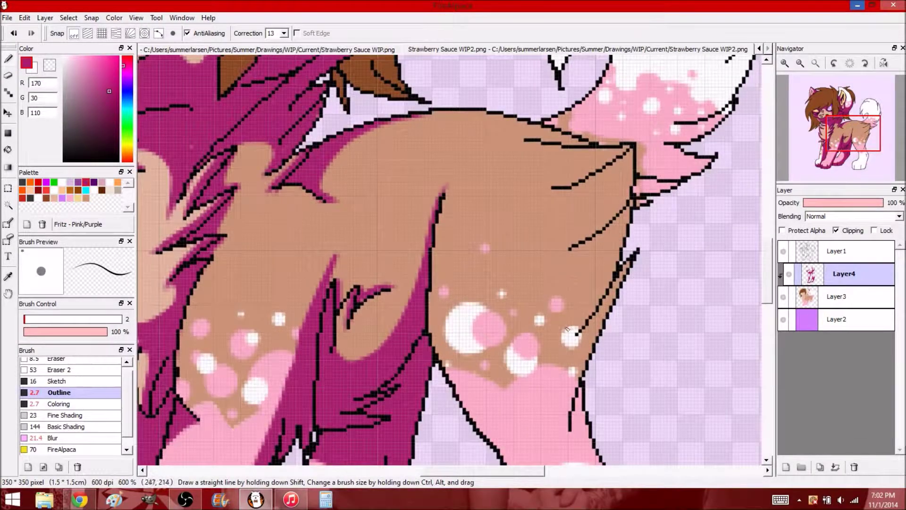
{"action": "left_click_drag", "start_coordinate": [801, 95], "coordinate": [831, 123]}
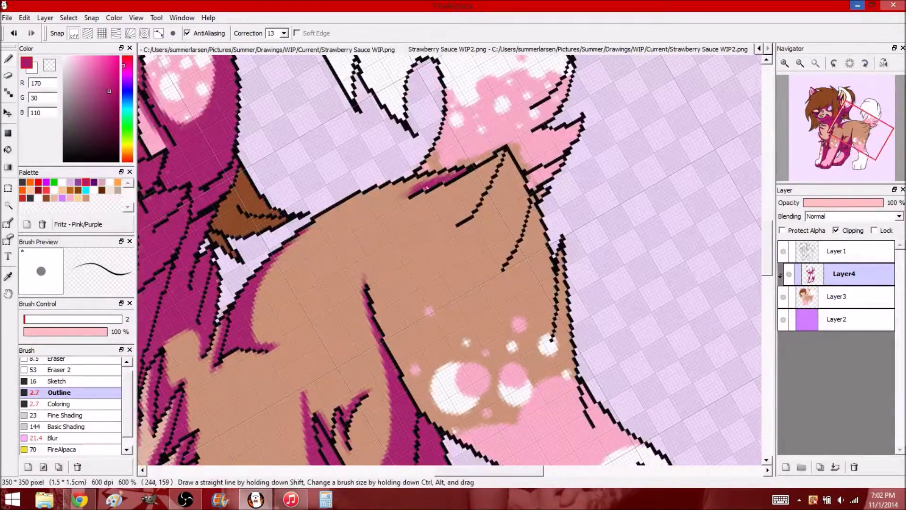
{"action": "left_click_drag", "start_coordinate": [534, 228], "coordinate": [550, 349]}
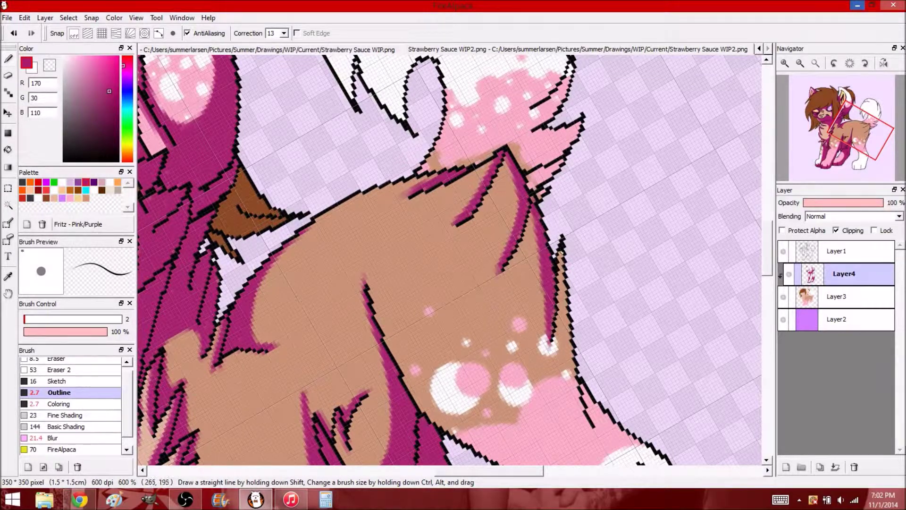
{"action": "left_click_drag", "start_coordinate": [558, 251], "coordinate": [595, 433]}
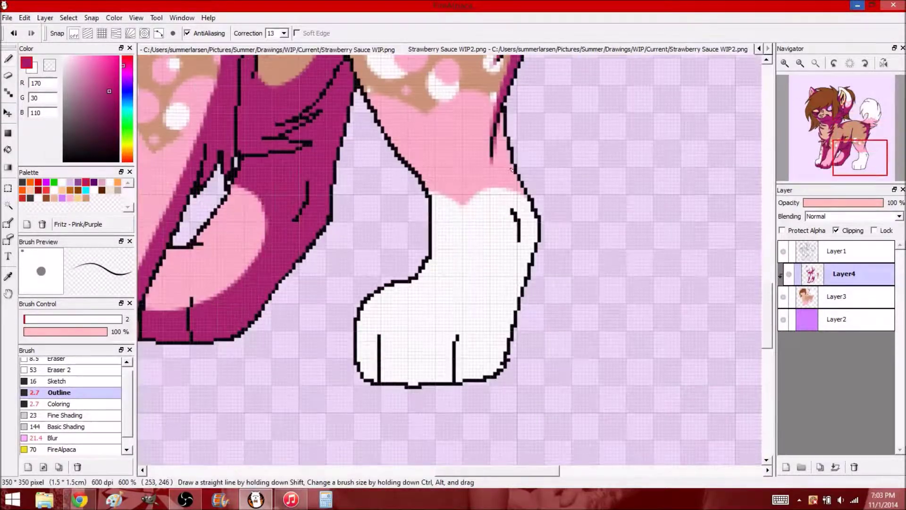
Step: Shade the white hind foot's bottom and right side and the pink fur near the rump
{"action": "left_click_drag", "start_coordinate": [496, 137], "coordinate": [358, 349]}
{"action": "mouse_move", "coordinate": [376, 380]}
{"action": "left_mouse_down"}
{"action": "mouse_move", "coordinate": [504, 373]}
{"action": "mouse_move", "coordinate": [525, 215]}
{"action": "left_mouse_up"}
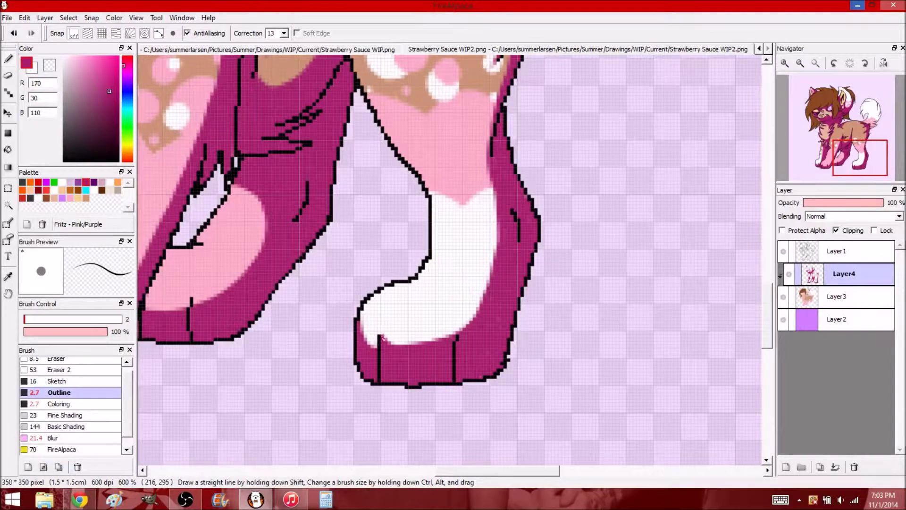
{"action": "scroll", "coordinate": [383, 338], "scroll_direction": "up", "scroll_amount": 5}
{"action": "mouse_move", "coordinate": [585, 95]}
{"action": "left_mouse_down"}
{"action": "mouse_move", "coordinate": [486, 218]}
{"action": "mouse_move", "coordinate": [542, 156]}
{"action": "mouse_move", "coordinate": [487, 180]}
{"action": "left_mouse_up"}
{"action": "scroll", "coordinate": [565, 175], "scroll_direction": "up", "scroll_amount": 3}
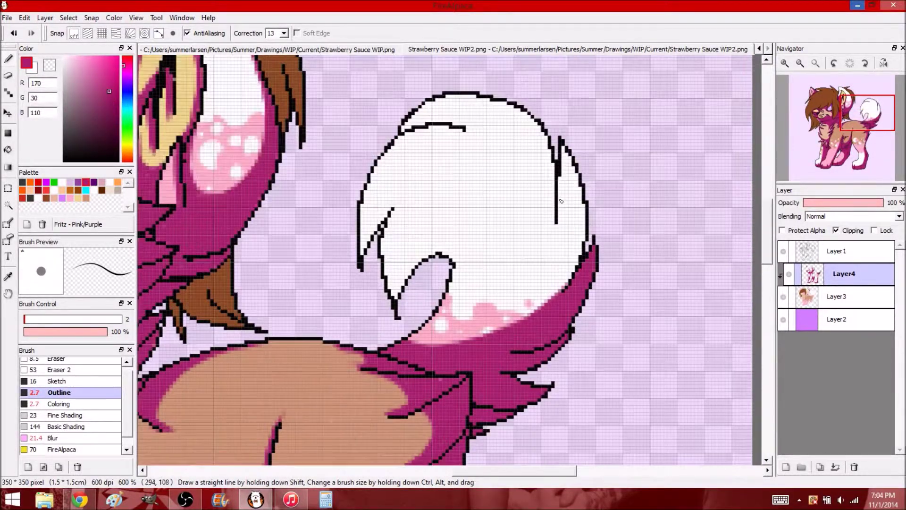
Step: Shade the tail's edges magenta and add white highlights in its top and pink area
{"action": "left_click_drag", "start_coordinate": [580, 241], "coordinate": [564, 146]}
{"action": "left_click_drag", "start_coordinate": [444, 114], "coordinate": [555, 169]}
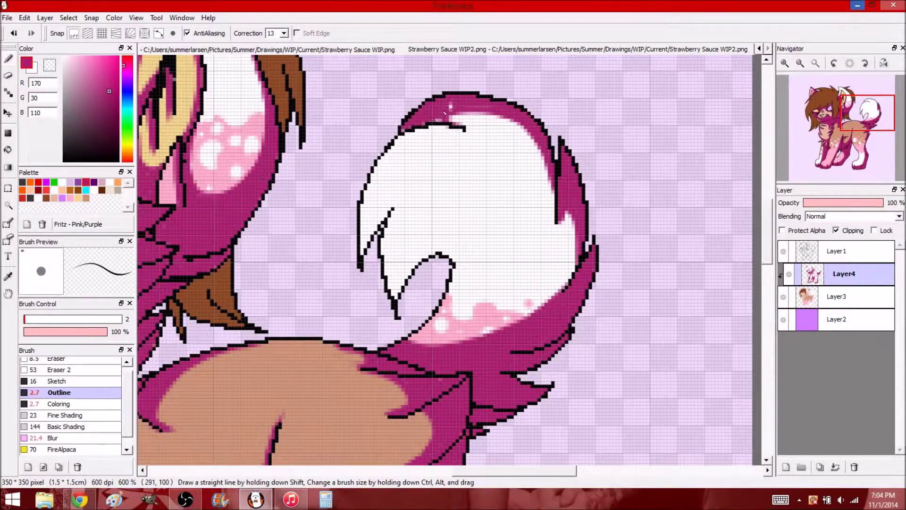
{"action": "left_click_drag", "start_coordinate": [383, 271], "coordinate": [363, 217]}
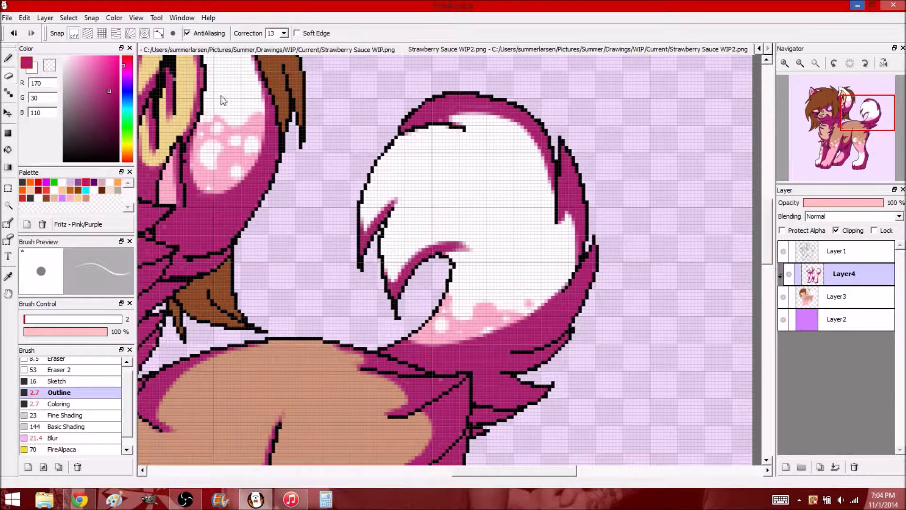
{"action": "left_click_drag", "start_coordinate": [402, 131], "coordinate": [490, 97]}
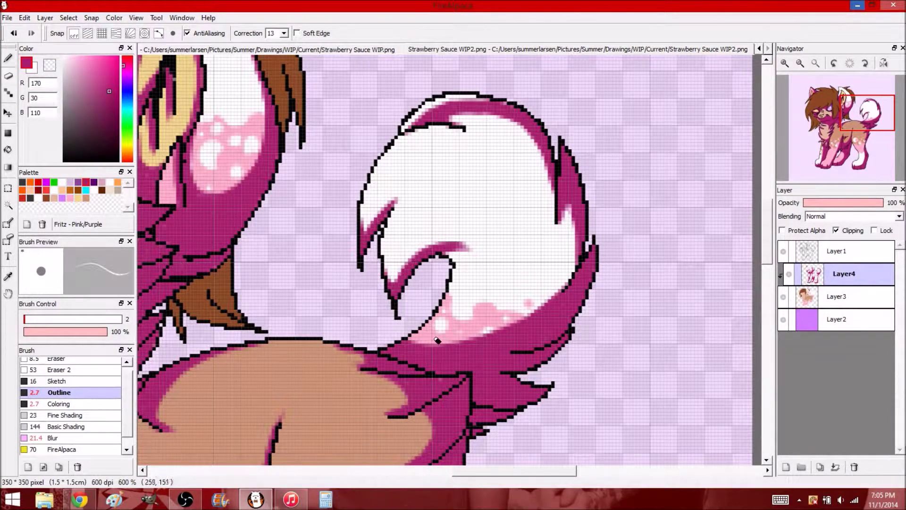
{"action": "left_click_drag", "start_coordinate": [563, 308], "coordinate": [467, 334]}
Step: Scroll around the canvas to review the shading so far
{"action": "scroll", "coordinate": [349, 273], "scroll_direction": "down", "scroll_amount": 3}
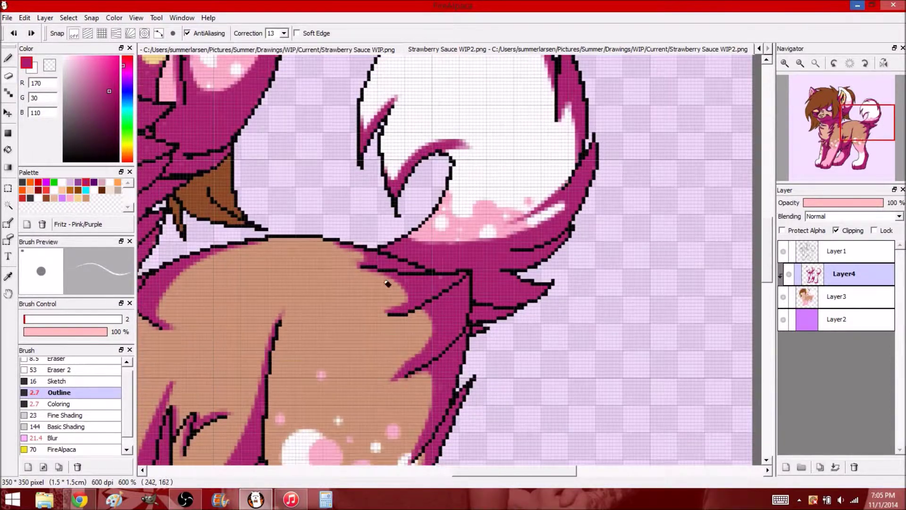
{"action": "scroll", "coordinate": [446, 348], "scroll_direction": "down", "scroll_amount": 3}
{"action": "left_click_drag", "start_coordinate": [474, 471], "coordinate": [449, 470]}
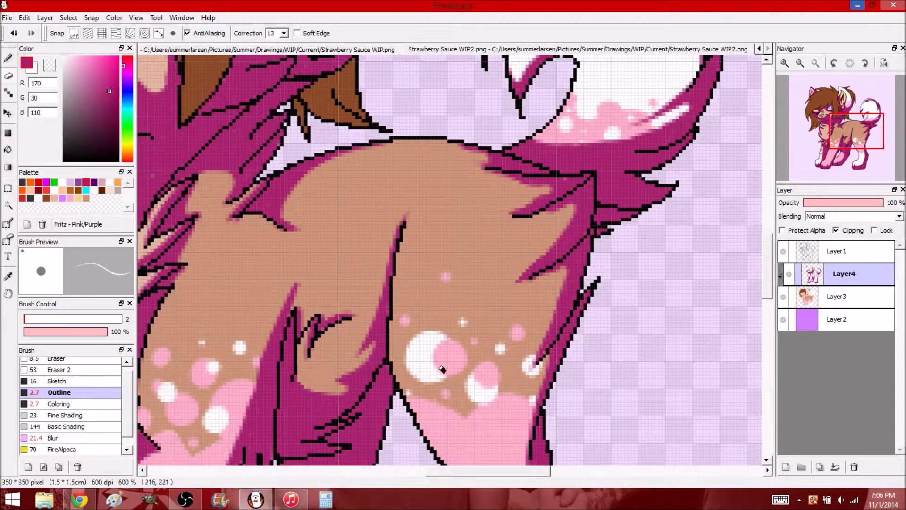
{"action": "scroll", "coordinate": [319, 375], "scroll_direction": "down", "scroll_amount": 5}
{"action": "scroll", "coordinate": [307, 169], "scroll_direction": "left", "scroll_amount": 6}
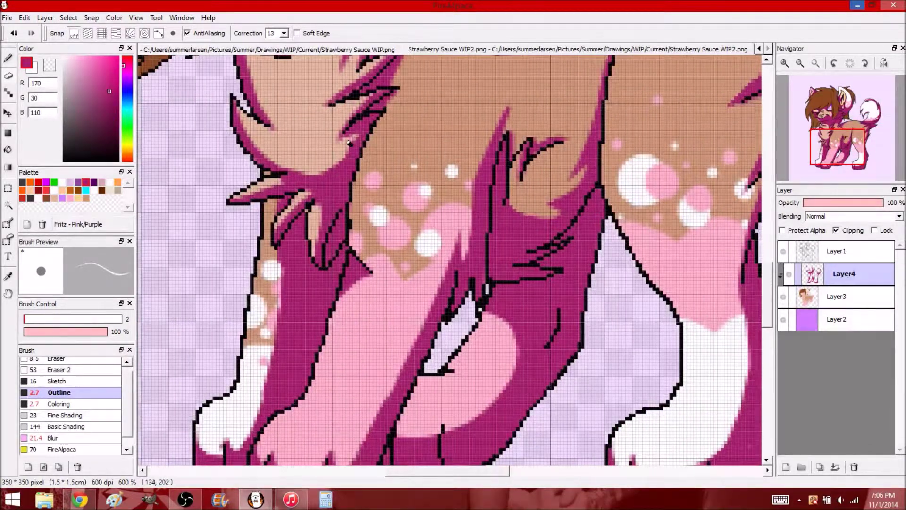
{"action": "scroll", "coordinate": [332, 188], "scroll_direction": "up", "scroll_amount": 5}
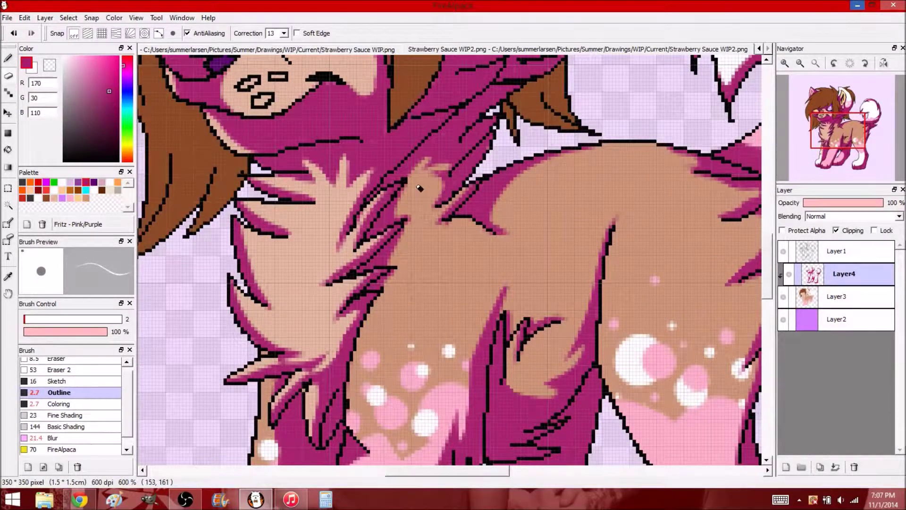
{"action": "scroll", "coordinate": [767, 236], "scroll_direction": "up", "scroll_amount": 5}
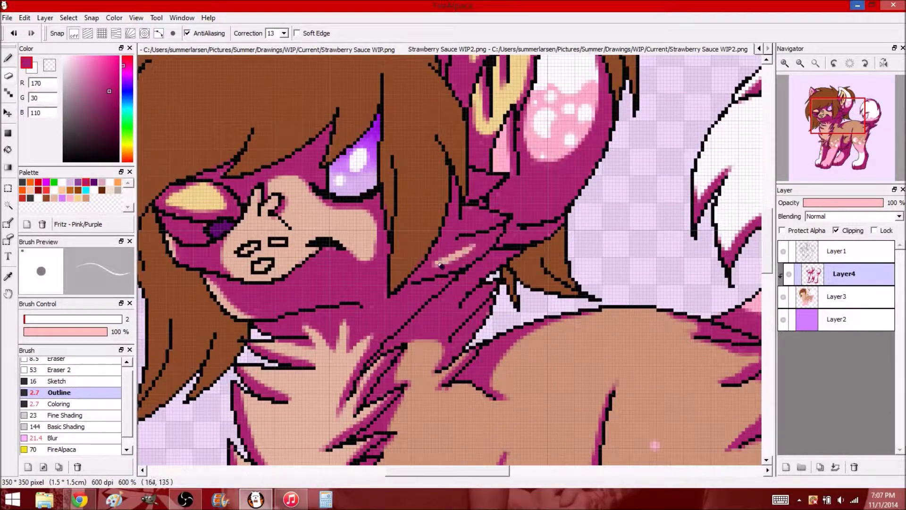
{"action": "scroll", "coordinate": [469, 184], "scroll_direction": "down", "scroll_amount": 5}
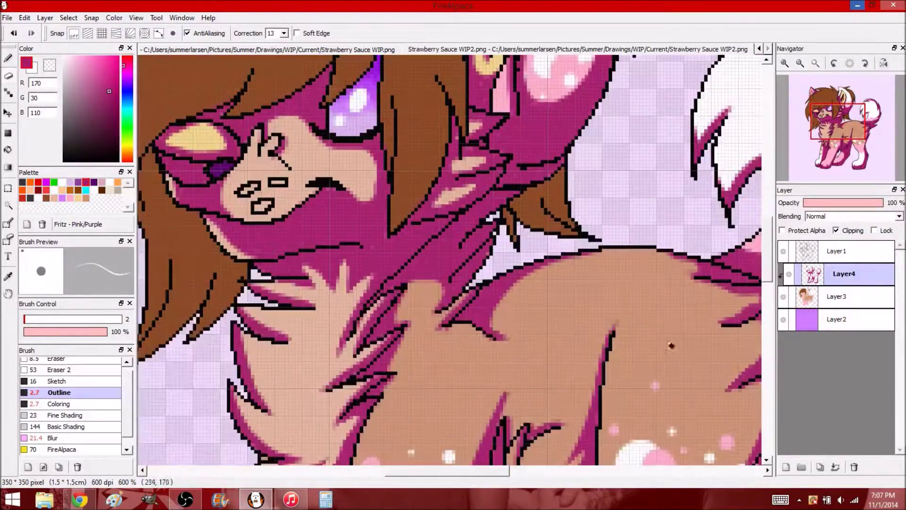
Step: Adjust the shading layer's opacity to compare, then pick darker magenta (119, 8, 71)
{"action": "left_click", "coordinate": [836, 203]}
{"action": "left_click_drag", "start_coordinate": [857, 206], "coordinate": [886, 203]}
{"action": "scroll", "coordinate": [471, 213], "scroll_direction": "up", "scroll_amount": 8}
{"action": "left_click", "coordinate": [116, 113]}
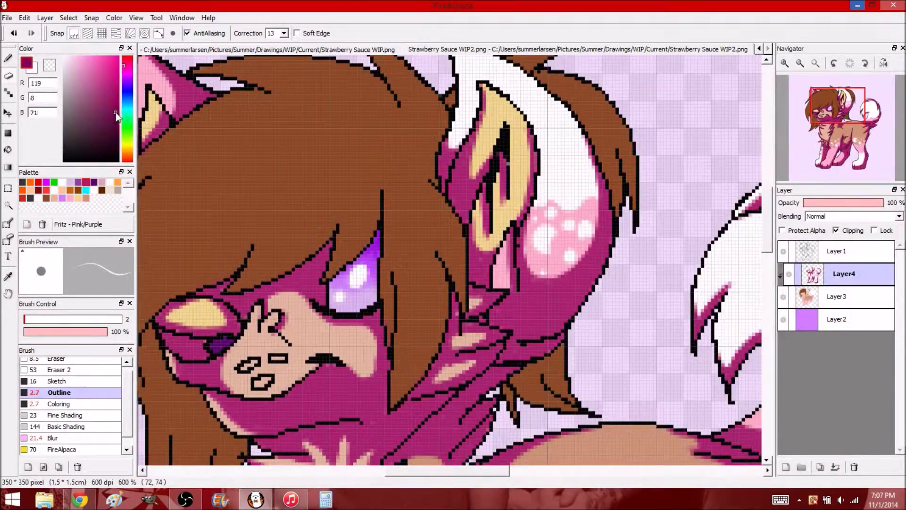
Step: Shade the neck and hair edges dark magenta, flood-filling the hair strand left of the chin
{"action": "left_click_drag", "start_coordinate": [398, 403], "coordinate": [438, 328]}
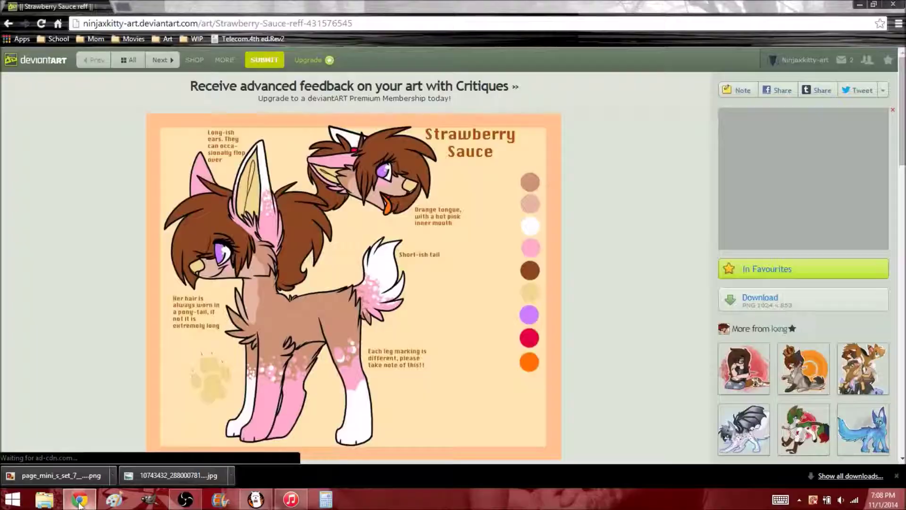
{"action": "mouse_move", "coordinate": [429, 255]}
{"action": "left_mouse_down"}
{"action": "mouse_move", "coordinate": [442, 277]}
{"action": "mouse_move", "coordinate": [436, 183]}
{"action": "left_mouse_up"}
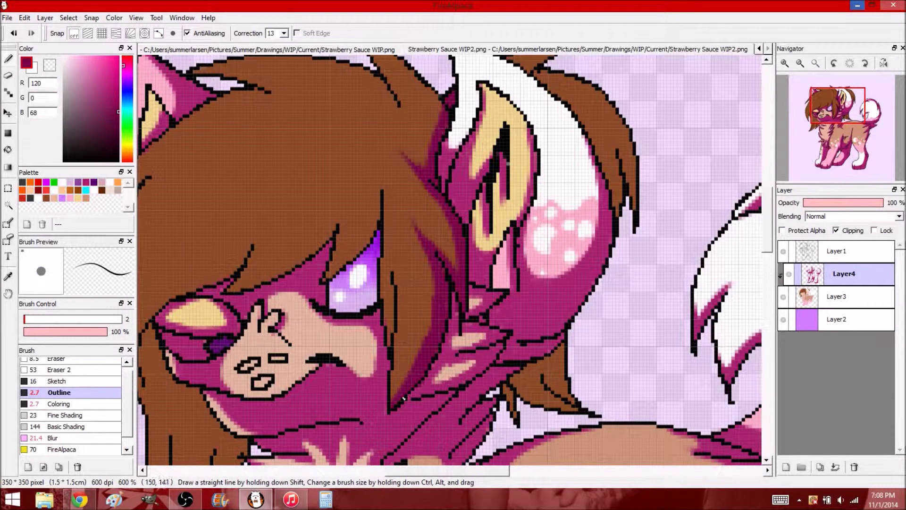
{"action": "scroll", "coordinate": [335, 272], "scroll_direction": "left", "scroll_amount": 5}
{"action": "mouse_move", "coordinate": [368, 288]}
{"action": "left_mouse_down"}
{"action": "mouse_move", "coordinate": [419, 273]}
{"action": "mouse_move", "coordinate": [288, 314]}
{"action": "mouse_move", "coordinate": [316, 343]}
{"action": "left_mouse_up"}
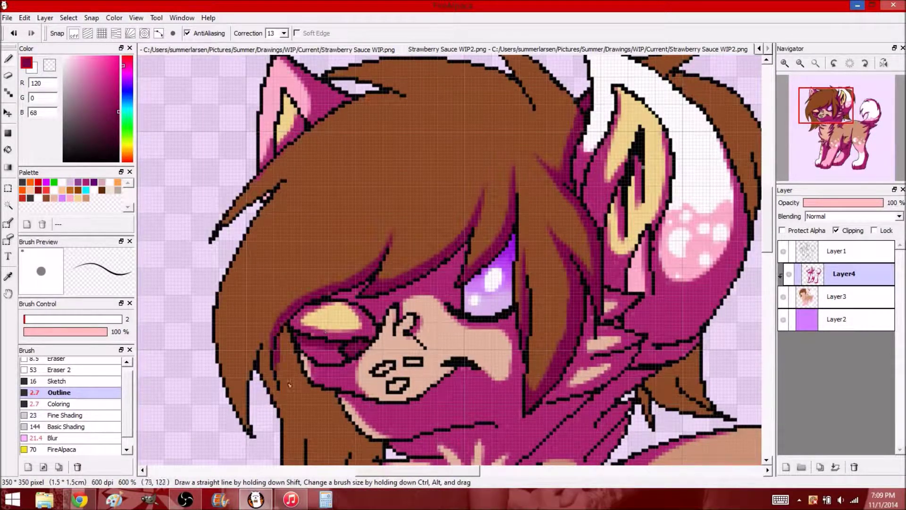
{"action": "scroll", "coordinate": [292, 302], "scroll_direction": "down", "scroll_amount": 5}
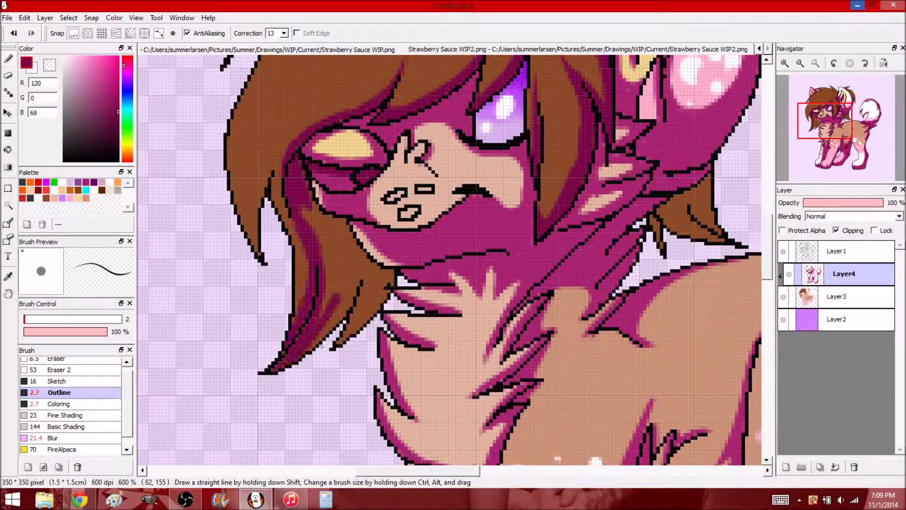
{"action": "key", "text": "g"}
{"action": "left_click", "coordinate": [317, 247]}
{"action": "key", "text": "b"}
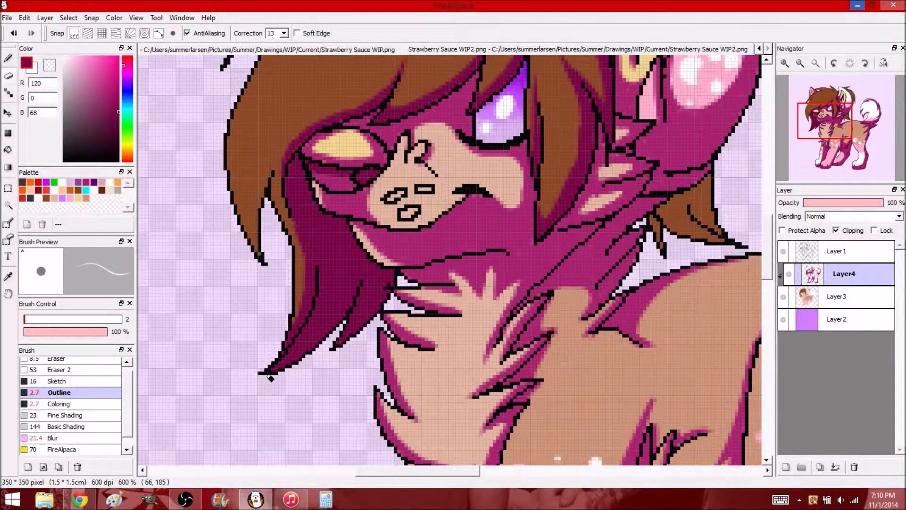
Step: Shade the right ear's edge and the nearby brown hair strands in dark magenta
{"action": "scroll", "coordinate": [320, 291], "scroll_direction": "up", "scroll_amount": 1}
{"action": "scroll", "coordinate": [394, 385], "scroll_direction": "up", "scroll_amount": 5}
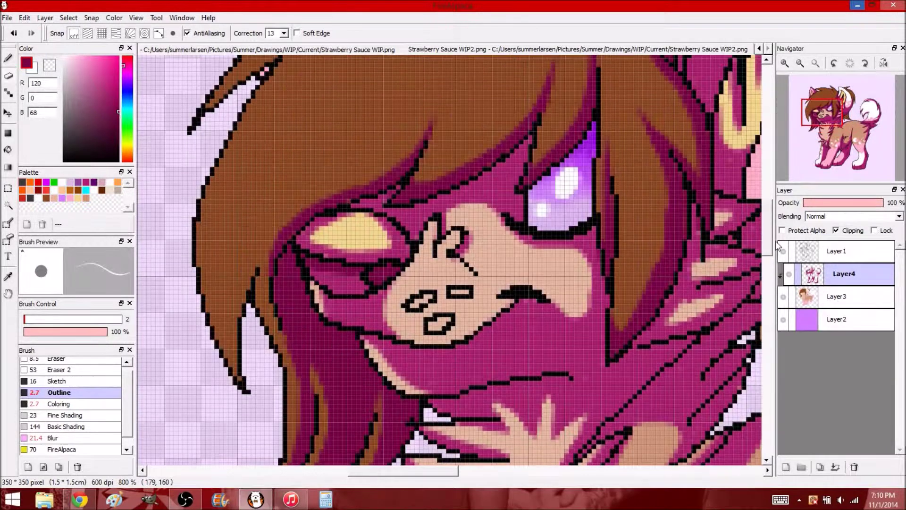
{"action": "scroll", "coordinate": [566, 283], "scroll_direction": "left", "scroll_amount": 5}
{"action": "scroll", "coordinate": [601, 207], "scroll_direction": "up", "scroll_amount": 5}
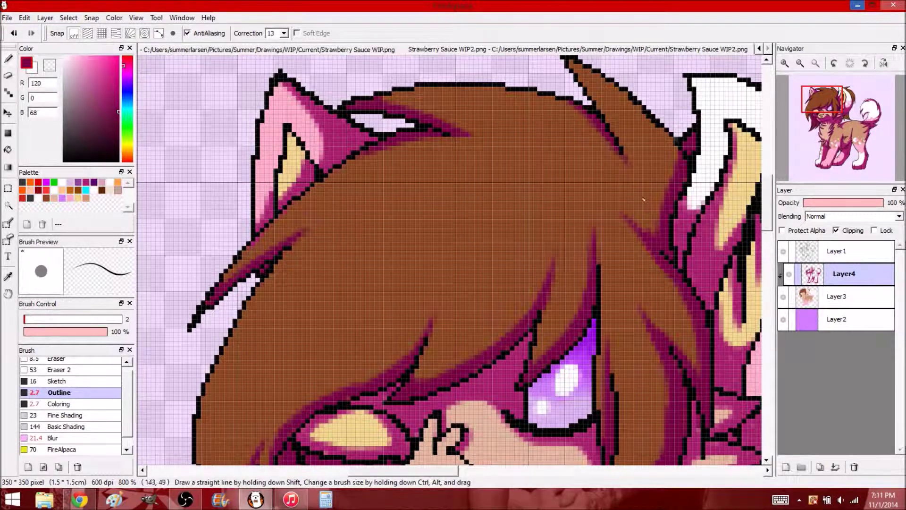
{"action": "scroll", "coordinate": [644, 200], "scroll_direction": "up", "scroll_amount": 1}
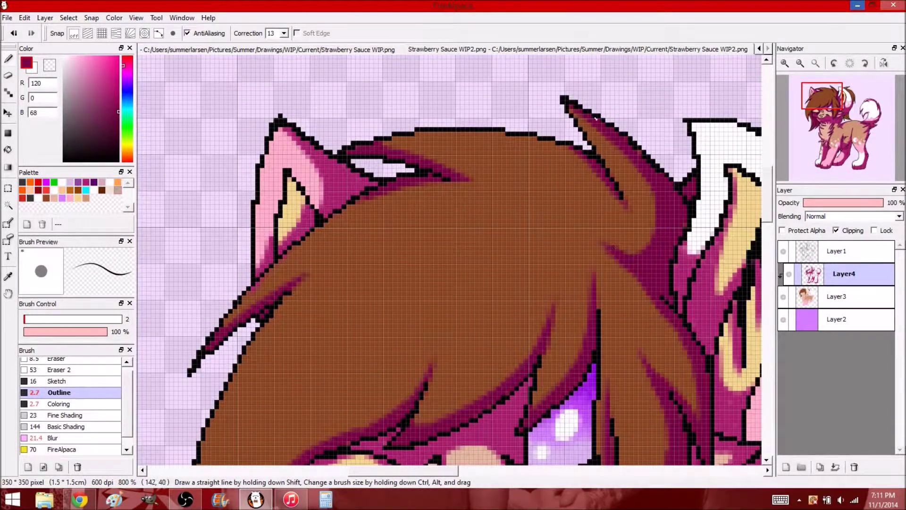
{"action": "scroll", "coordinate": [597, 118], "scroll_direction": "right", "scroll_amount": 3}
{"action": "scroll", "coordinate": [597, 118], "scroll_direction": "right", "scroll_amount": 4}
{"action": "left_click_drag", "start_coordinate": [566, 161], "coordinate": [656, 307]}
{"action": "left_click_drag", "start_coordinate": [666, 349], "coordinate": [662, 280]}
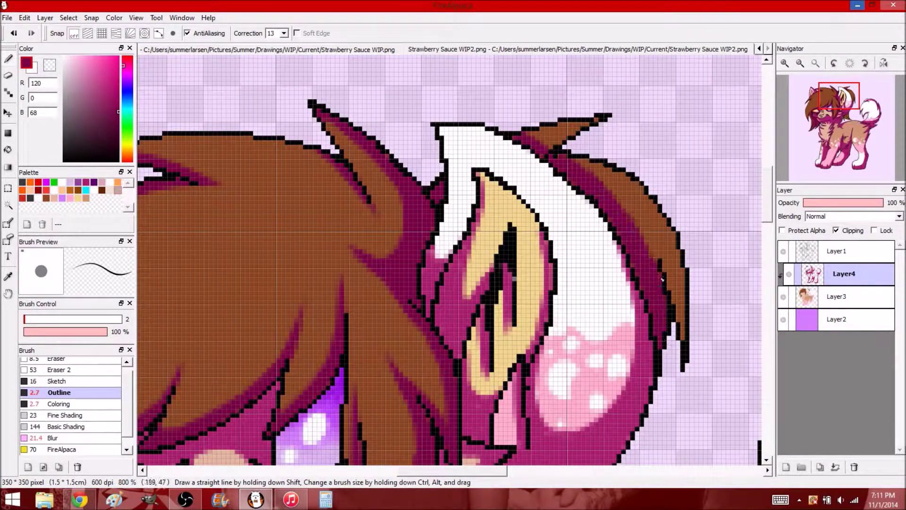
{"action": "left_click_drag", "start_coordinate": [598, 174], "coordinate": [682, 340]}
Step: Add one more shading stroke and lower the shading layer's opacity to about 21%
{"action": "scroll", "coordinate": [654, 206], "scroll_direction": "down", "scroll_amount": 5}
{"action": "left_click_drag", "start_coordinate": [580, 274], "coordinate": [542, 220]}
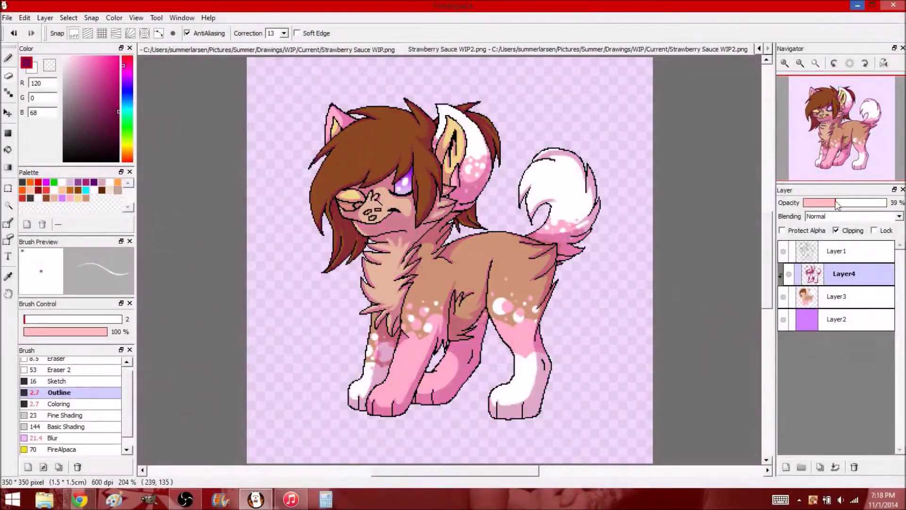
{"action": "left_click_drag", "start_coordinate": [837, 204], "coordinate": [824, 204]}
{"action": "scroll", "coordinate": [845, 216], "scroll_direction": "down", "scroll_amount": 1}
Step: Try blending modes on the shading layer, settling on Multiply at about 21% opacity
{"action": "scroll", "coordinate": [844, 216], "scroll_direction": "down", "scroll_amount": 1}
{"action": "left_click", "coordinate": [850, 216]}
{"action": "left_click", "coordinate": [818, 249]}
{"action": "left_click", "coordinate": [849, 216]}
{"action": "left_click", "coordinate": [817, 249]}
{"action": "left_click", "coordinate": [850, 216]}
{"action": "left_click", "coordinate": [817, 234]}
{"action": "left_click", "coordinate": [821, 202]}
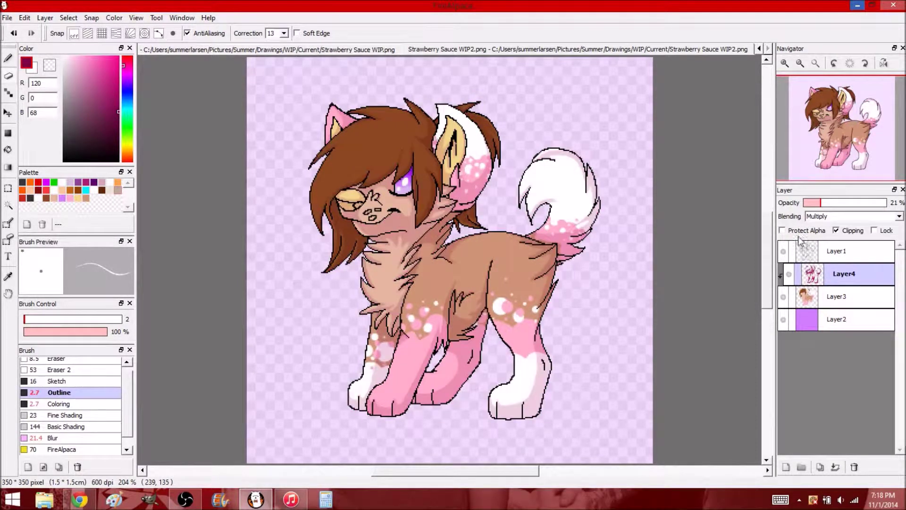
Step: Switch to the other open drawing and use the layer panel's buttons
{"action": "left_click", "coordinate": [806, 320]}
{"action": "left_click", "coordinate": [854, 466]}
{"action": "left_click", "coordinate": [811, 273]}
{"action": "left_click", "coordinate": [853, 467]}
{"action": "left_click", "coordinate": [812, 251]}
{"action": "left_click", "coordinate": [854, 466]}
{"action": "scroll", "coordinate": [378, 269], "scroll_direction": "up", "scroll_amount": 3}
{"action": "scroll", "coordinate": [349, 194], "scroll_direction": "up", "scroll_amount": 2}
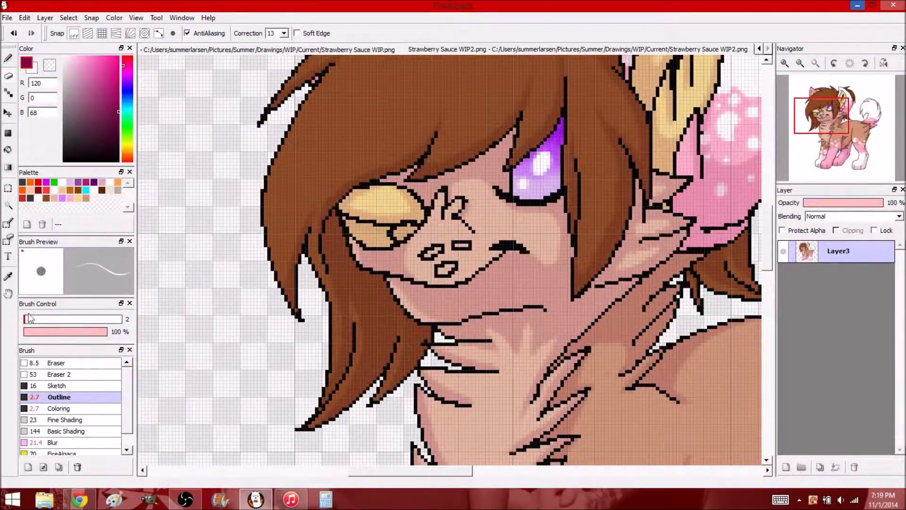
Step: Try recolouring the nose outline tan-brown on a new layer, then undo it
{"action": "key", "text": "b"}
{"action": "left_click", "coordinate": [424, 253], "text": "alt"}
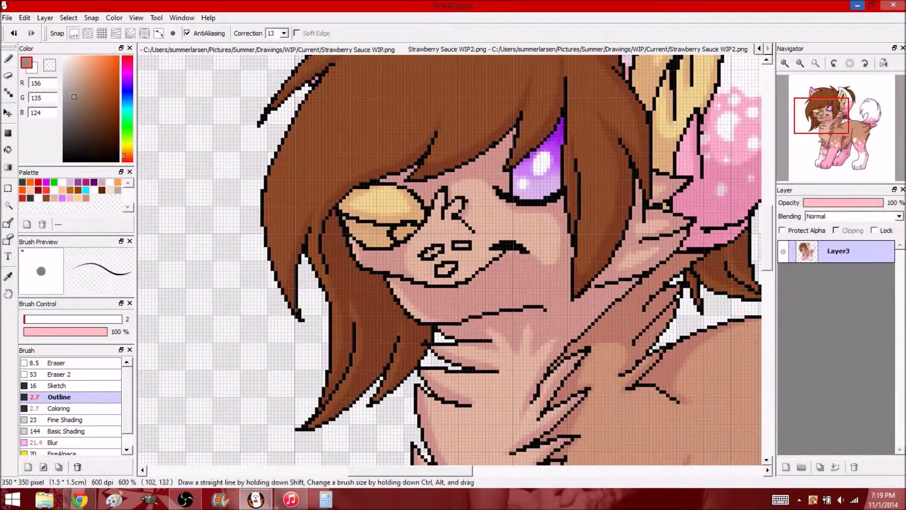
{"action": "key", "text": "ctrl+shift+n"}
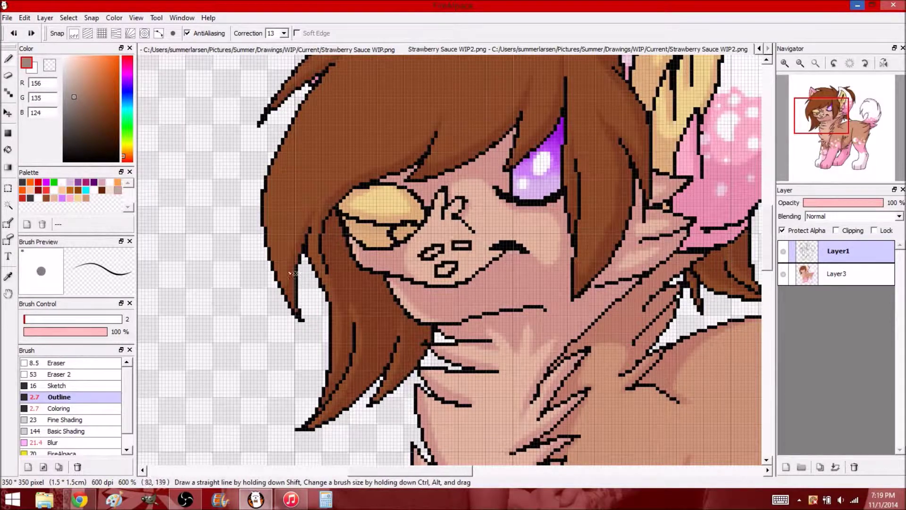
{"action": "left_click", "coordinate": [61, 373]}
{"action": "left_click", "coordinate": [25, 319]}
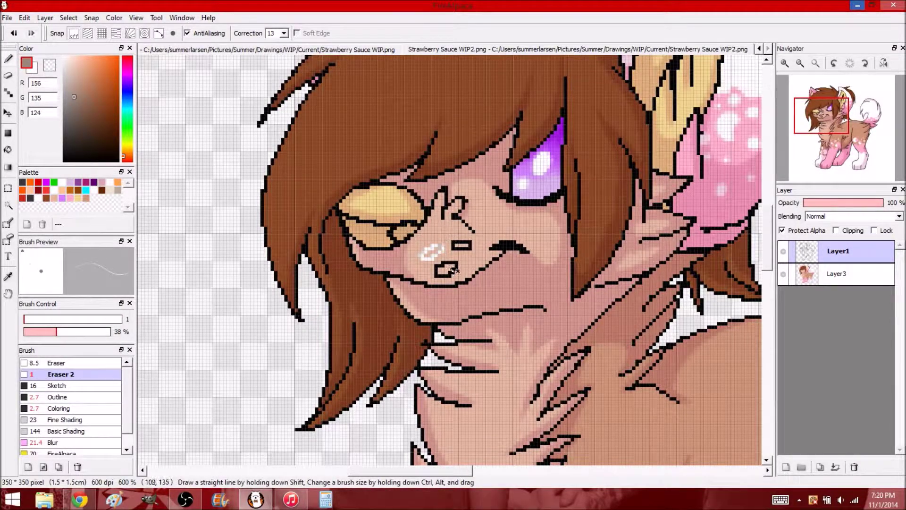
{"action": "left_click", "coordinate": [85, 198]}
{"action": "left_click", "coordinate": [59, 397]}
{"action": "left_click_drag", "start_coordinate": [420, 252], "coordinate": [448, 243]}
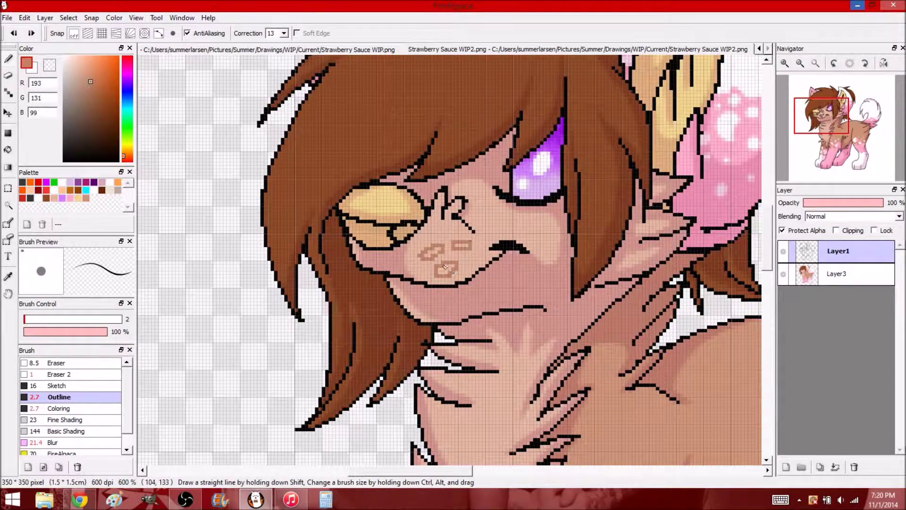
{"action": "key", "text": "ctrl+z"}
{"action": "key", "text": "ctrl+z"}
Step: Lower the Layer4 shading opacity to a faint tint of about 15%
{"action": "left_click", "coordinate": [94, 182]}
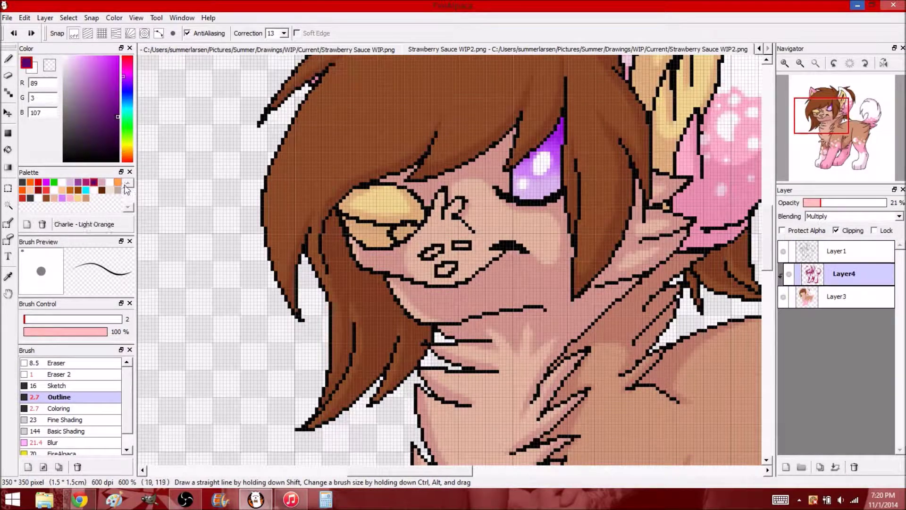
{"action": "left_click_drag", "start_coordinate": [820, 202], "coordinate": [878, 203]}
{"action": "left_click", "coordinate": [30, 197]}
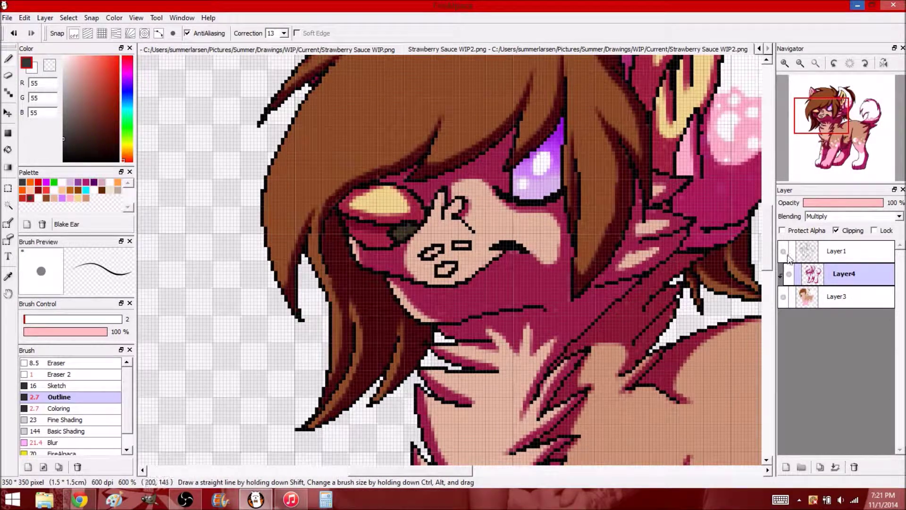
{"action": "left_click", "coordinate": [823, 203]}
{"action": "left_click_drag", "start_coordinate": [821, 203], "coordinate": [816, 205]}
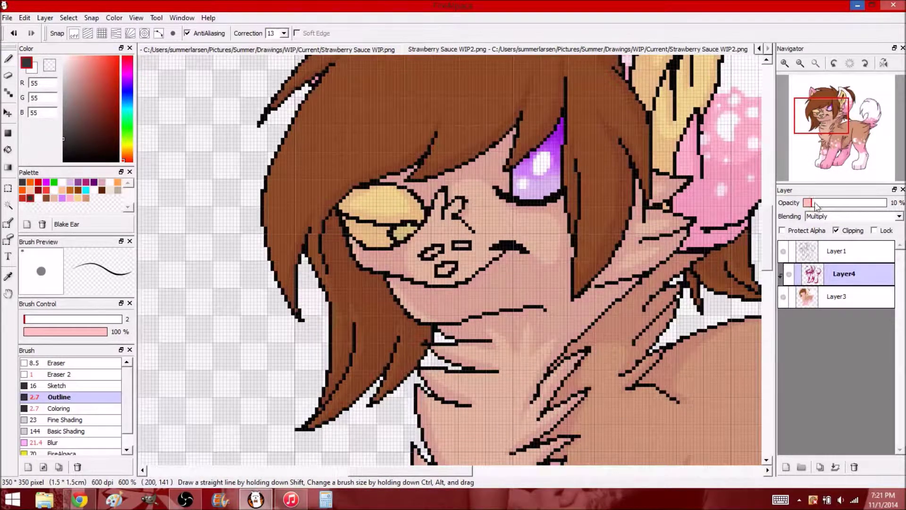
Step: Darken the eye's gold highlight with black and choose a darker tan on Layer1
{"action": "left_click", "coordinate": [835, 296]}
{"action": "left_click", "coordinate": [398, 231], "text": "alt"}
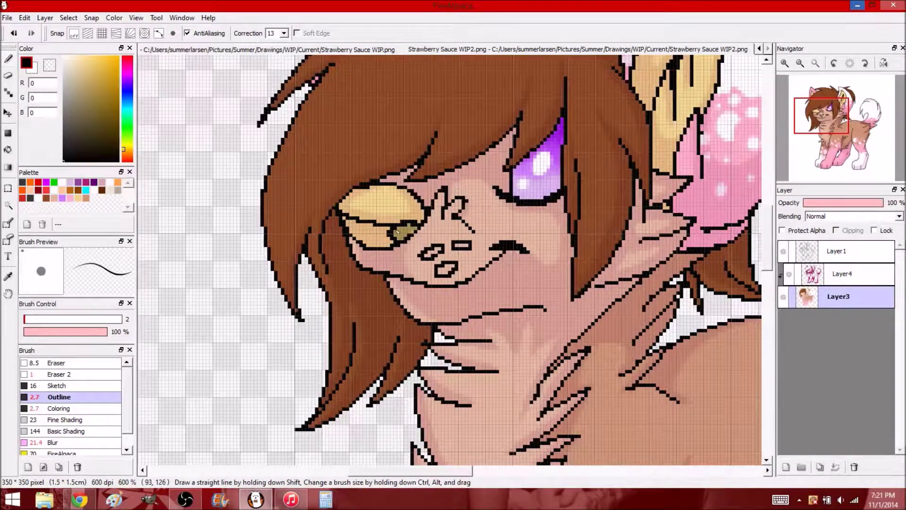
{"action": "left_click", "coordinate": [403, 231]}
{"action": "left_click", "coordinate": [843, 274]}
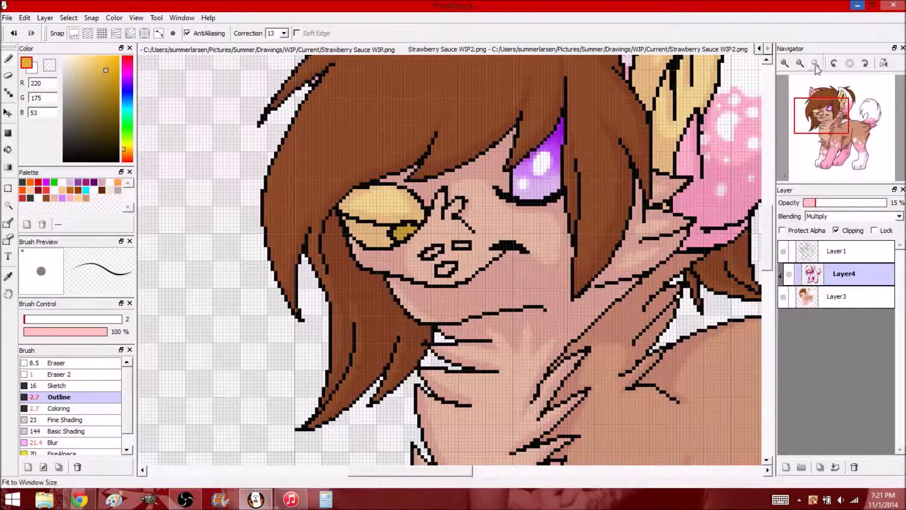
{"action": "left_click", "coordinate": [838, 250]}
{"action": "left_click", "coordinate": [85, 197]}
{"action": "left_click", "coordinate": [90, 85]}
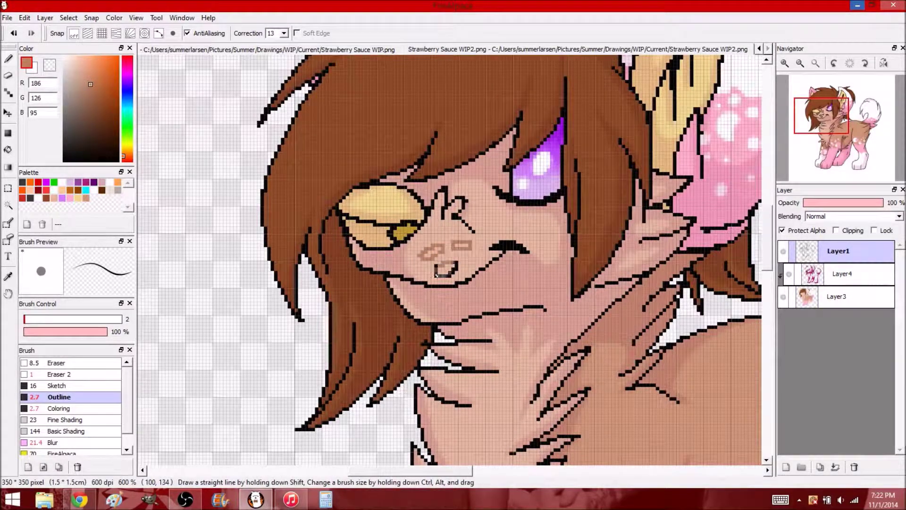
Step: Fit the drawing to the window and add a new layer beneath the colour layer
{"action": "key", "text": "ctrl+0"}
{"action": "left_click", "coordinate": [845, 302]}
{"action": "key", "text": "ctrl+shift+n"}
{"action": "left_click_drag", "start_coordinate": [803, 318], "coordinate": [802, 296]}
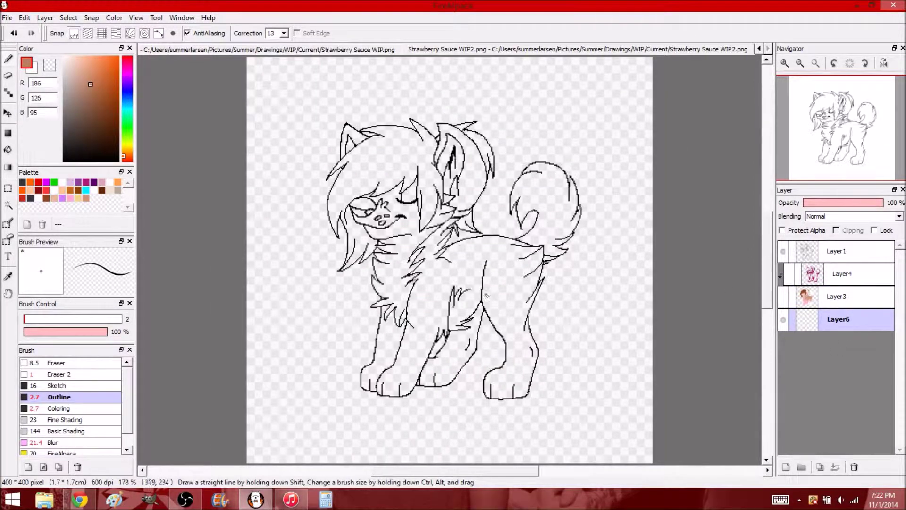
Step: Select an elliptical circle around the character and gradient-fill it pink to purple
{"action": "left_click", "coordinate": [8, 188]}
{"action": "left_click", "coordinate": [76, 33]}
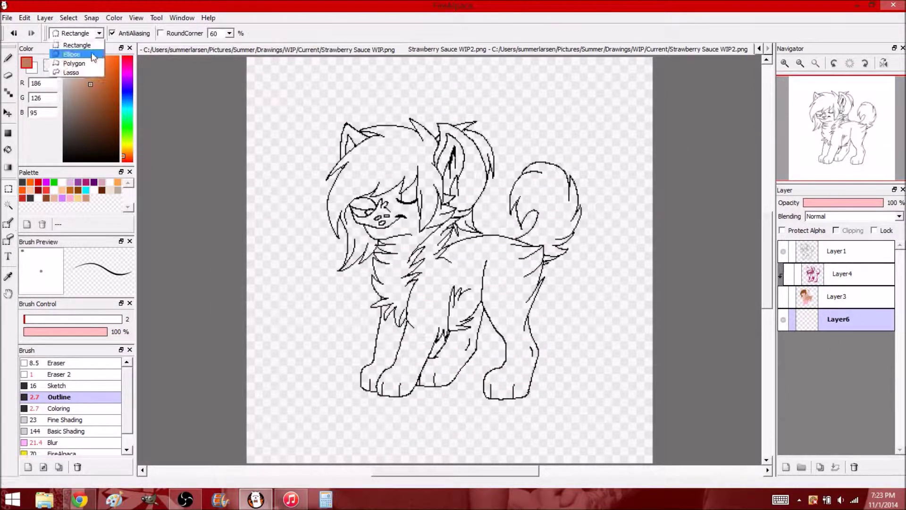
{"action": "left_click_drag", "start_coordinate": [295, 104], "coordinate": [592, 396]}
{"action": "left_click", "coordinate": [62, 198]}
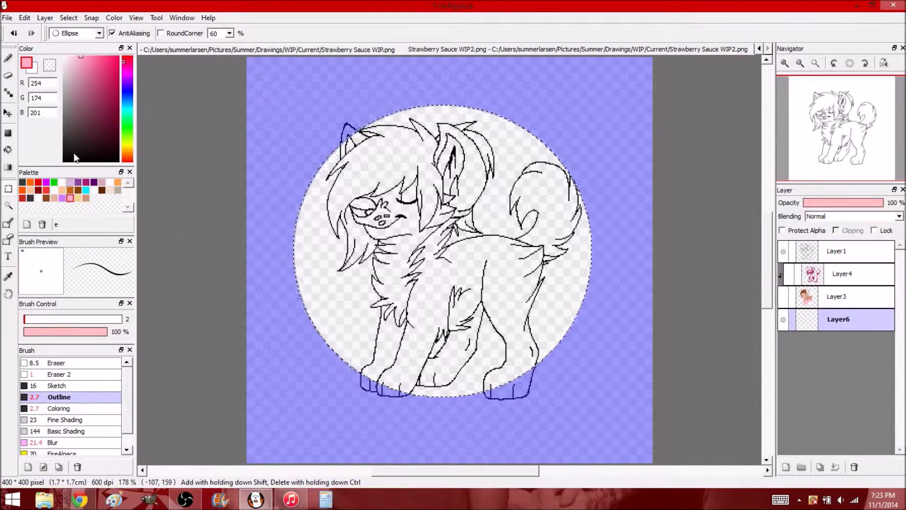
{"action": "key", "text": "ctrl+d"}
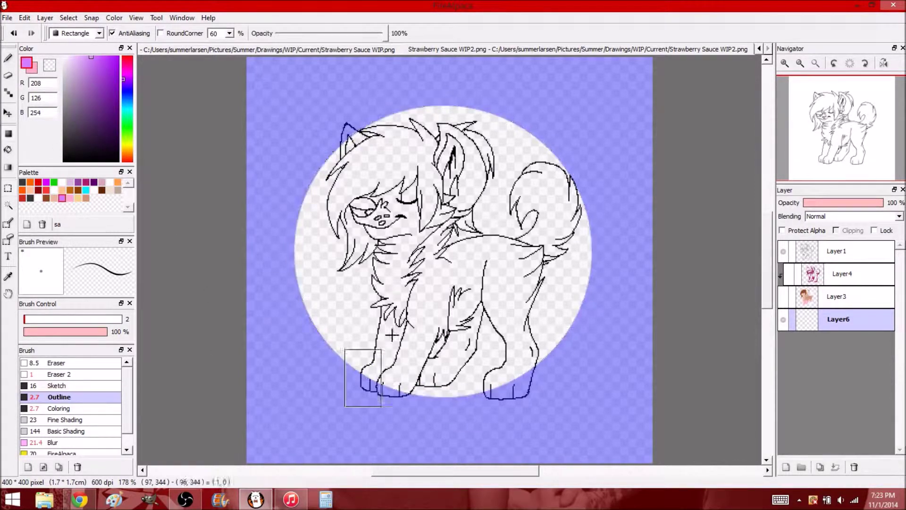
{"action": "key", "text": "g"}
{"action": "left_click_drag", "start_coordinate": [354, 355], "coordinate": [410, 278]}
Step: Redraw the gradient with a stronger purple at bottom-left, then clear the selection
{"action": "left_click", "coordinate": [782, 297]}
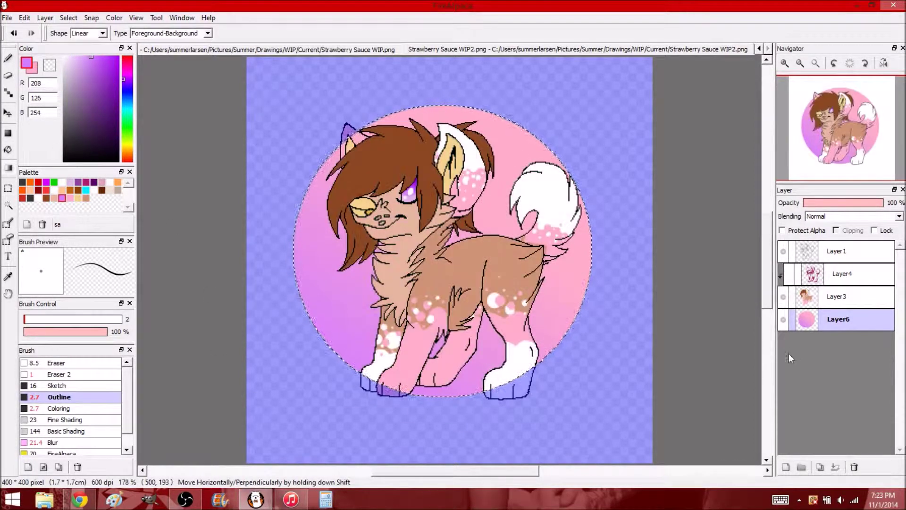
{"action": "left_click", "coordinate": [783, 251]}
{"action": "left_click", "coordinate": [783, 297]}
{"action": "left_click", "coordinate": [351, 380], "text": "alt"}
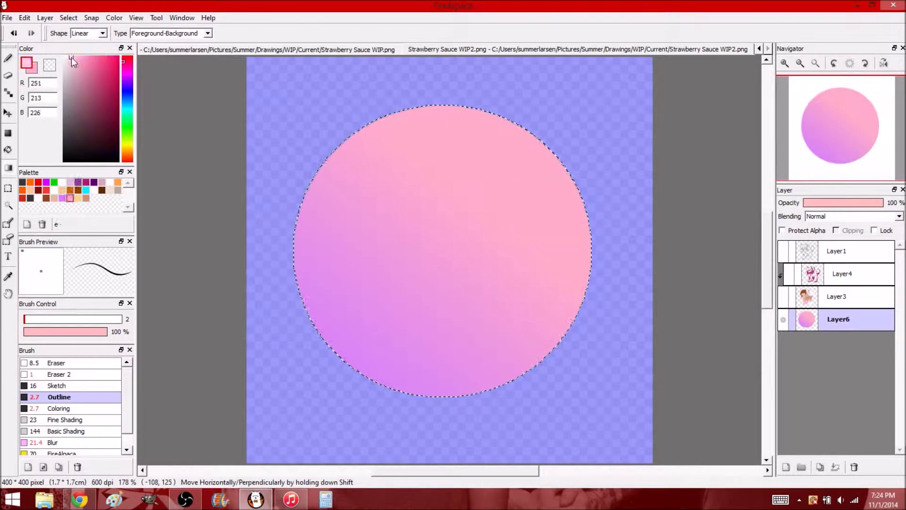
{"action": "left_click_drag", "start_coordinate": [299, 374], "coordinate": [415, 279]}
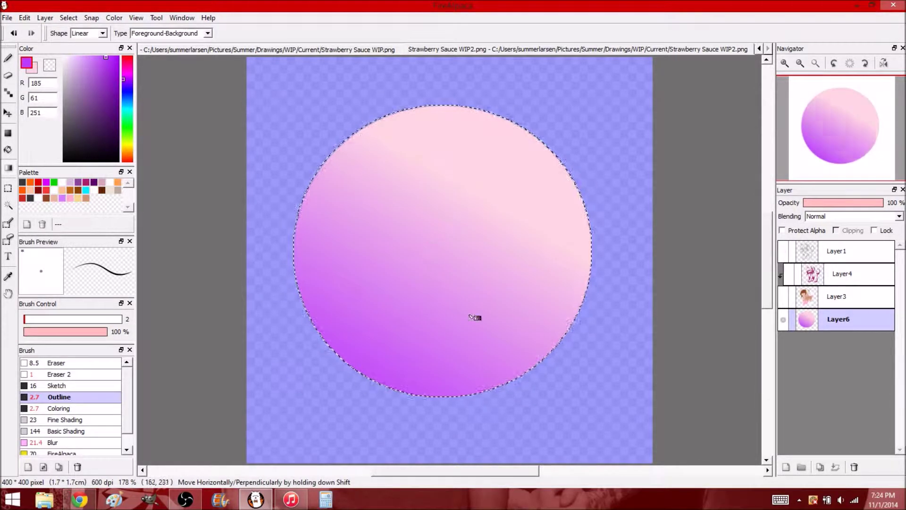
{"action": "left_click", "coordinate": [783, 251]}
{"action": "left_click", "coordinate": [783, 296]}
{"action": "key", "text": "ctrl+d"}
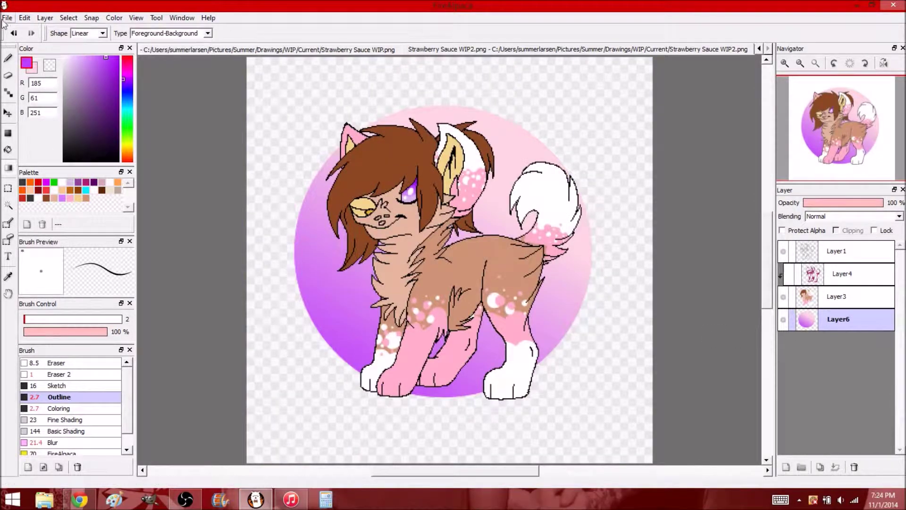
Step: Save as Strawberry Sauce.png and resize the canvas to 330 px, anchored at centre
{"action": "key", "text": "ctrl+shift+s"}
{"action": "left_click", "coordinate": [264, 246]}
{"action": "left_click", "coordinate": [264, 264]}
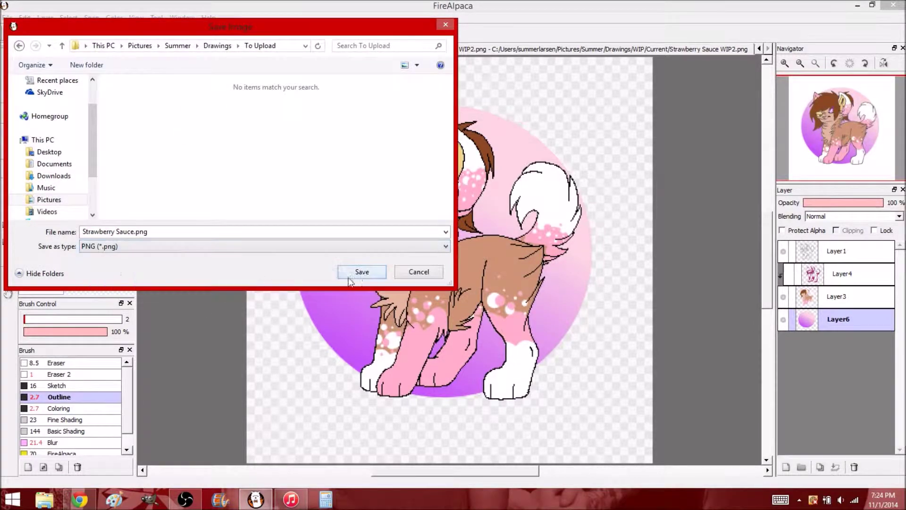
{"action": "left_click", "coordinate": [361, 271]}
{"action": "left_click", "coordinate": [25, 17]}
{"action": "left_click", "coordinate": [52, 189]}
{"action": "type", "text": "330"}
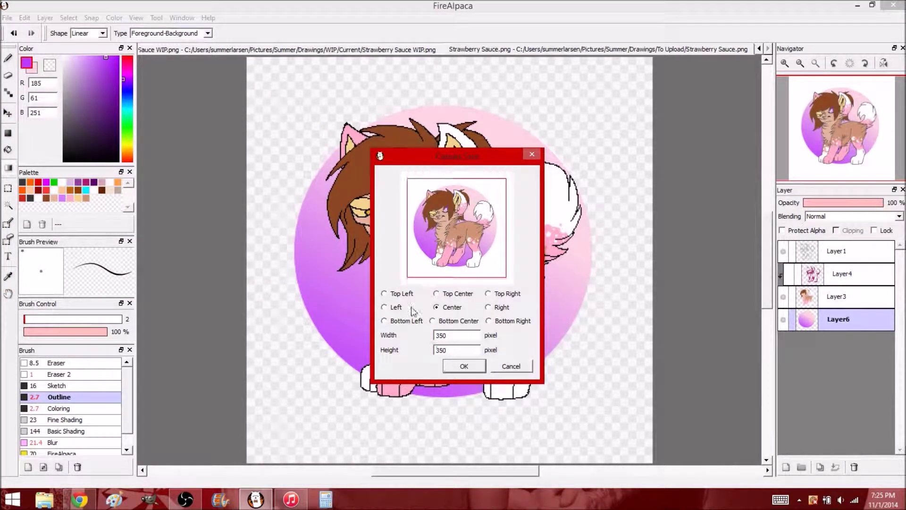
{"action": "key", "text": "Return"}
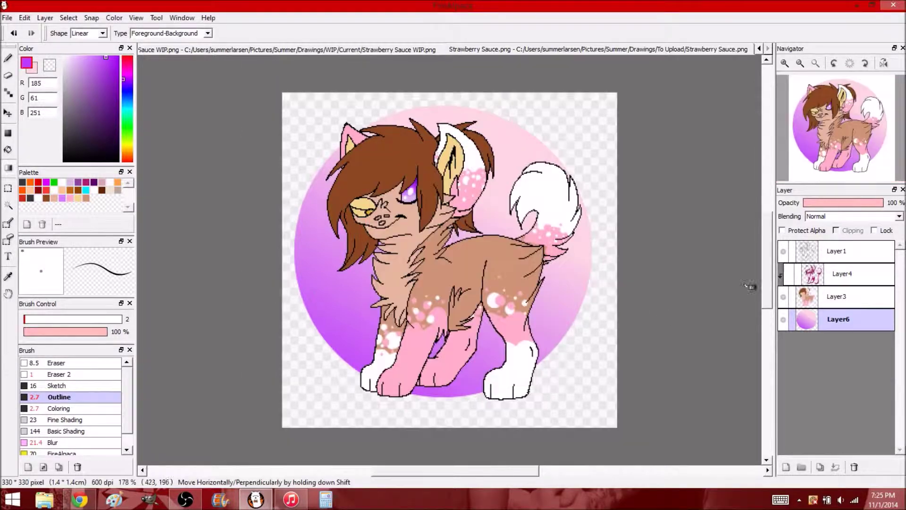
Step: Merge all the layers down into a single layer
{"action": "left_click", "coordinate": [844, 251]}
{"action": "left_click", "coordinate": [835, 466]}
{"action": "left_click", "coordinate": [835, 467]}
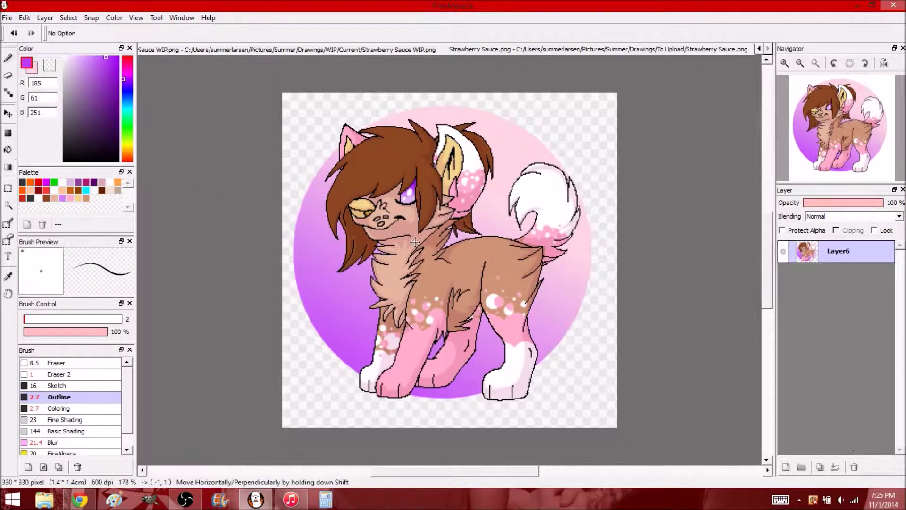
Step: Draw a white circular signature beside the chest on a new layer
{"action": "left_click", "coordinate": [786, 466]}
{"action": "left_click", "coordinate": [70, 198]}
{"action": "left_click", "coordinate": [784, 63]}
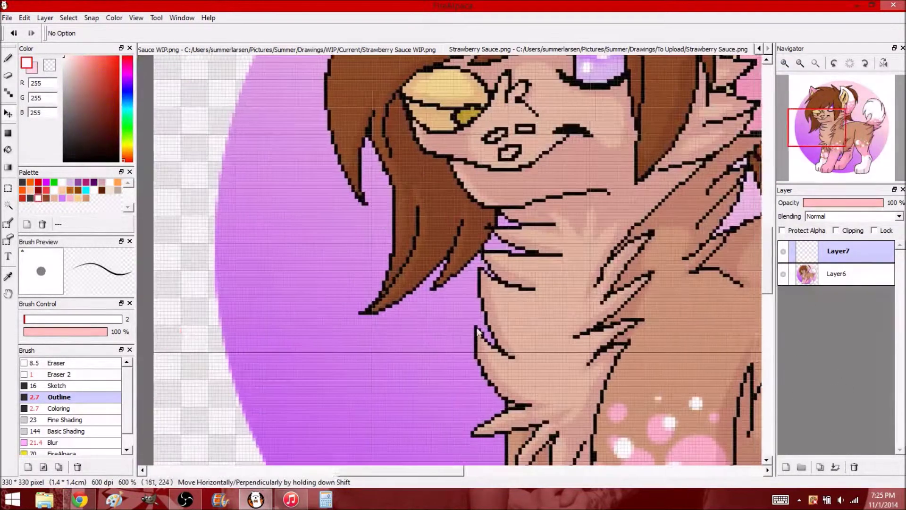
{"action": "left_click", "coordinate": [39, 198]}
{"action": "left_click_drag", "start_coordinate": [460, 236], "coordinate": [473, 306]}
{"action": "key", "text": "ctrl+z"}
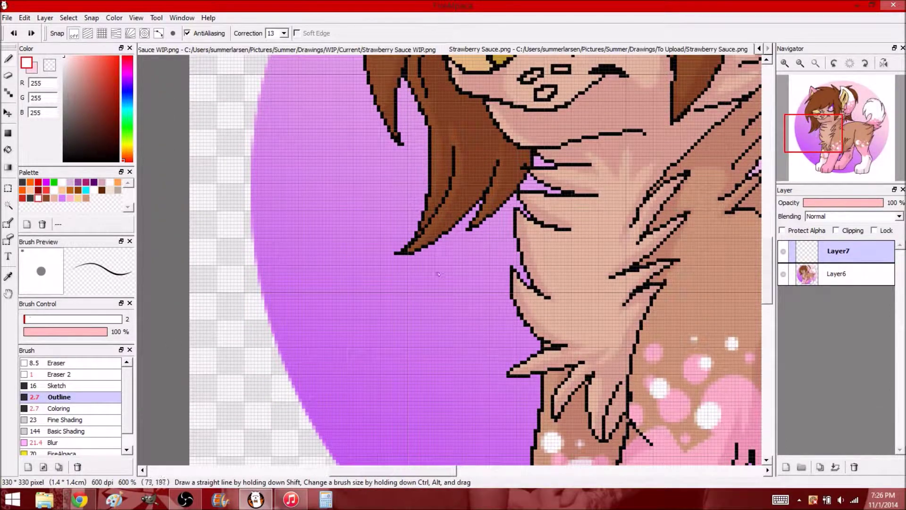
{"action": "left_click_drag", "start_coordinate": [472, 245], "coordinate": [476, 326]}
Step: Ellipse-select the signature and resize it with Select > Transform
{"action": "key", "text": "v"}
{"action": "left_click", "coordinate": [783, 273]}
{"action": "key", "text": "m"}
{"action": "left_click_drag", "start_coordinate": [332, 208], "coordinate": [538, 373]}
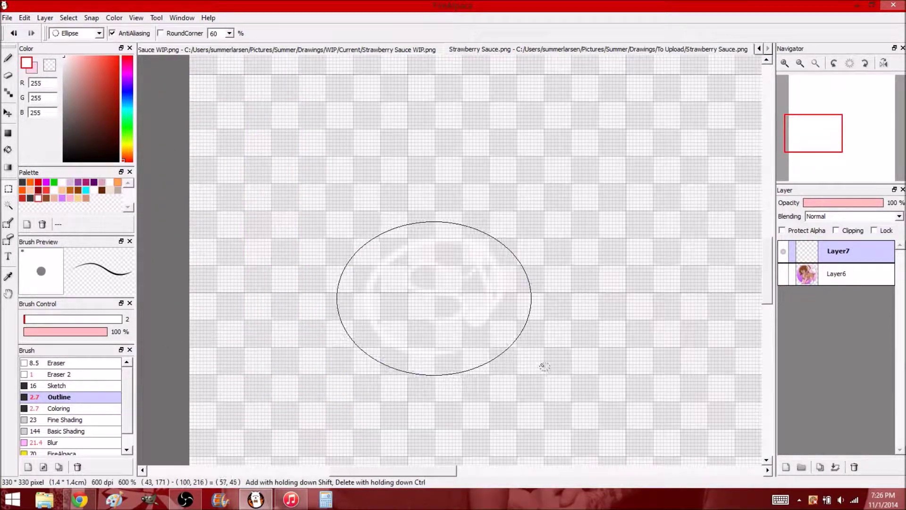
{"action": "left_click", "coordinate": [68, 18]}
{"action": "left_click", "coordinate": [80, 129]}
{"action": "left_click_drag", "start_coordinate": [539, 370], "coordinate": [363, 247]}
{"action": "key", "text": "Escape"}
Step: Set the signature layer to about 9% opacity and view the whole drawing
{"action": "left_click", "coordinate": [808, 202]}
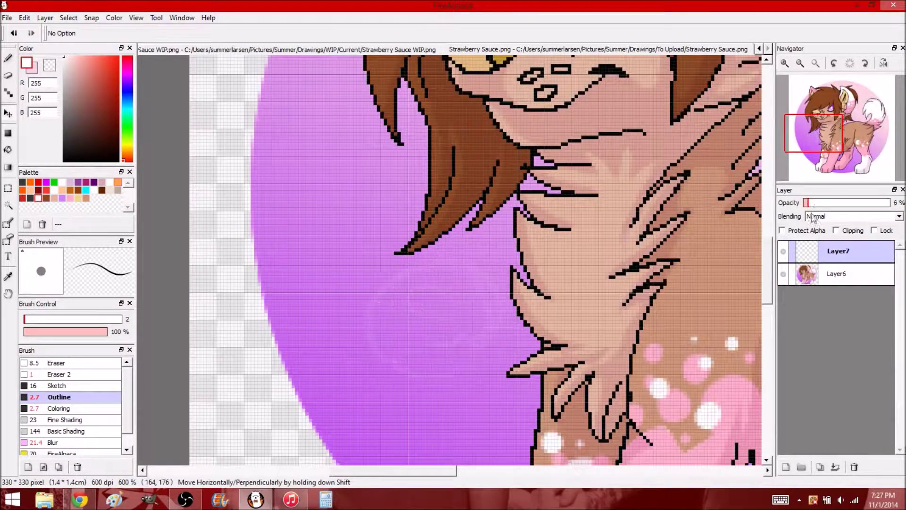
{"action": "left_click_drag", "start_coordinate": [813, 196], "coordinate": [813, 210]}
{"action": "key", "text": "ctrl+0"}
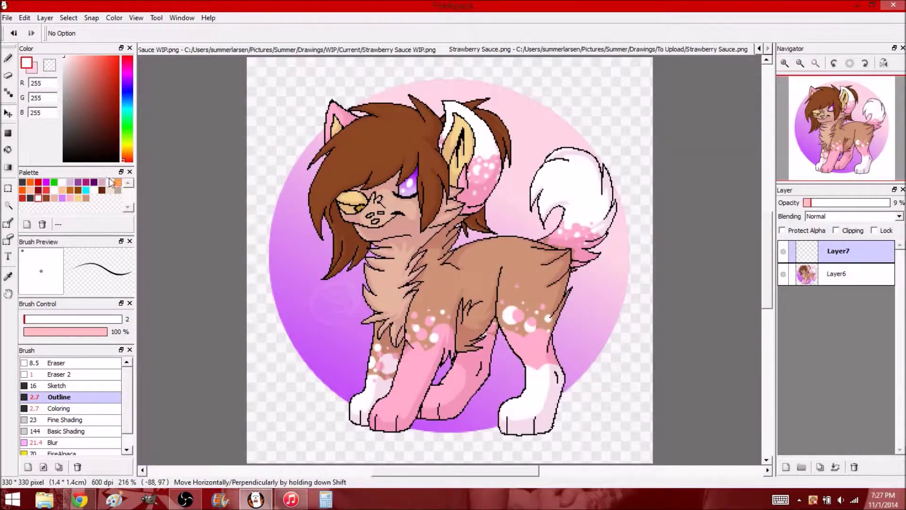
{"action": "scroll", "coordinate": [577, 377], "scroll_direction": "up", "scroll_amount": 3}
{"action": "key", "text": "b"}
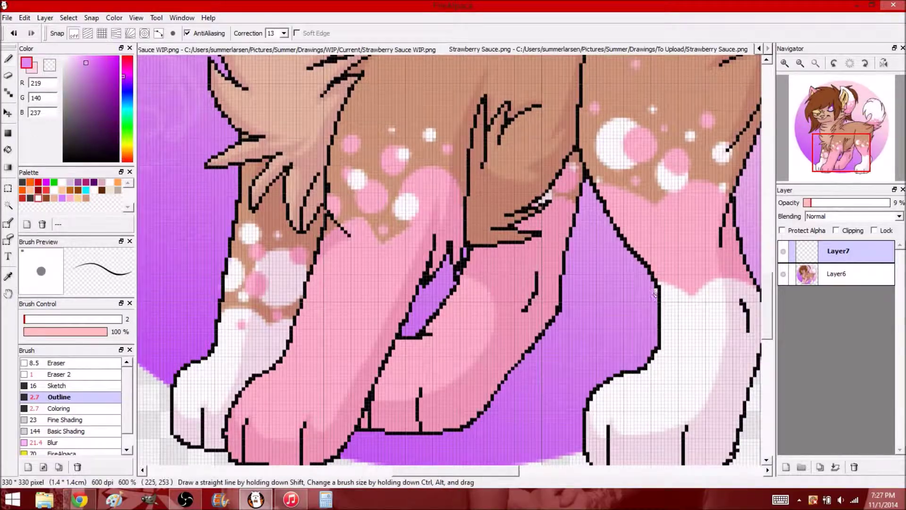